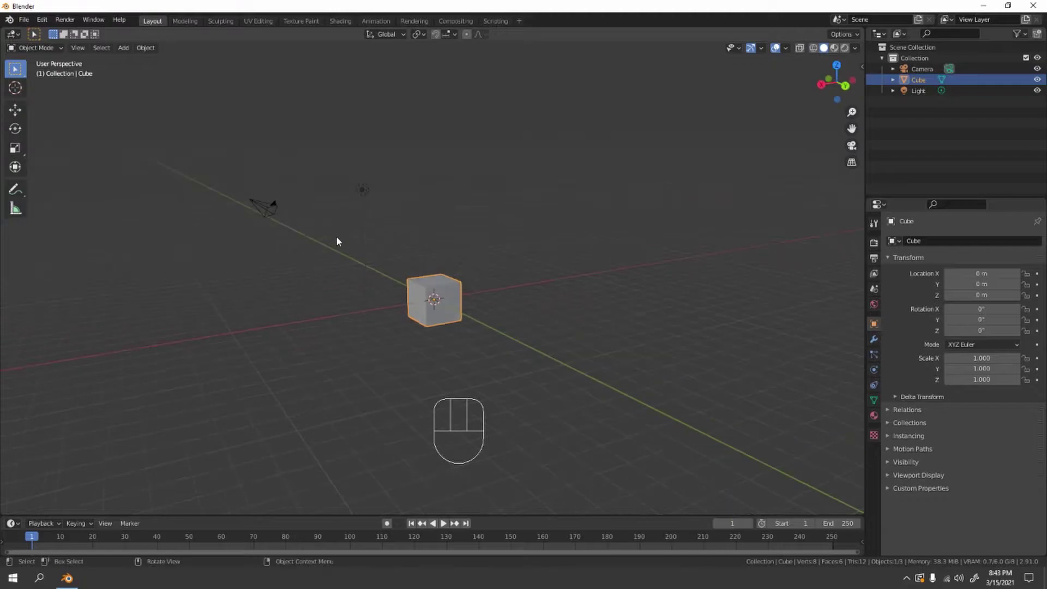
- Delete the default camera and light, then select the cube
{"action": "left_click_drag", "start_coordinate": [193, 123], "coordinate": [380, 242]}
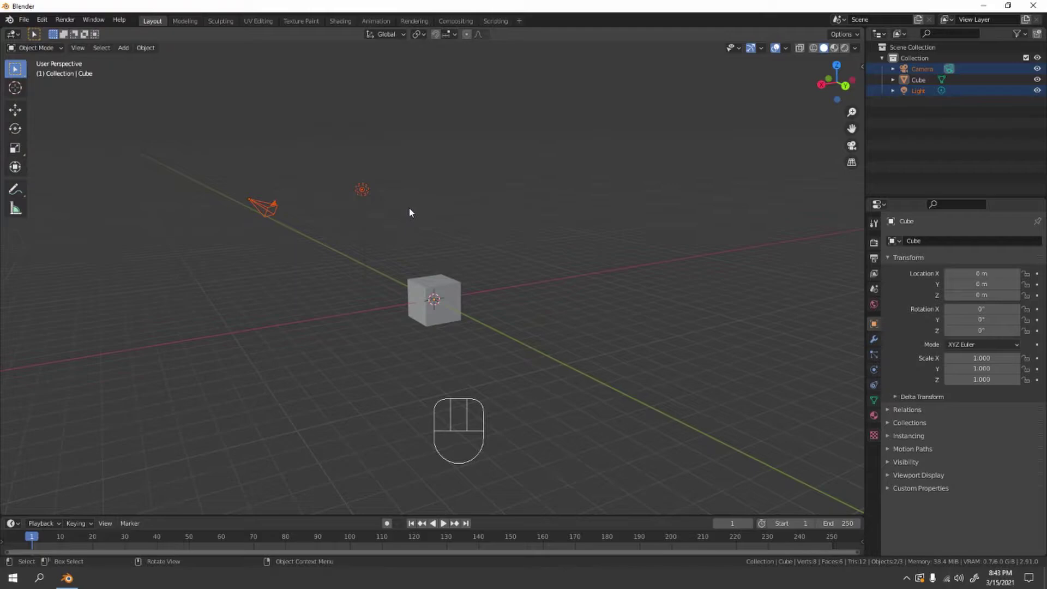
{"action": "key", "text": "Delete"}
{"action": "middle_click_drag", "start_coordinate": [409, 208], "coordinate": [494, 241]}
{"action": "scroll", "coordinate": [523, 262], "scroll_direction": "up", "scroll_amount": 5}
{"action": "left_click", "coordinate": [499, 282]}
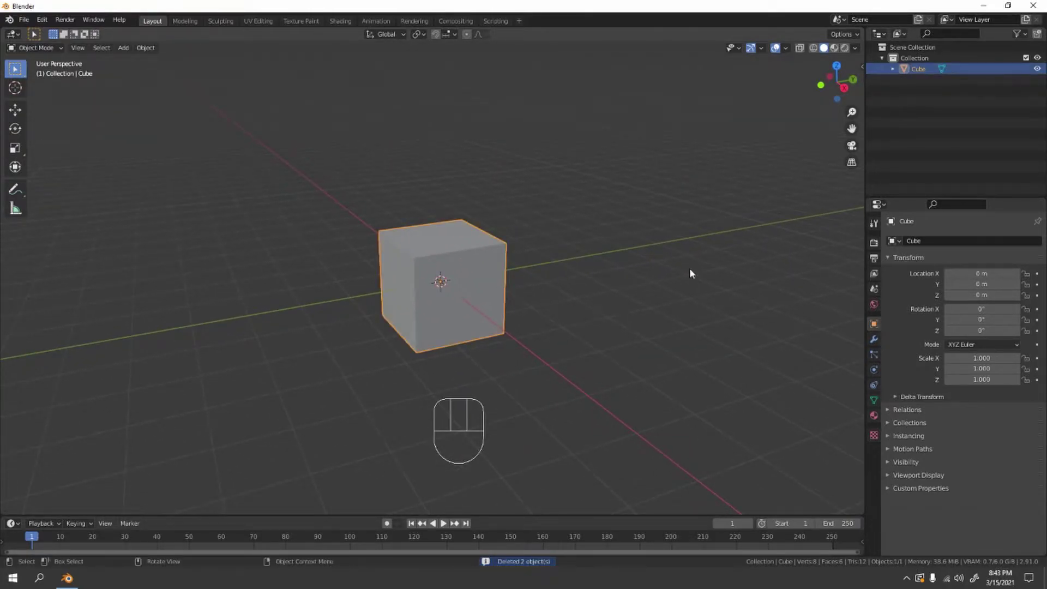
- Apply AutoMirror to the cube along the X axis with positive orientation
{"action": "key", "text": "n"}
{"action": "left_click", "coordinate": [856, 120]}
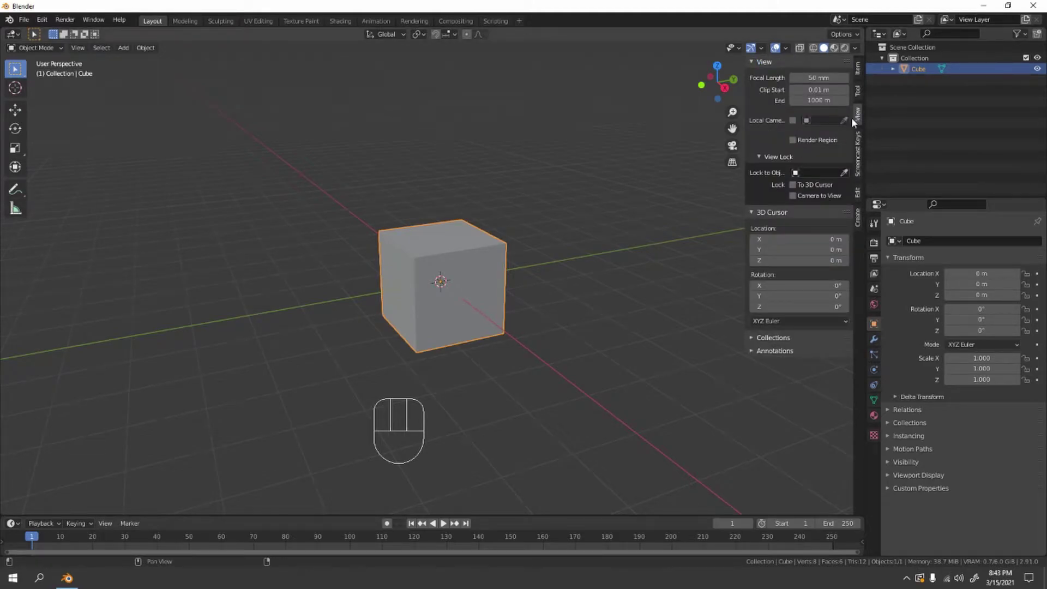
{"action": "left_click", "coordinate": [857, 193]}
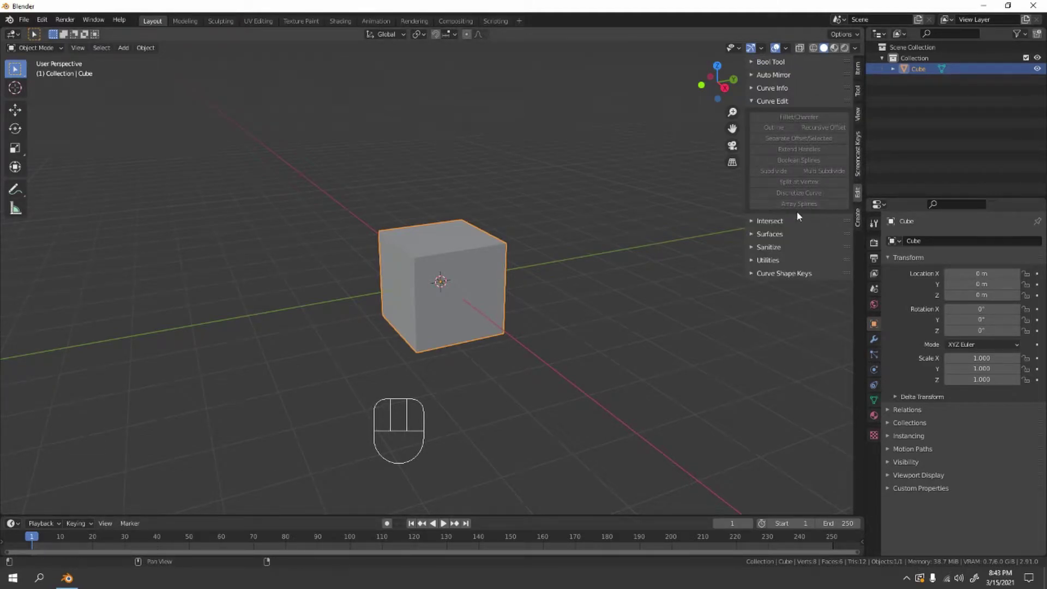
{"action": "left_click", "coordinate": [782, 80]}
{"action": "left_click", "coordinate": [781, 92]}
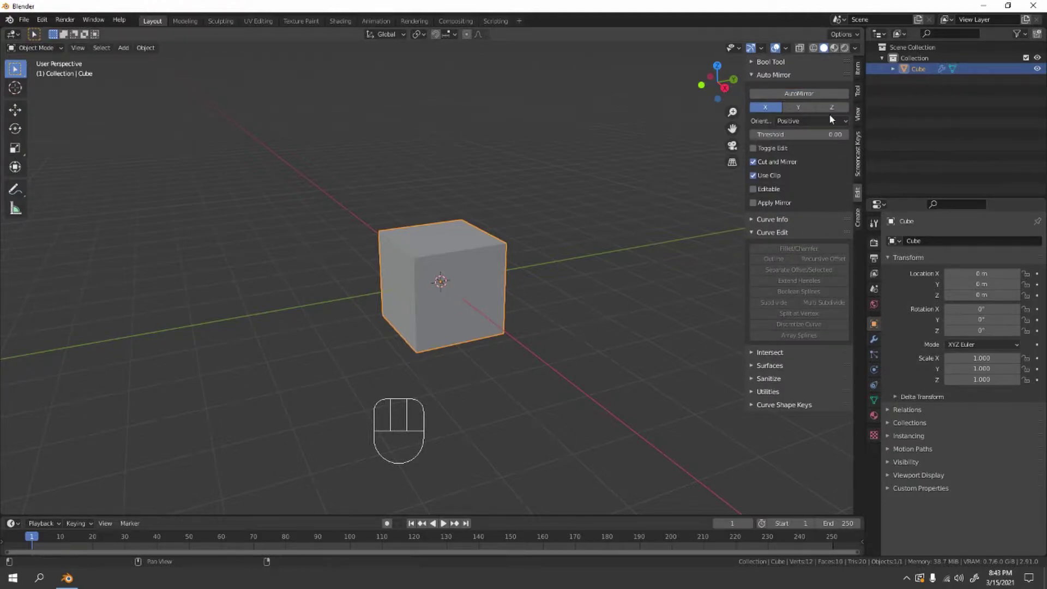
- Look up the Auto Mirror add-on in the preferences by searching the add-ons for "auto"
{"action": "left_click", "coordinate": [42, 19]}
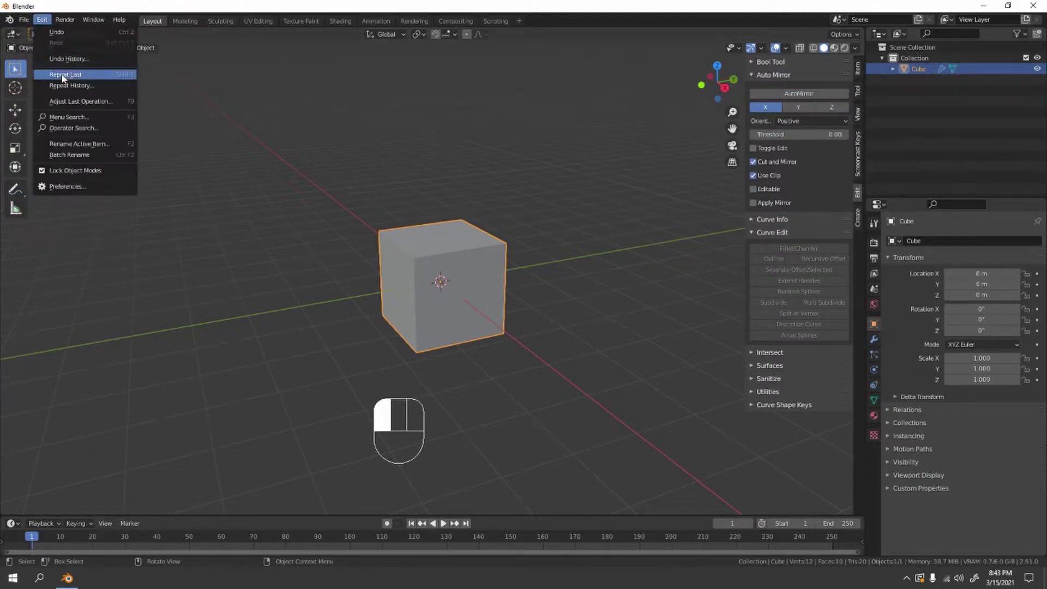
{"action": "left_click", "coordinate": [91, 187]}
{"action": "left_click", "coordinate": [168, 54]}
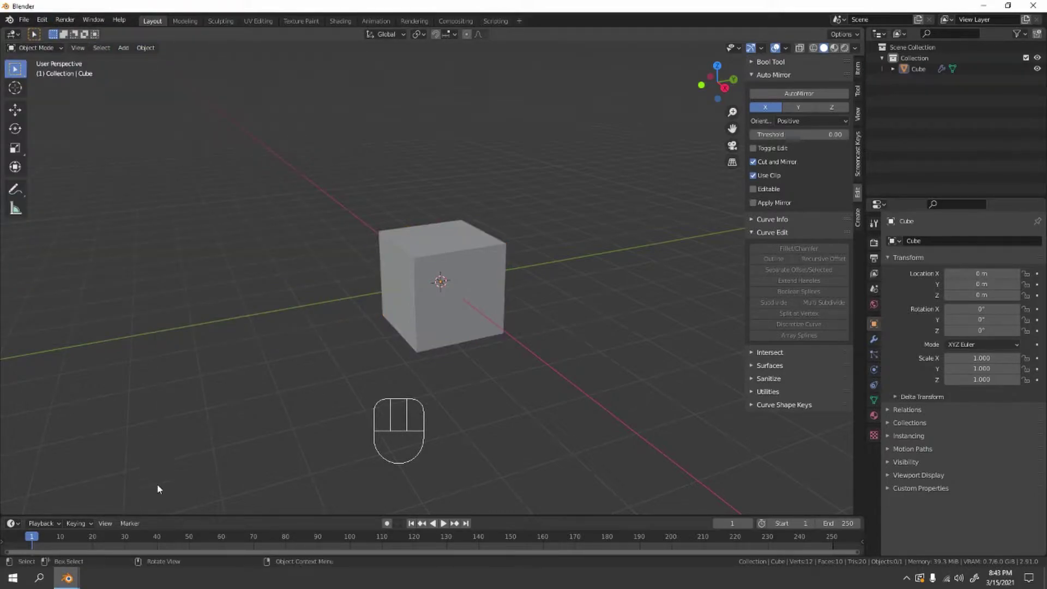
{"action": "mouse_move", "coordinate": [67, 578]}
{"action": "left_click", "coordinate": [164, 527]}
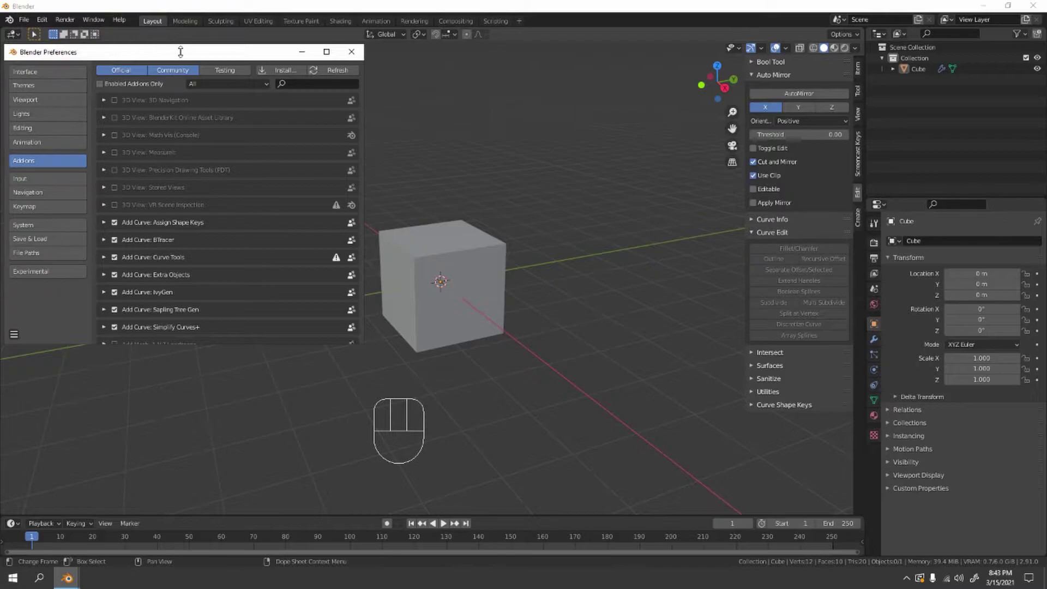
{"action": "left_click_drag", "start_coordinate": [180, 56], "coordinate": [378, 55]}
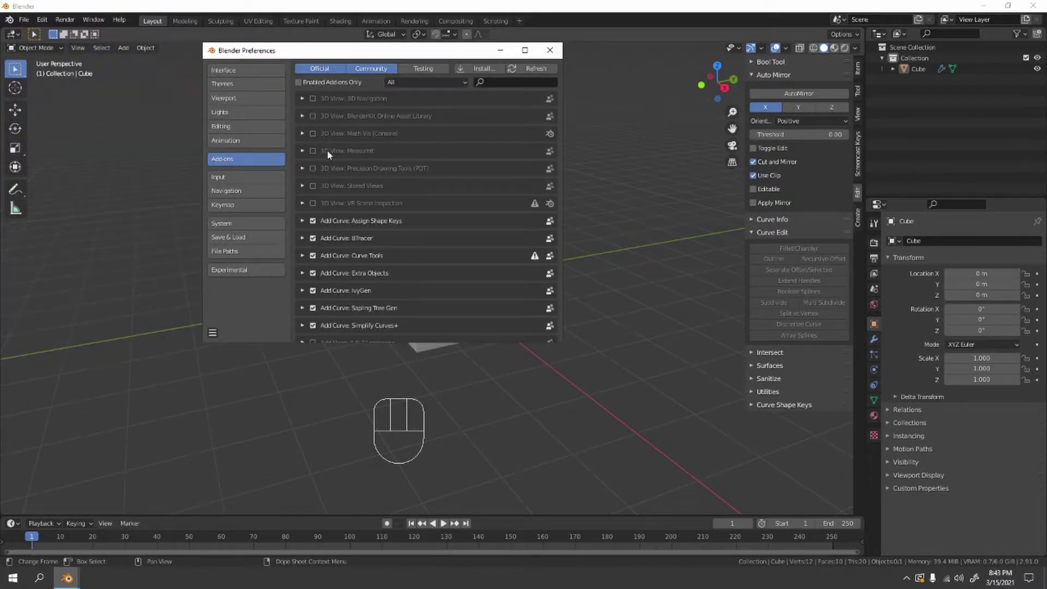
{"action": "left_click", "coordinate": [494, 83]}
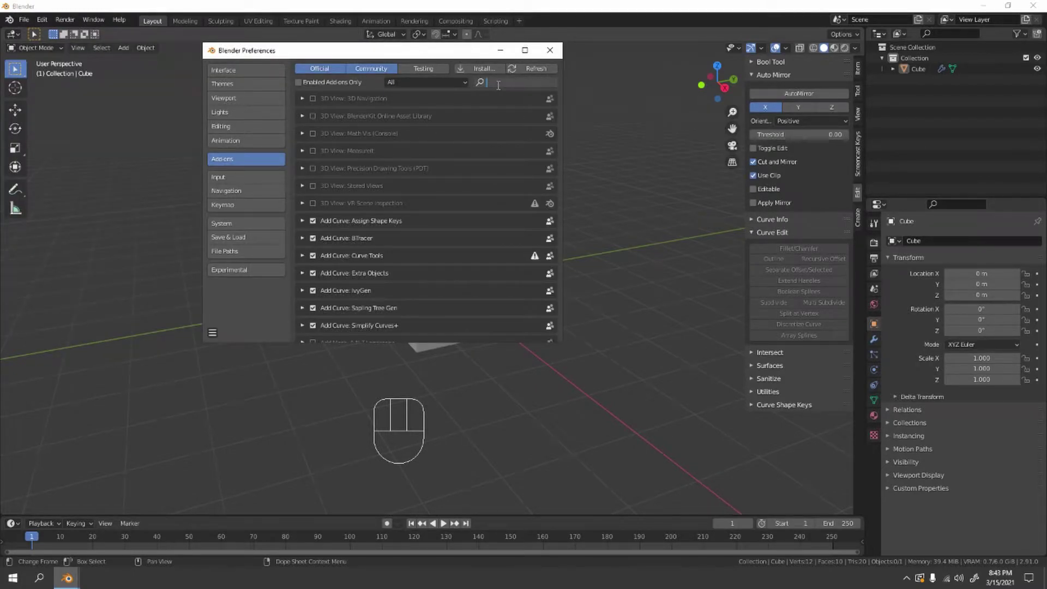
{"action": "type", "text": "au"}
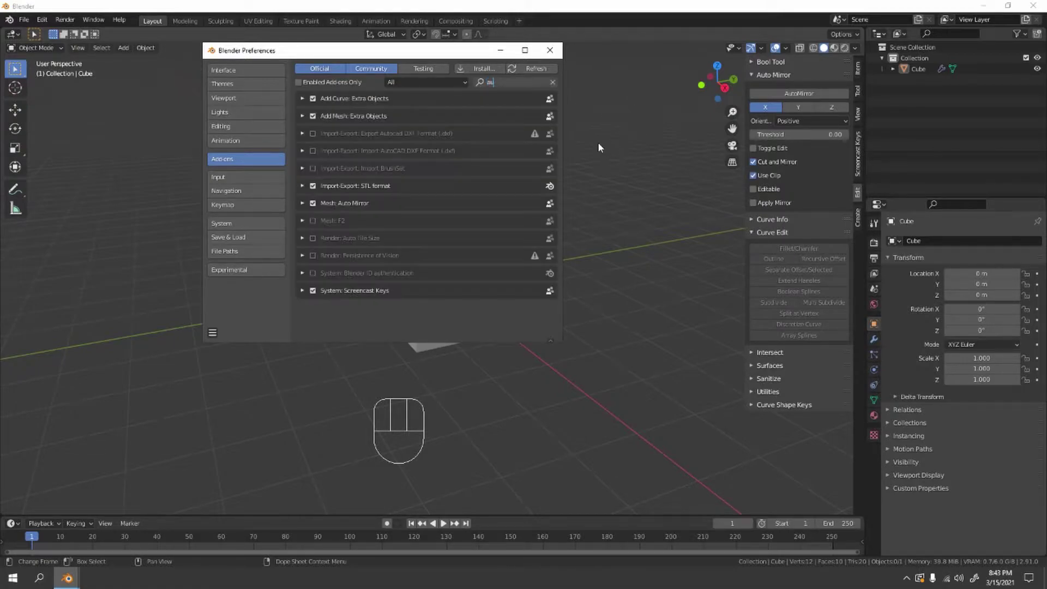
{"action": "type", "text": "to"}
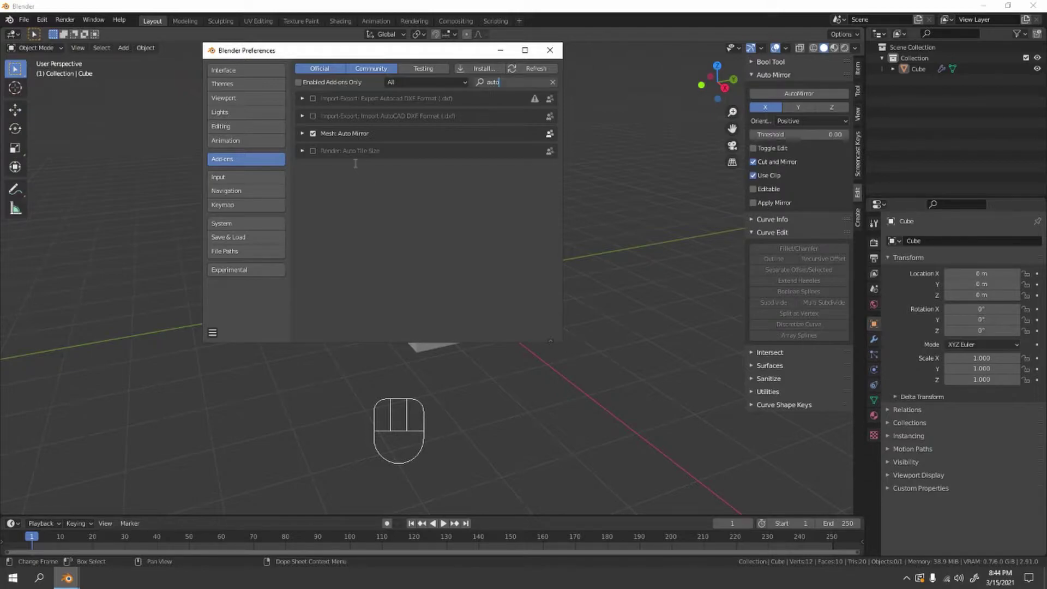
- Return from the preferences to the 3D viewport and select the mirrored cube
{"action": "left_click", "coordinate": [417, 313]}
{"action": "scroll", "coordinate": [444, 299], "scroll_direction": "up", "scroll_amount": 5}
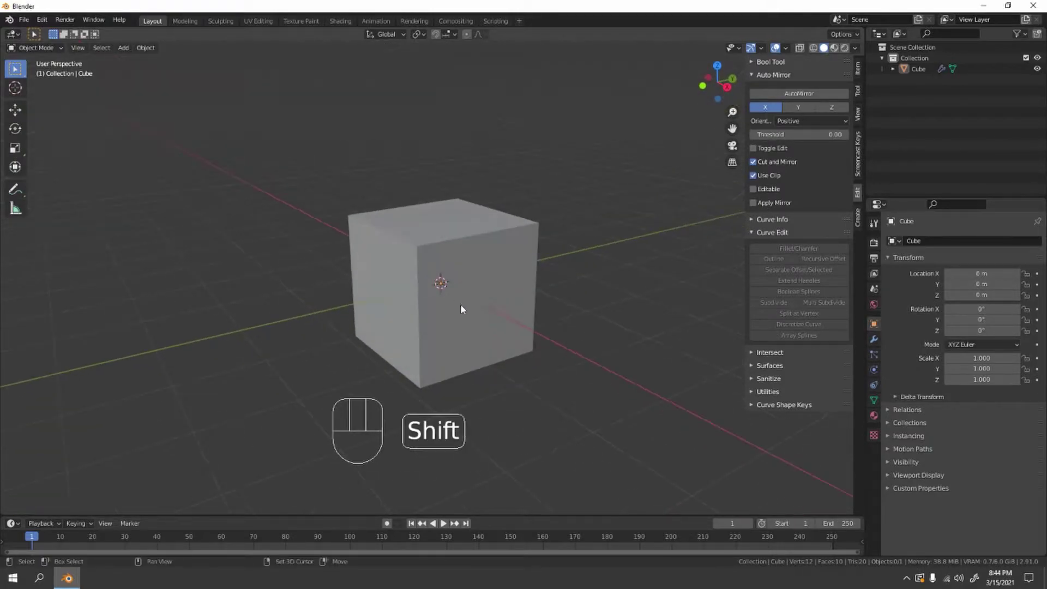
{"action": "left_click", "coordinate": [463, 305]}
{"action": "scroll", "coordinate": [460, 293], "scroll_direction": "up", "scroll_amount": 2}
{"action": "scroll", "coordinate": [464, 305], "scroll_direction": "down", "scroll_amount": 5}
{"action": "key", "text": "Tab"}
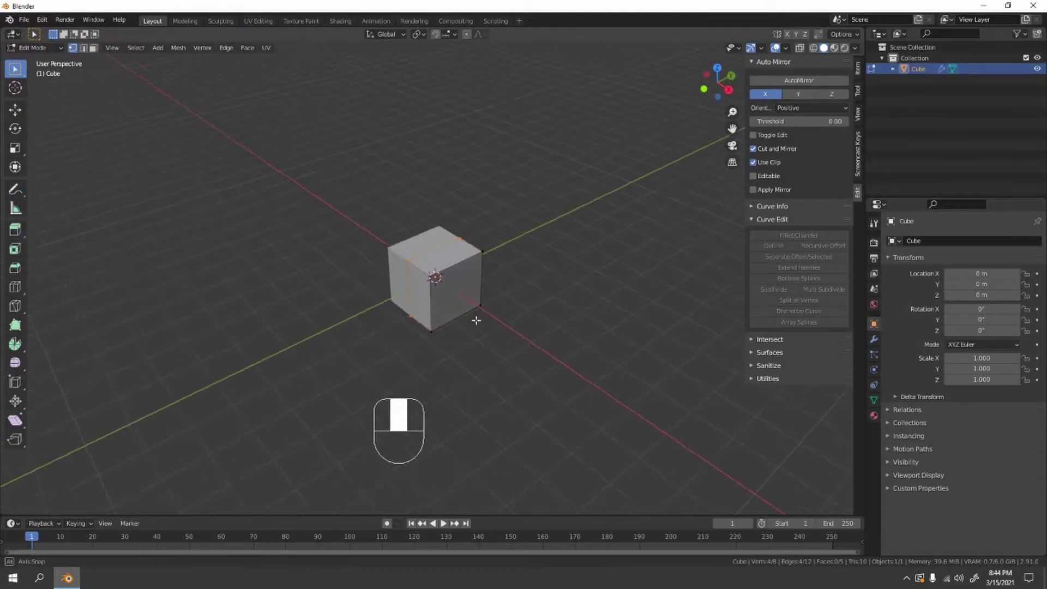
{"action": "scroll", "coordinate": [476, 320], "scroll_direction": "up", "scroll_amount": 4}
{"action": "scroll", "coordinate": [475, 320], "scroll_direction": "down", "scroll_amount": 4}
{"action": "scroll", "coordinate": [475, 321], "scroll_direction": "up", "scroll_amount": 1}
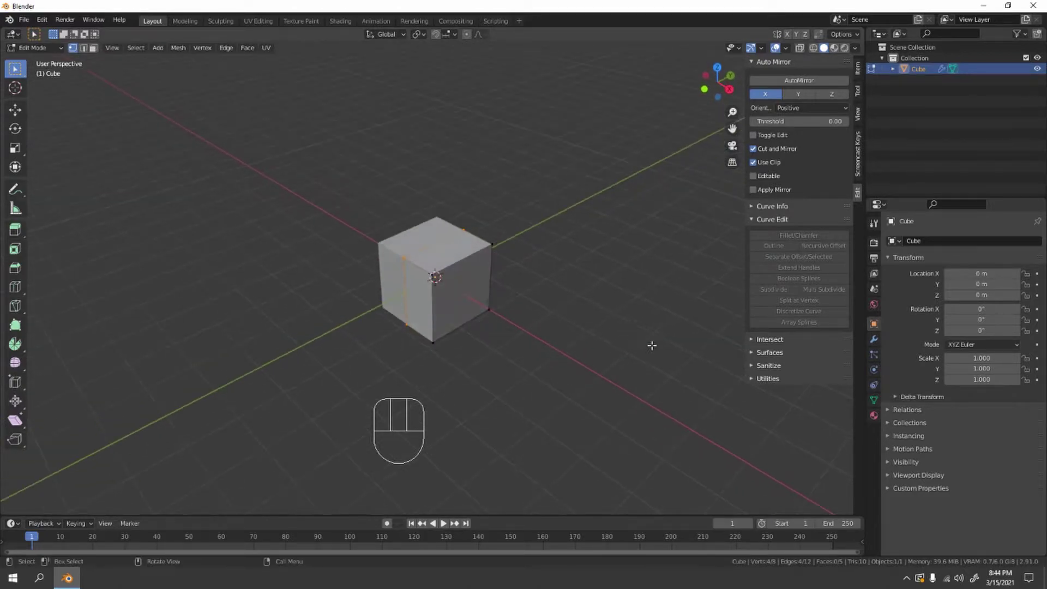
{"action": "key", "text": "s"}
{"action": "right_click", "coordinate": [647, 346]}
{"action": "key", "text": "Tab"}
- Flatten the cube in Object Mode by scaling it along Z to about 0.208
{"action": "key", "text": "s"}
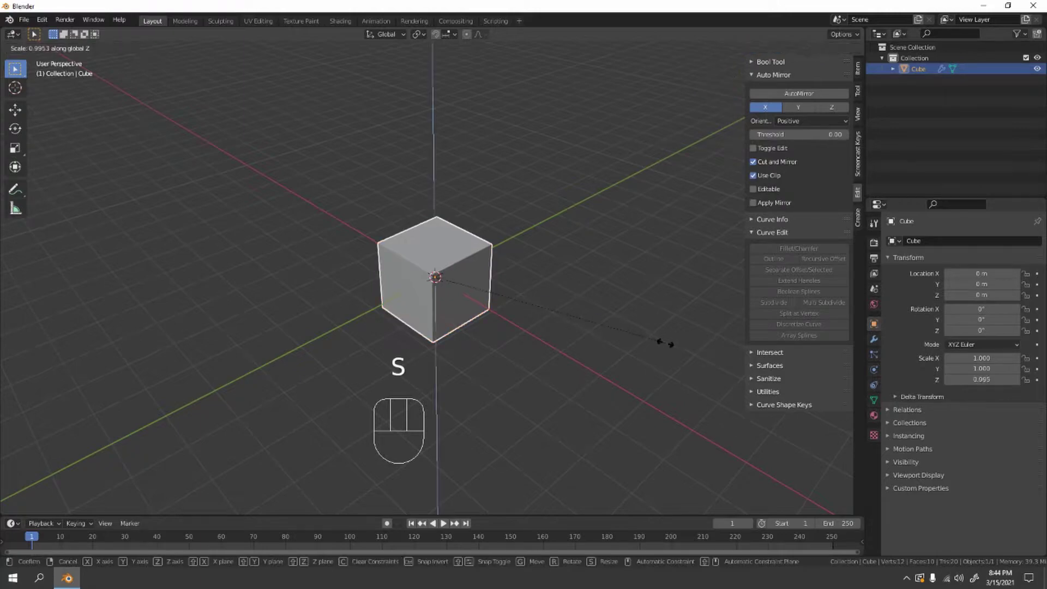
{"action": "key", "text": "z"}
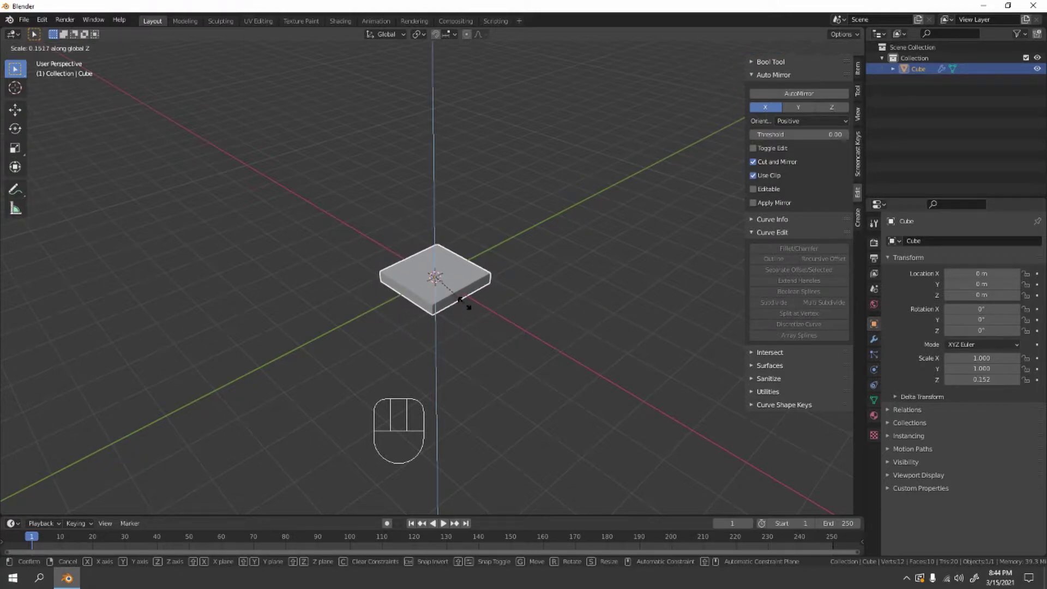
{"action": "left_click", "coordinate": [480, 297]}
{"action": "scroll", "coordinate": [500, 287], "scroll_direction": "up", "scroll_amount": 4}
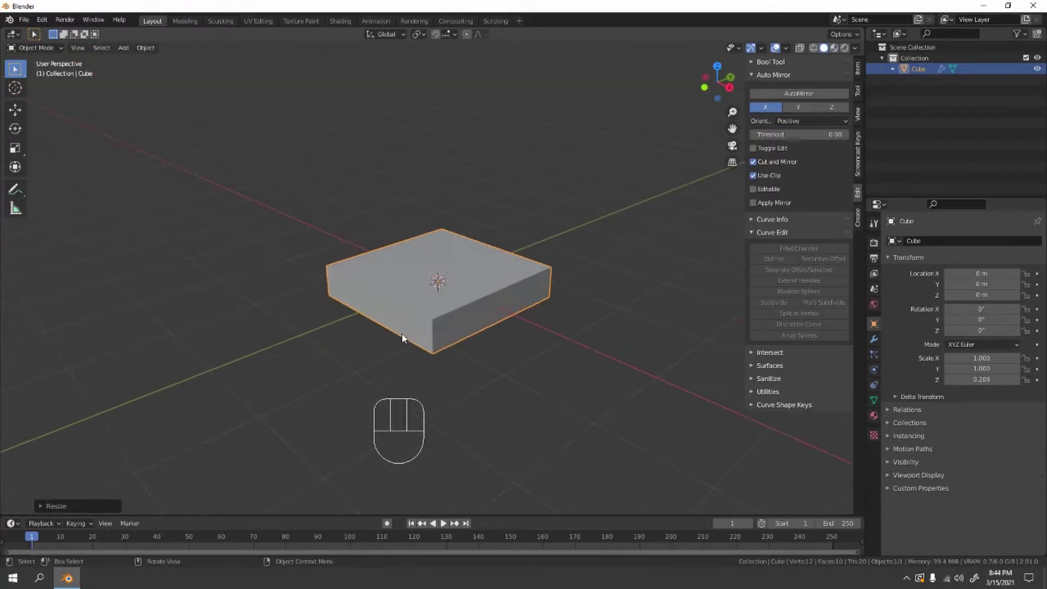
{"action": "scroll", "coordinate": [403, 332], "scroll_direction": "down", "scroll_amount": 3}
- In Edit Mode, enable snapping and move the slab's front end face about 9 m along negative Y
{"action": "key", "text": "Tab"}
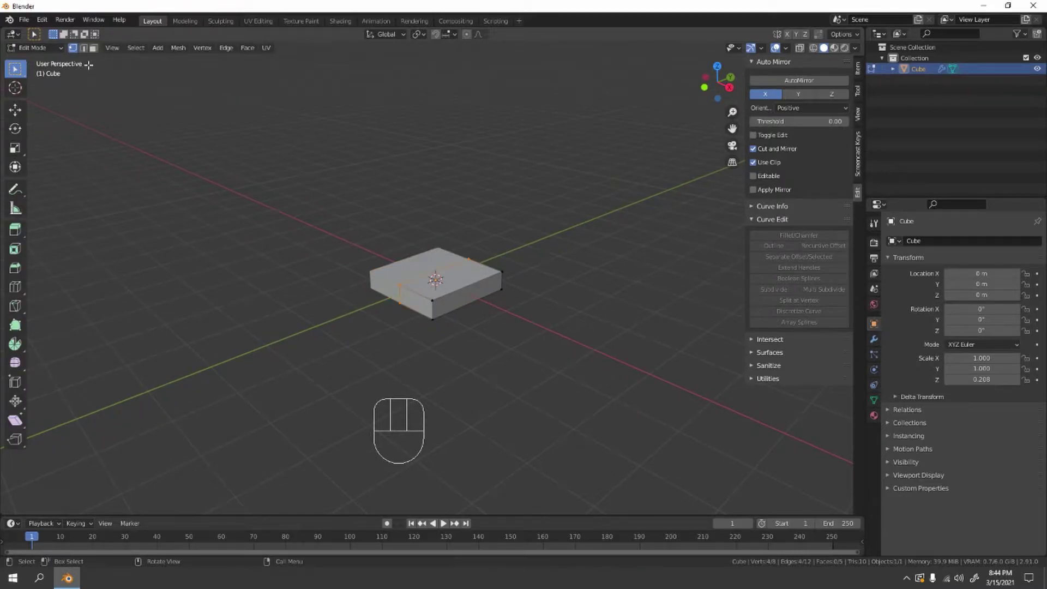
{"action": "key", "text": "KP_7"}
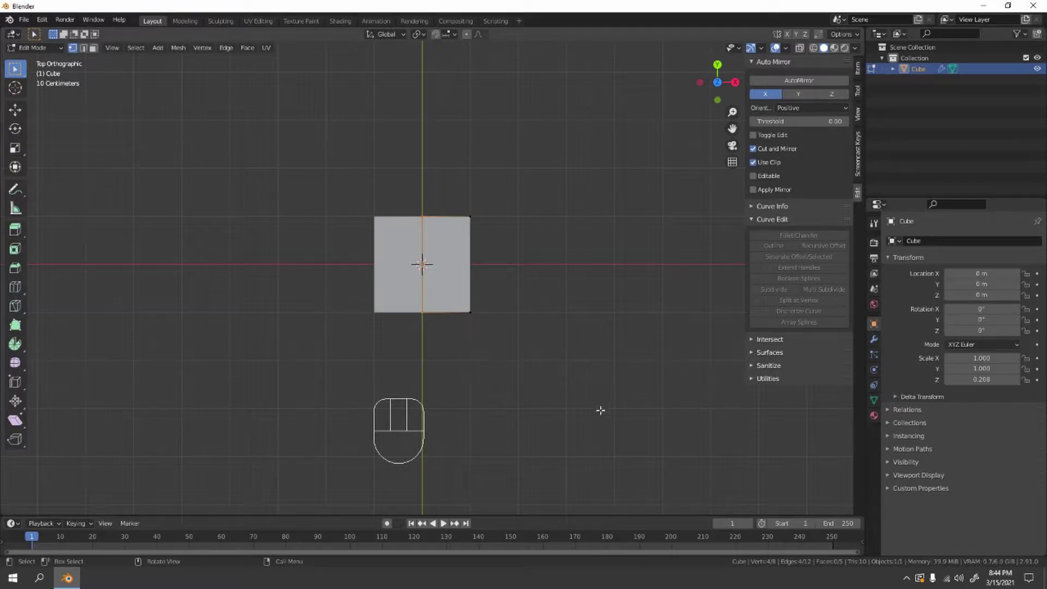
{"action": "middle_click_drag", "start_coordinate": [578, 410], "coordinate": [536, 349]}
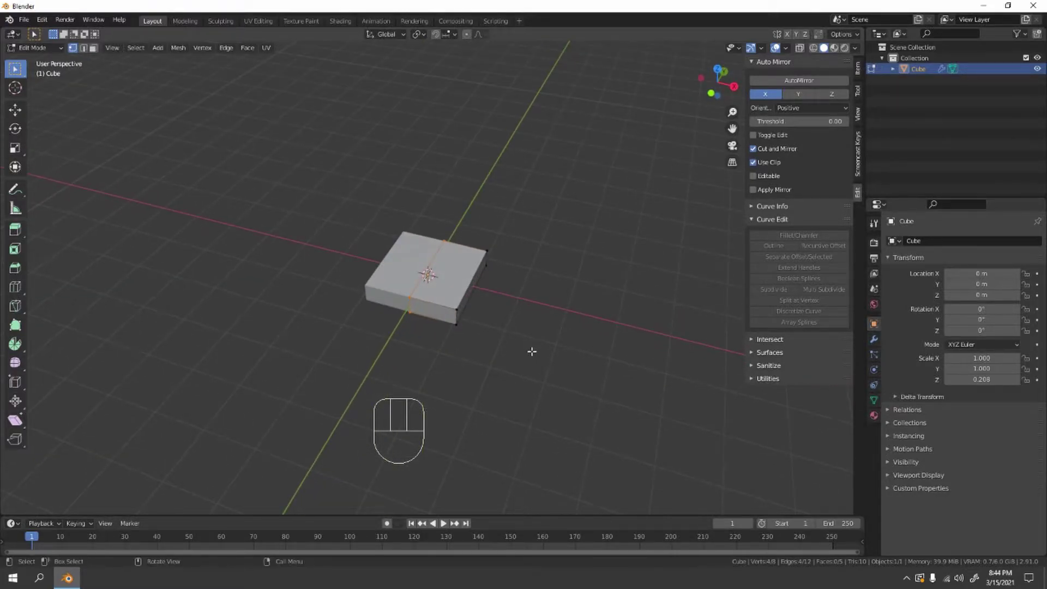
{"action": "key", "text": "3"}
{"action": "left_click", "coordinate": [451, 315]}
{"action": "mouse_move", "coordinate": [452, 334]}
{"action": "middle_mouse_down"}
{"action": "mouse_move", "coordinate": [466, 388]}
{"action": "mouse_move", "coordinate": [436, 329]}
{"action": "middle_mouse_up"}
{"action": "key", "text": "KP_7"}
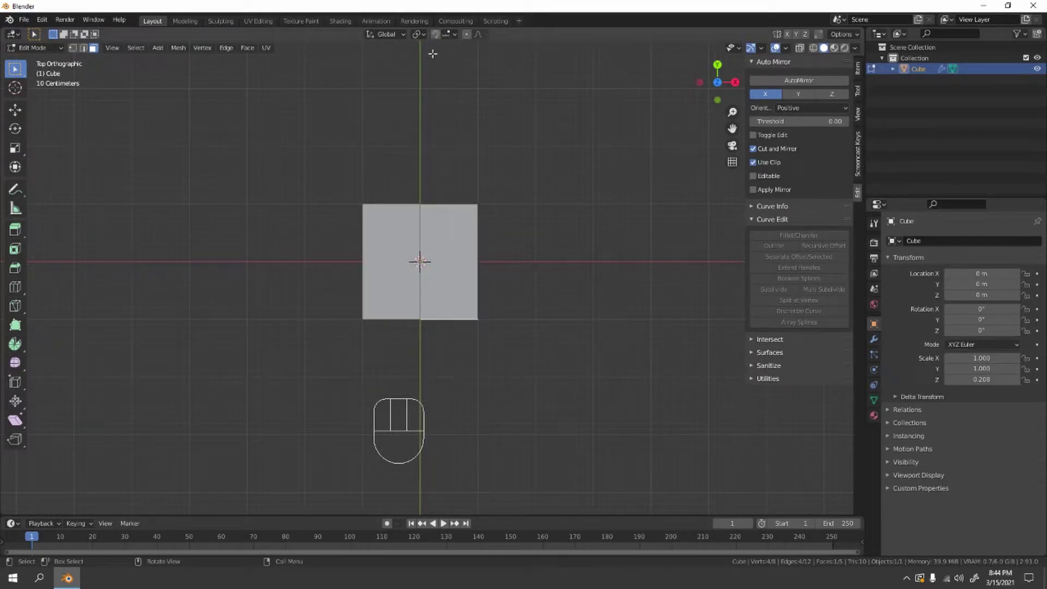
{"action": "left_click", "coordinate": [435, 34]}
{"action": "scroll", "coordinate": [528, 261], "scroll_direction": "down", "scroll_amount": 3}
{"action": "scroll", "coordinate": [516, 192], "scroll_direction": "down", "scroll_amount": 3, "text": "shift"}
{"action": "scroll", "coordinate": [490, 183], "scroll_direction": "down", "scroll_amount": 2}
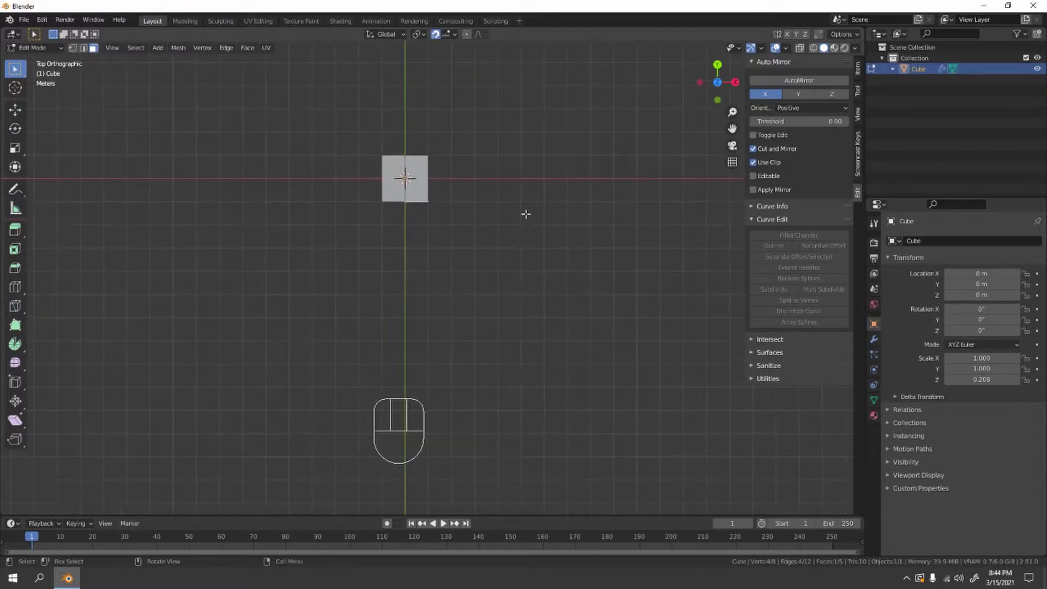
{"action": "key", "text": "g"}
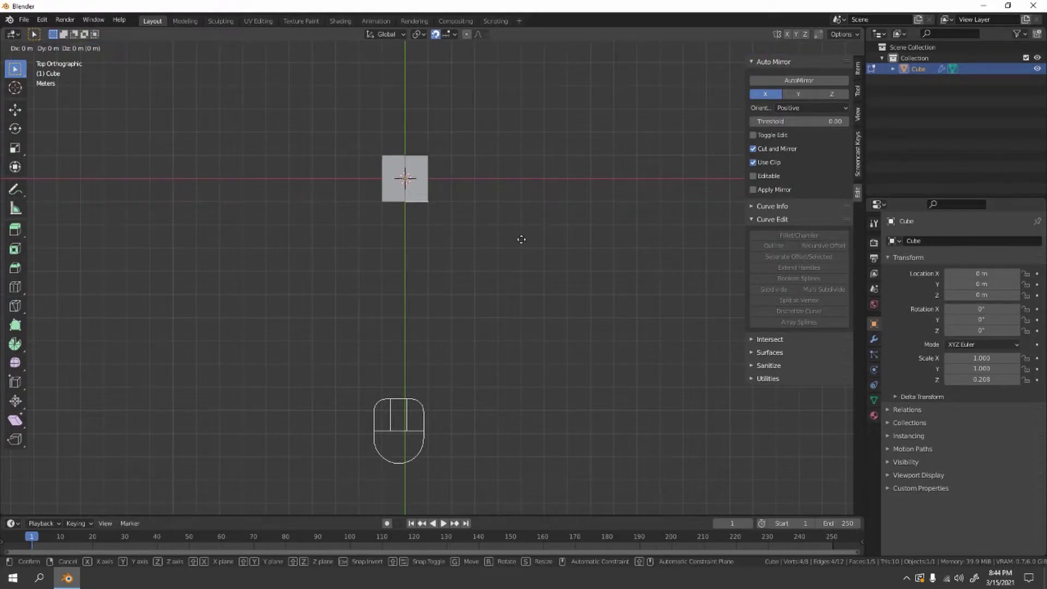
{"action": "key", "text": "y"}
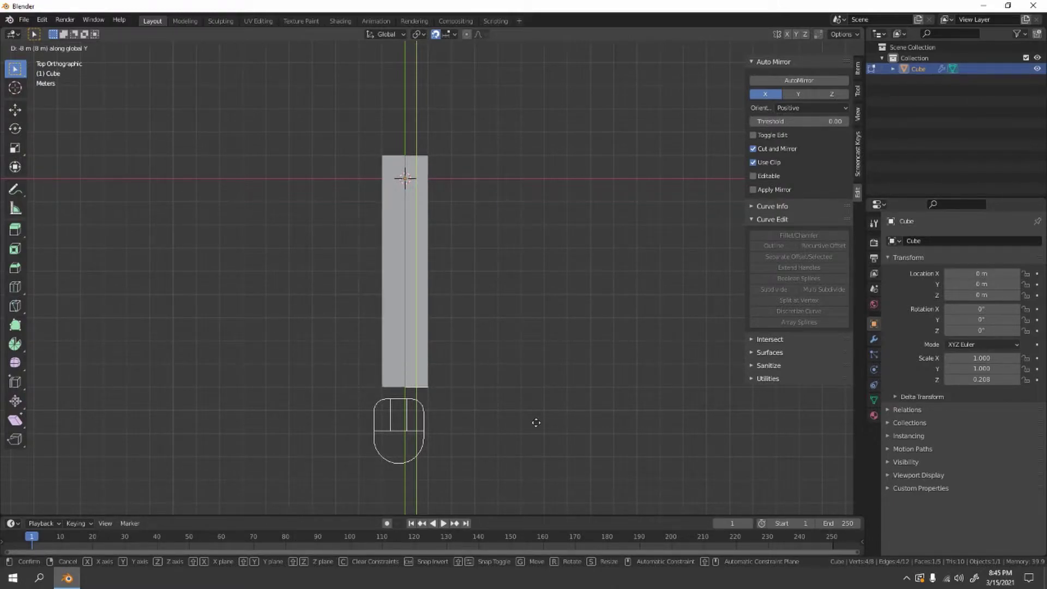
{"action": "left_click", "coordinate": [545, 454]}
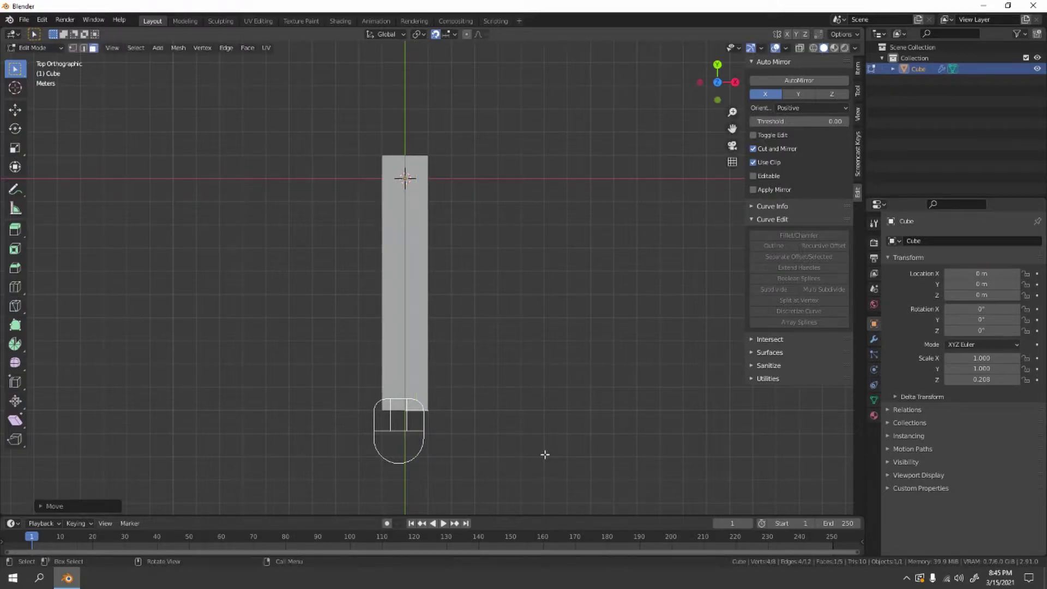
- Add one loop cut across the middle of the long slab's length
{"action": "middle_click_drag", "start_coordinate": [545, 455], "coordinate": [462, 322]}
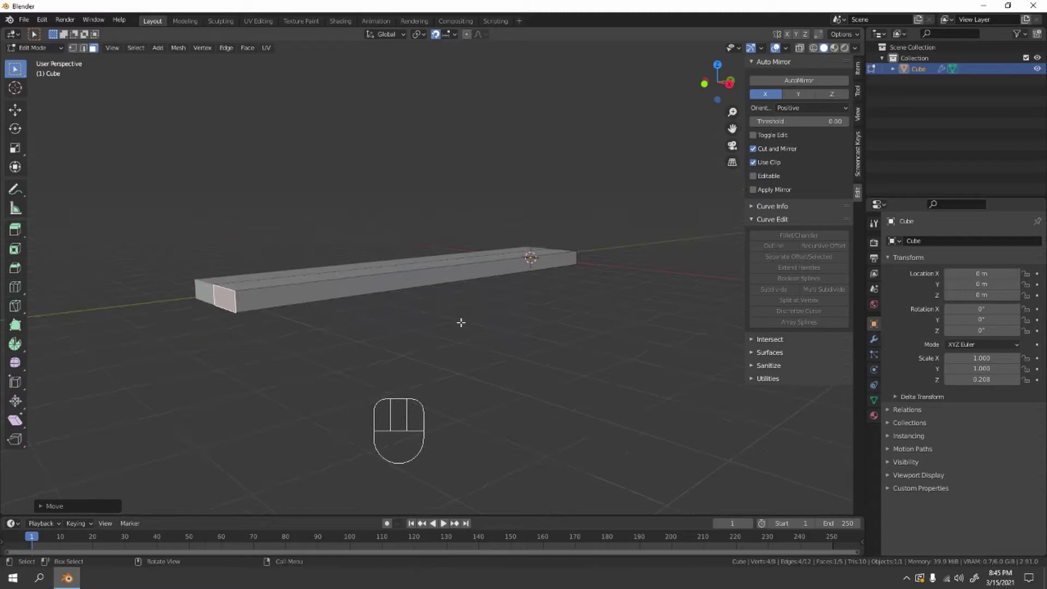
{"action": "key", "text": "KP_3"}
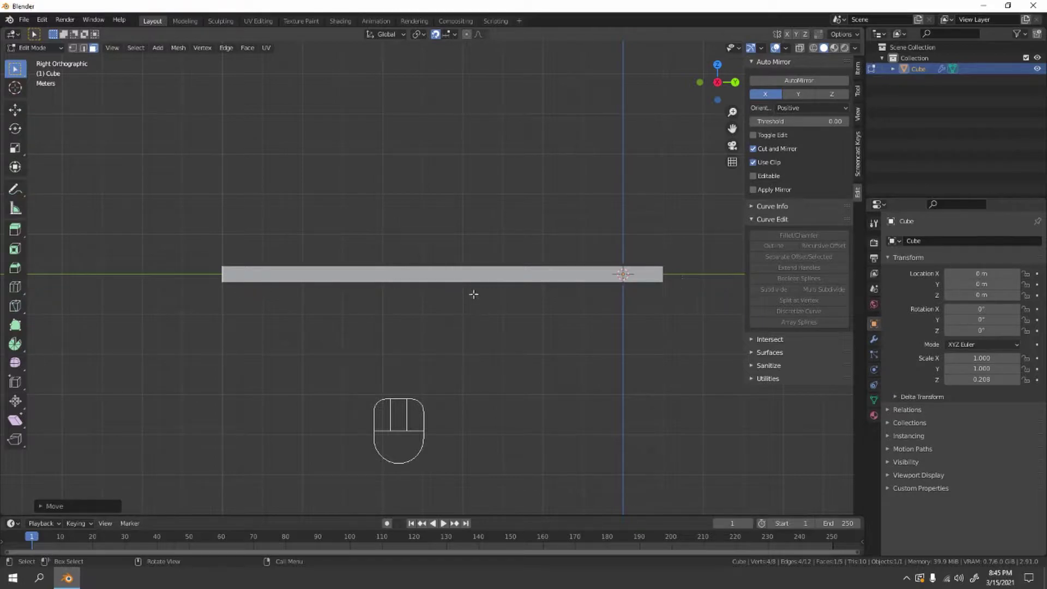
{"action": "key", "text": "ctrl"}
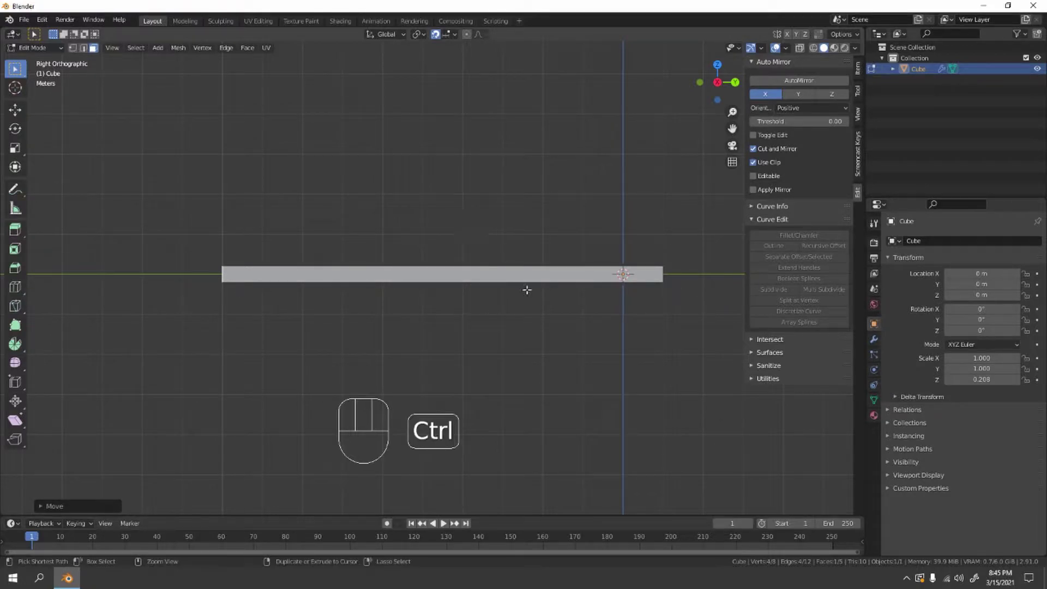
{"action": "key", "text": "ctrl+r"}
{"action": "left_click", "coordinate": [451, 264]}
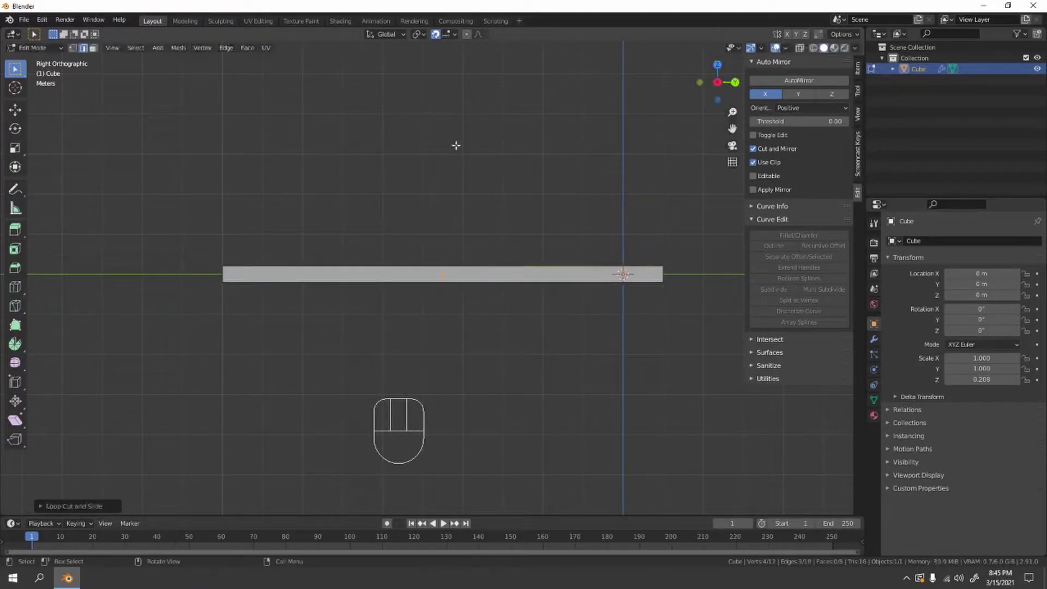
- Disable snapping and raise the middle edge loop about 0.33 m along Z
{"action": "left_click", "coordinate": [437, 34]}
{"action": "key", "text": "g"}
{"action": "key", "text": "z"}
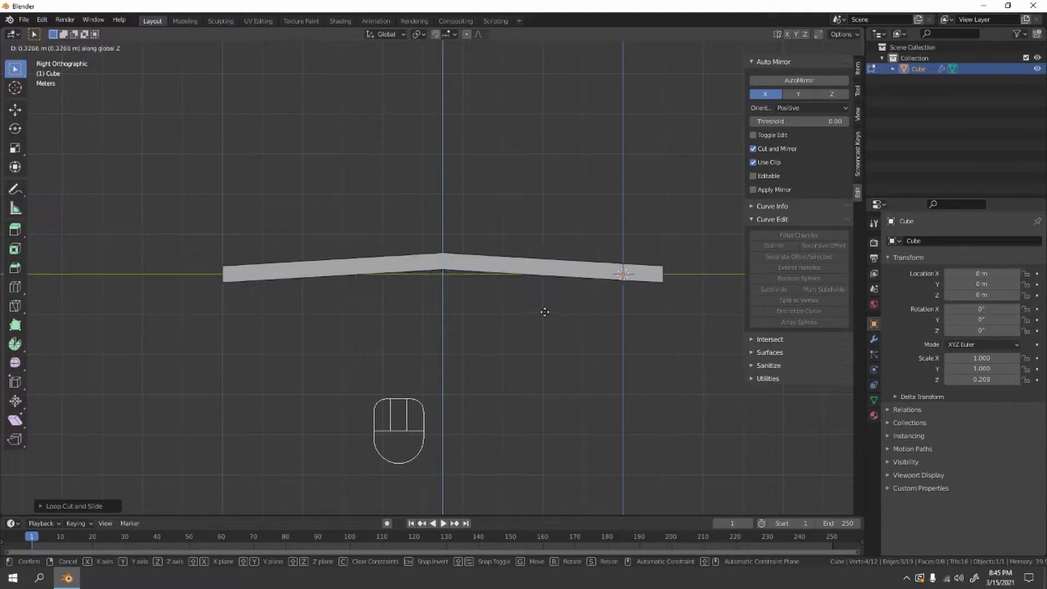
{"action": "left_click", "coordinate": [543, 311]}
- Lower the slab's front end face about 0.9 m along Z
{"action": "middle_click_drag", "start_coordinate": [379, 294], "coordinate": [341, 302]}
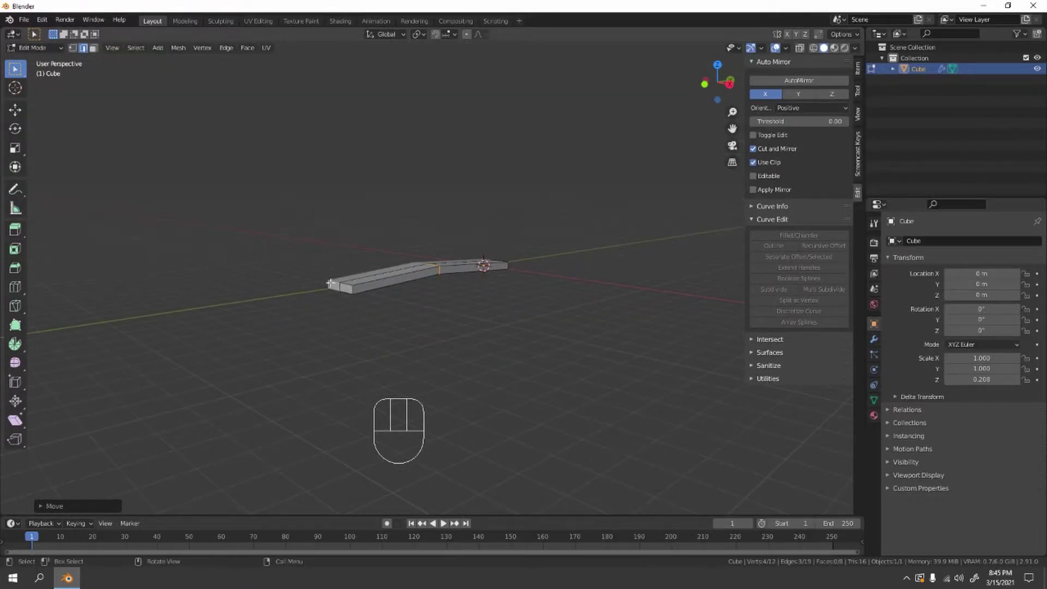
{"action": "key", "text": "3"}
{"action": "left_click", "coordinate": [346, 289]}
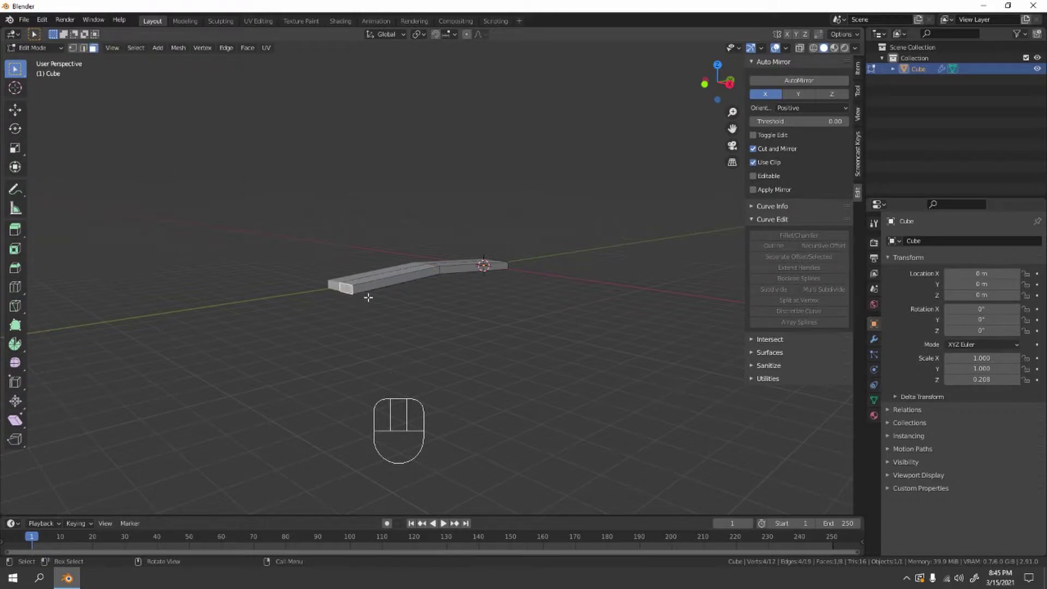
{"action": "key", "text": "KP_1"}
{"action": "key", "text": "KP_3"}
{"action": "middle_click_drag", "start_coordinate": [407, 299], "coordinate": [464, 296], "text": "shift"}
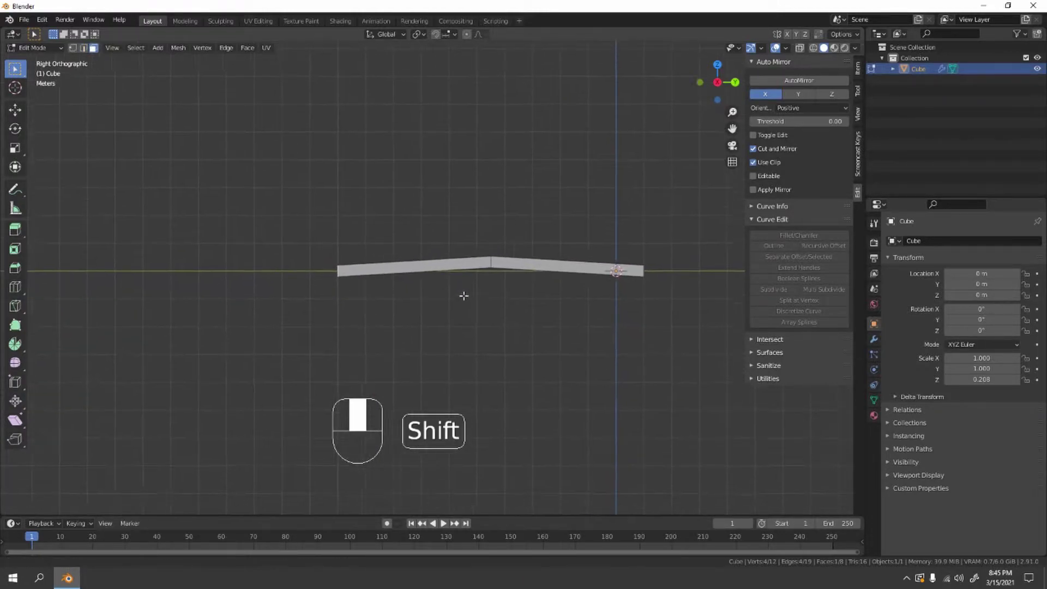
{"action": "key", "text": "g"}
{"action": "key", "text": "z"}
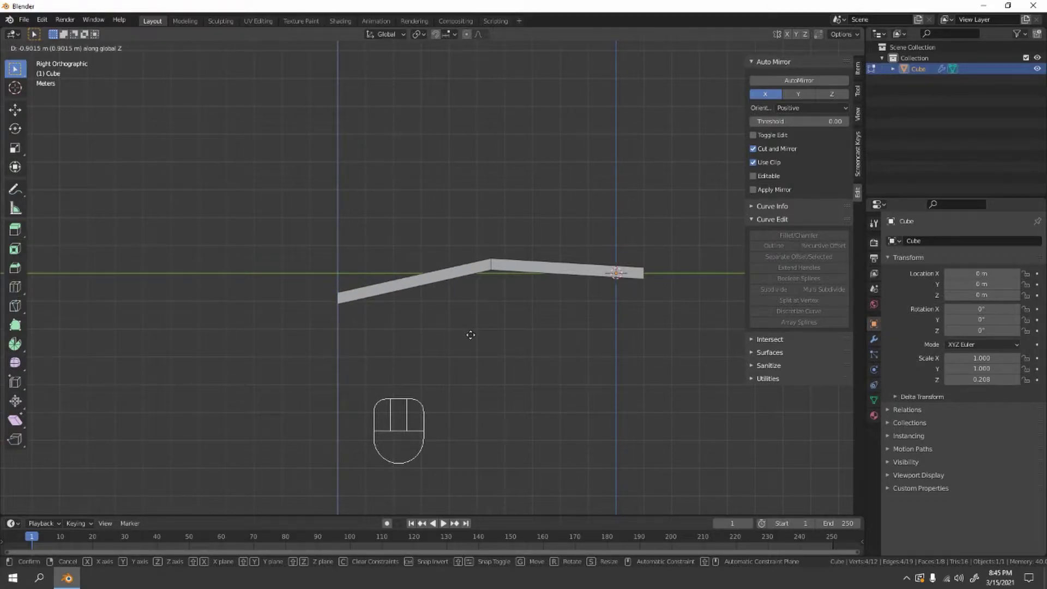
{"action": "left_click", "coordinate": [470, 333]}
- Enable snapping and extrude the slab's lowered front end face about 2 m outward
{"action": "middle_click_drag", "start_coordinate": [471, 333], "coordinate": [507, 355]}
{"action": "key", "text": "KP_7"}
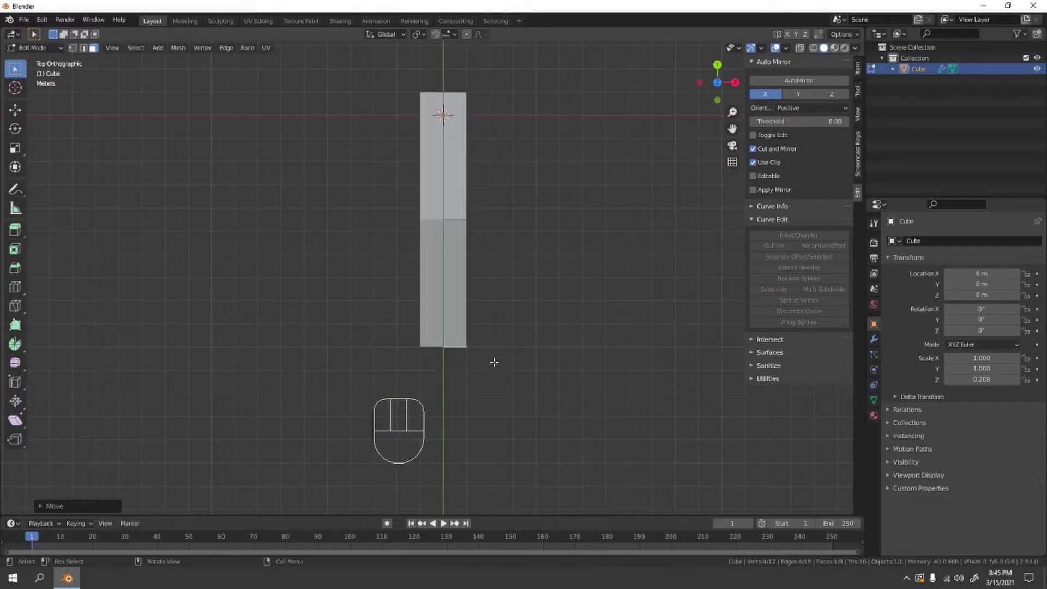
{"action": "middle_click_drag", "start_coordinate": [591, 433], "coordinate": [645, 225]}
{"action": "middle_click_drag", "start_coordinate": [495, 339], "coordinate": [477, 290]}
{"action": "key", "text": "KP_7"}
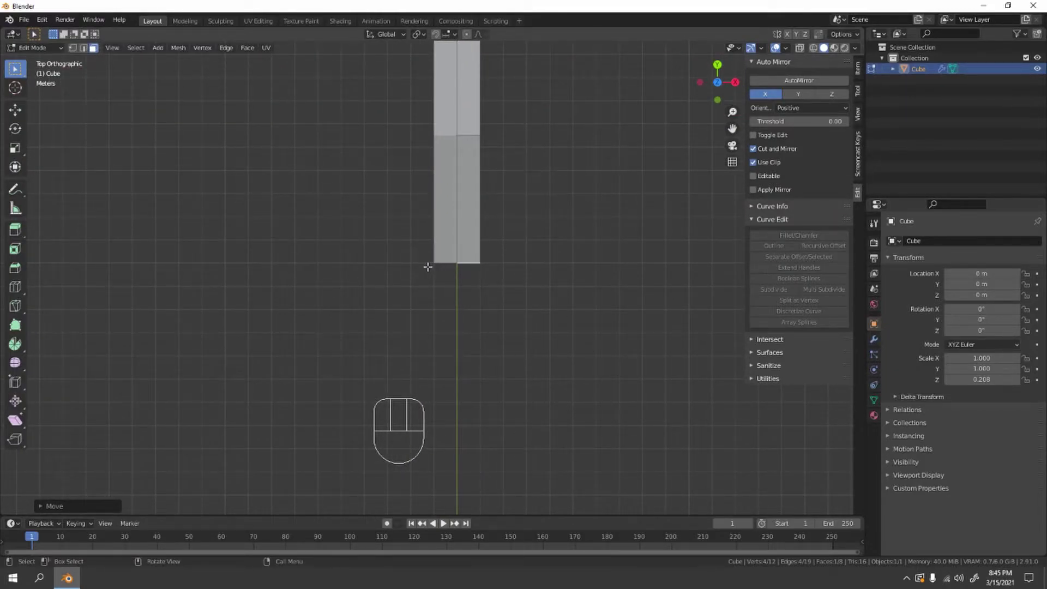
{"action": "mouse_move", "coordinate": [427, 267]}
{"action": "middle_mouse_down", "text": "shift"}
{"action": "mouse_move", "coordinate": [386, 268]}
{"action": "mouse_move", "coordinate": [424, 262]}
{"action": "middle_mouse_up", "text": "shift"}
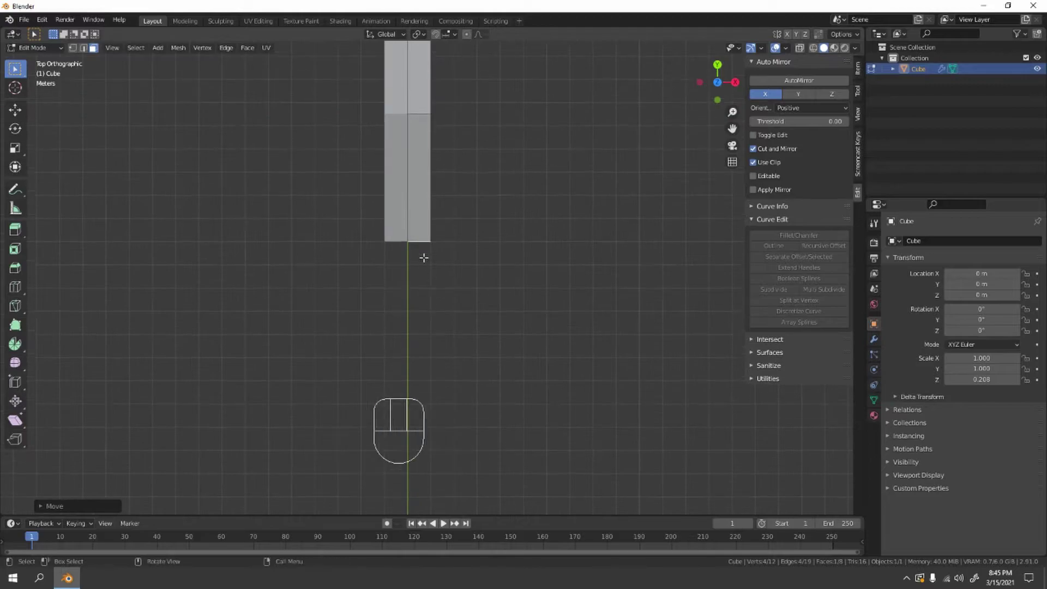
{"action": "scroll", "coordinate": [396, 195], "scroll_direction": "down", "scroll_amount": 2}
{"action": "middle_click_drag", "start_coordinate": [394, 160], "coordinate": [400, 165], "text": "shift"}
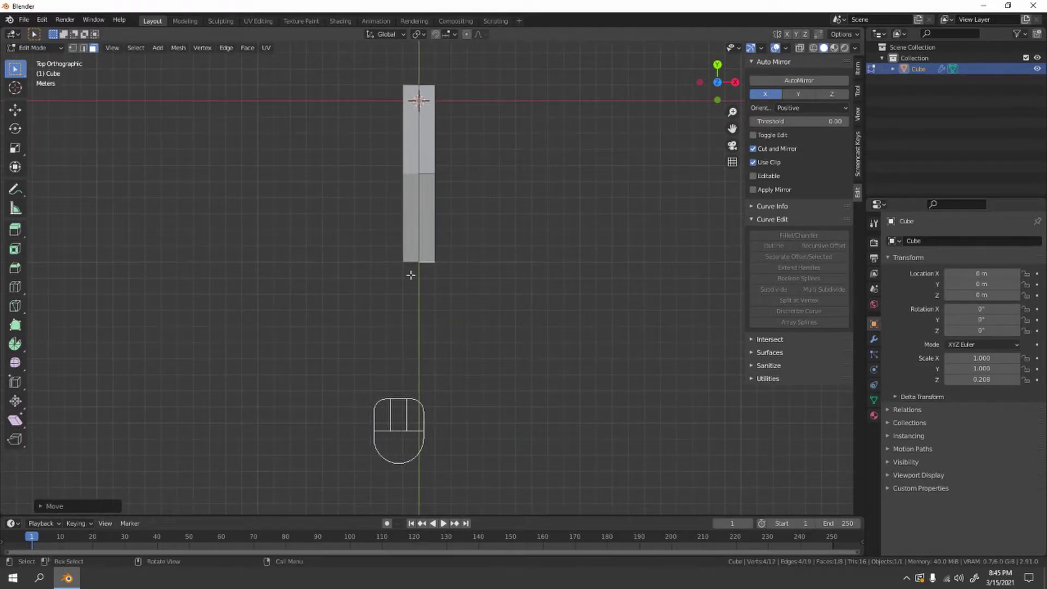
{"action": "middle_click_drag", "start_coordinate": [469, 378], "coordinate": [454, 298], "text": "shift"}
{"action": "scroll", "coordinate": [453, 297], "scroll_direction": "up", "scroll_amount": 3}
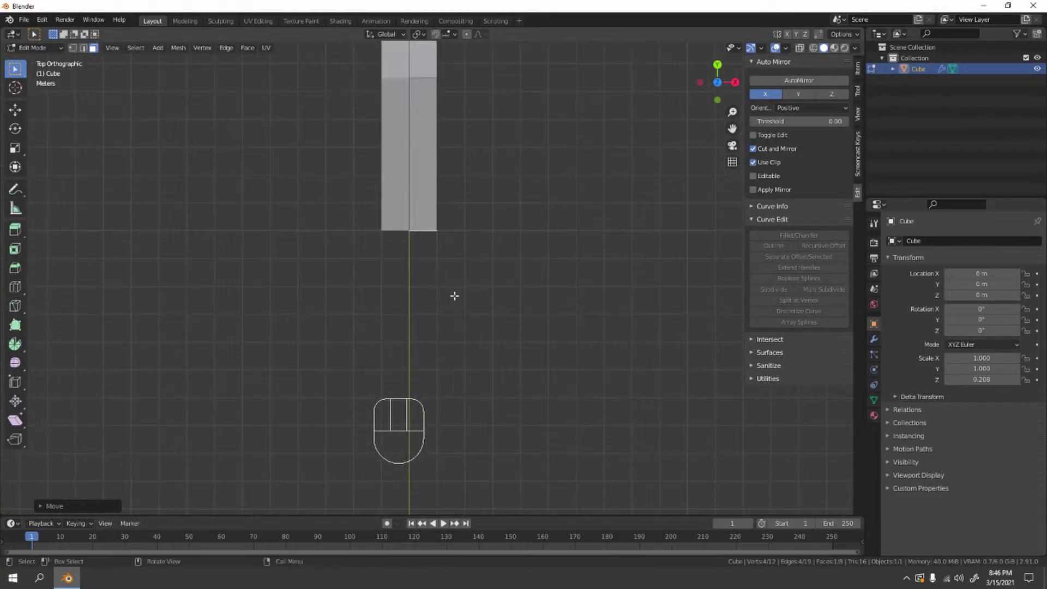
{"action": "left_click", "coordinate": [435, 35]}
{"action": "key", "text": "e"}
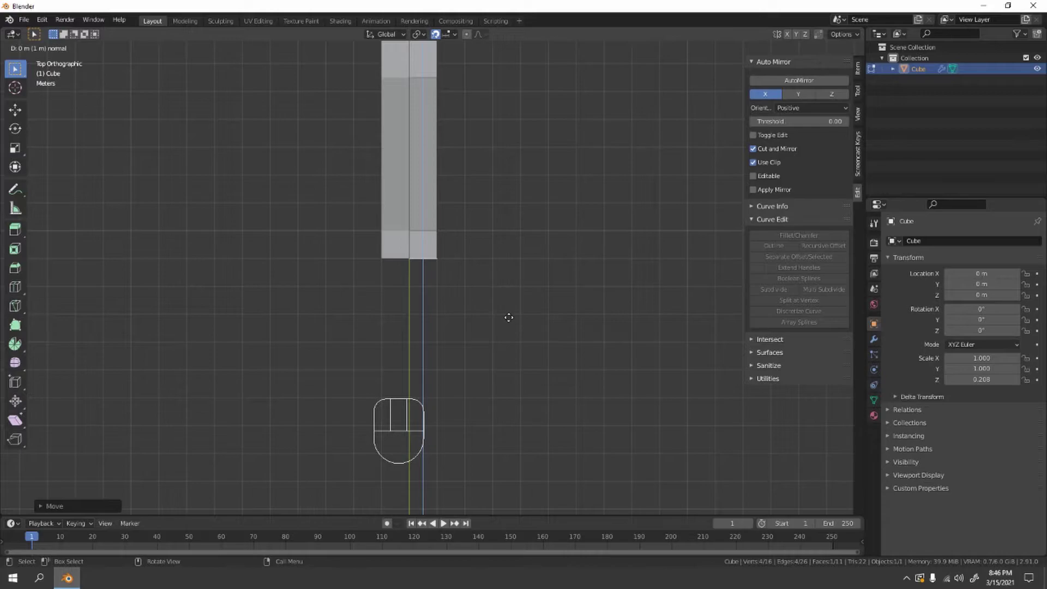
{"action": "left_click", "coordinate": [535, 342]}
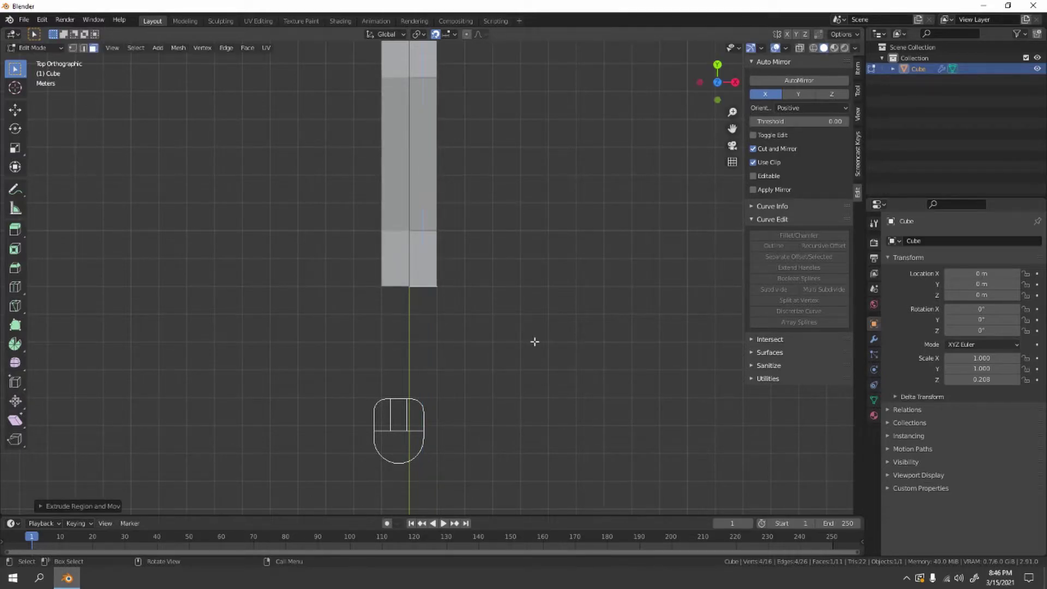
- Scale the extruded end face along X until it is nearly three times as wide as the slab
{"action": "key", "text": "s"}
{"action": "key", "text": "x"}
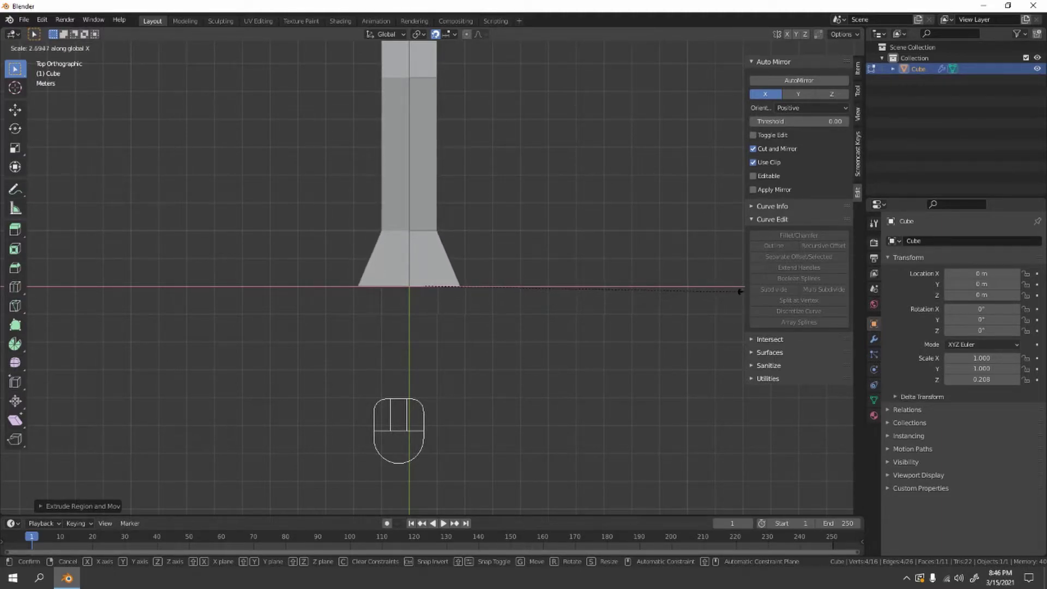
{"action": "key", "text": "Return"}
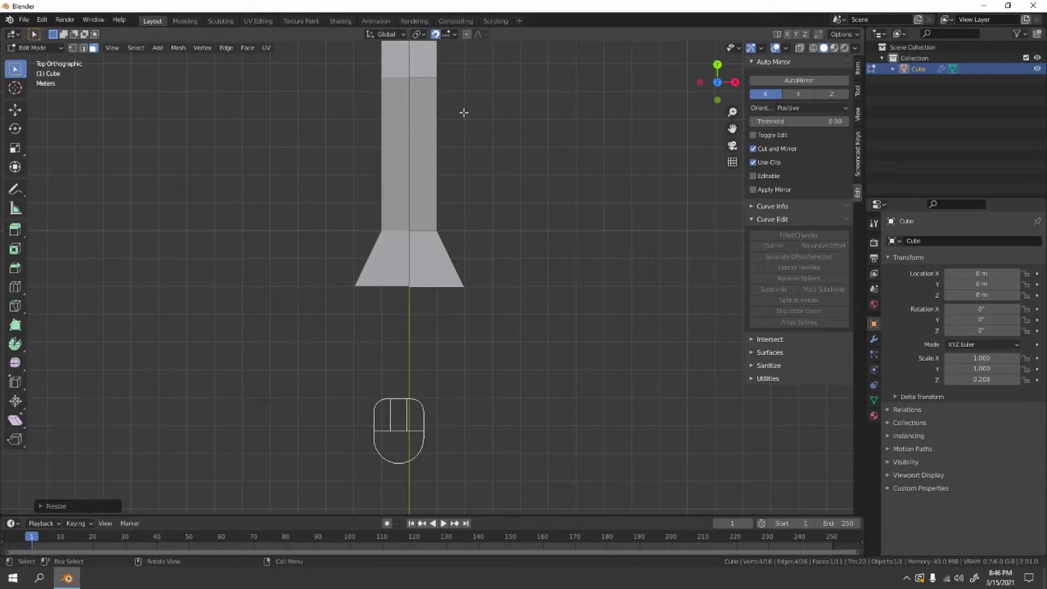
{"action": "middle_click_drag", "start_coordinate": [489, 224], "coordinate": [491, 211], "text": "shift"}
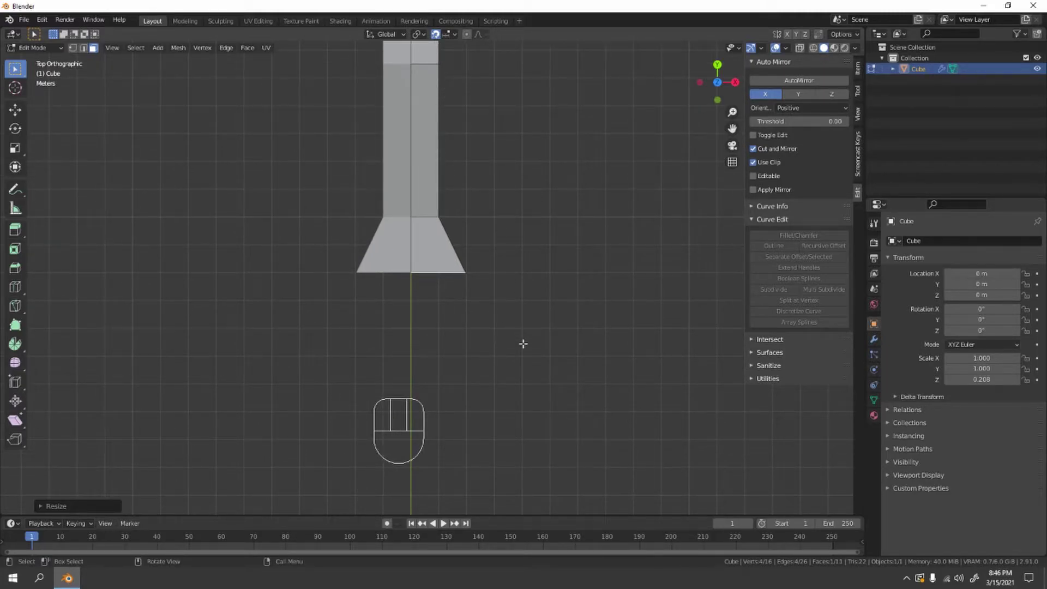
{"action": "key", "text": "e"}
{"action": "right_click", "coordinate": [535, 367]}
{"action": "key", "text": "ctrl+z"}
{"action": "key", "text": "s"}
{"action": "key", "text": "x"}
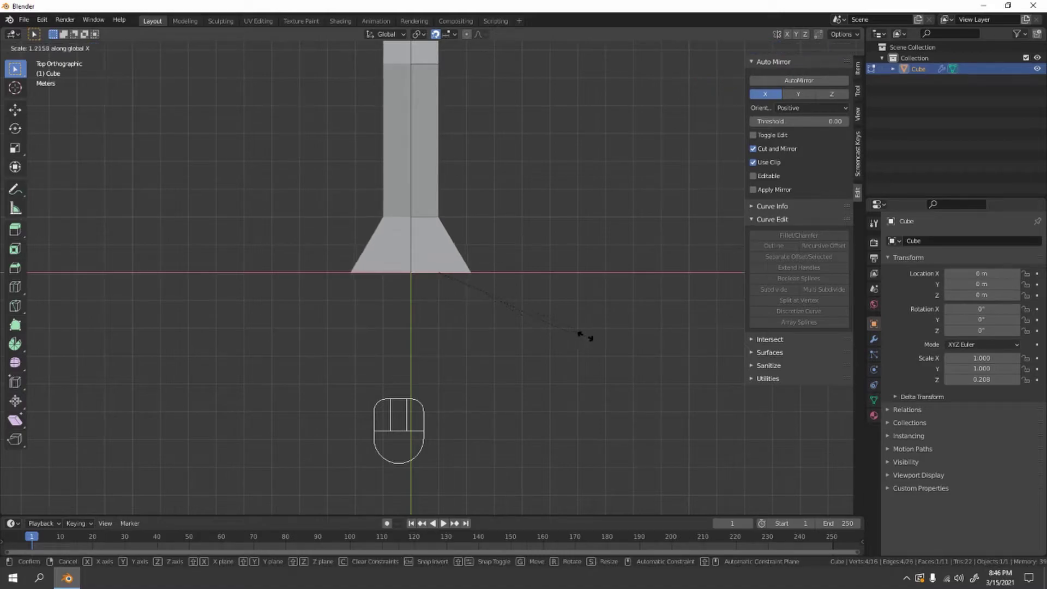
{"action": "left_click", "coordinate": [668, 350]}
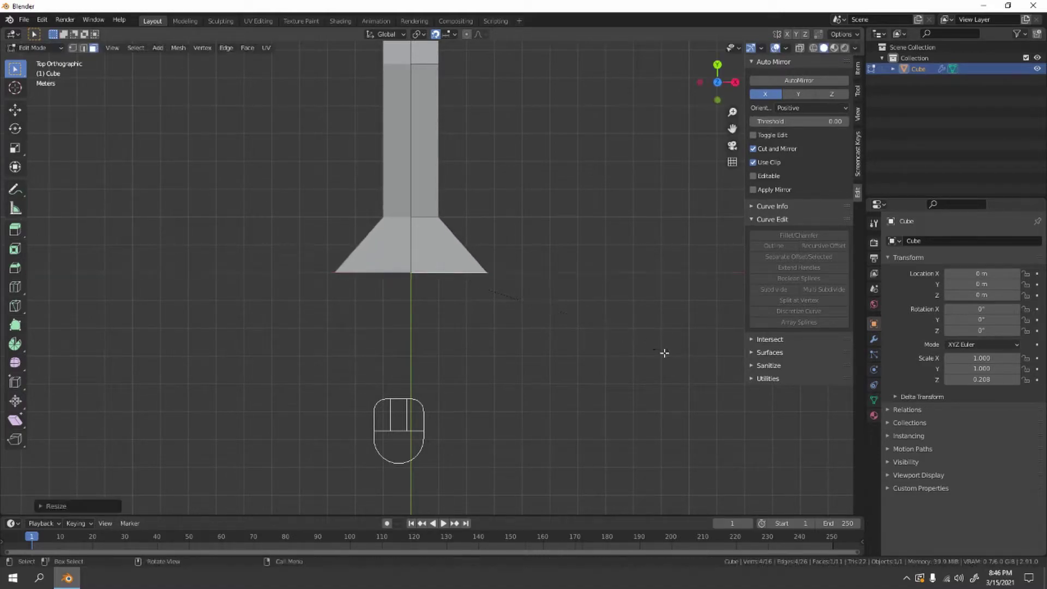
- Extrude the widened end face about 2 m forward as a straight section
{"action": "middle_click_drag", "start_coordinate": [664, 355], "coordinate": [662, 341], "text": "shift"}
{"action": "key", "text": "e"}
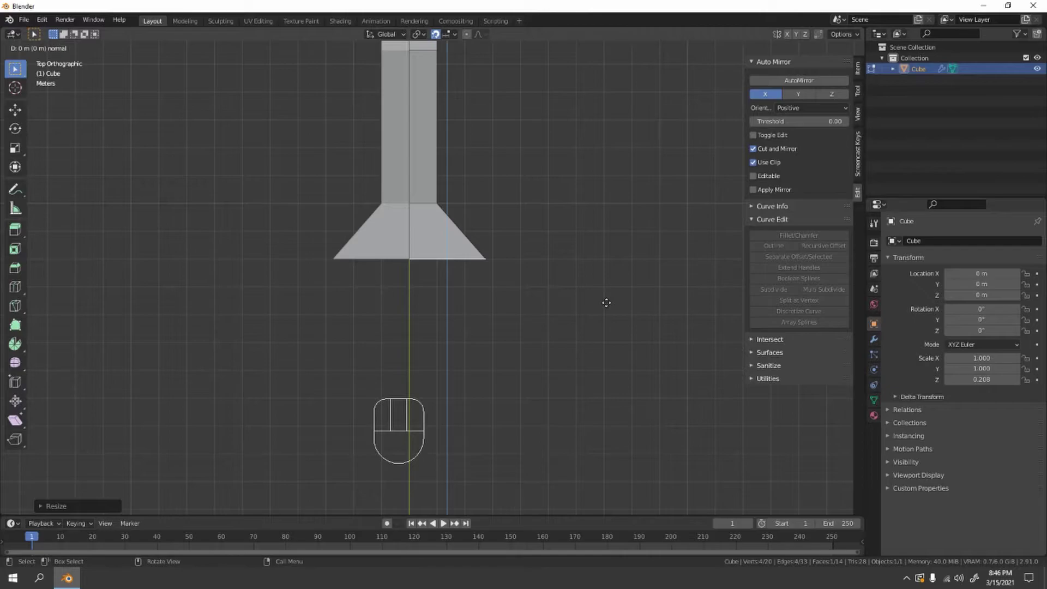
{"action": "left_click", "coordinate": [605, 362]}
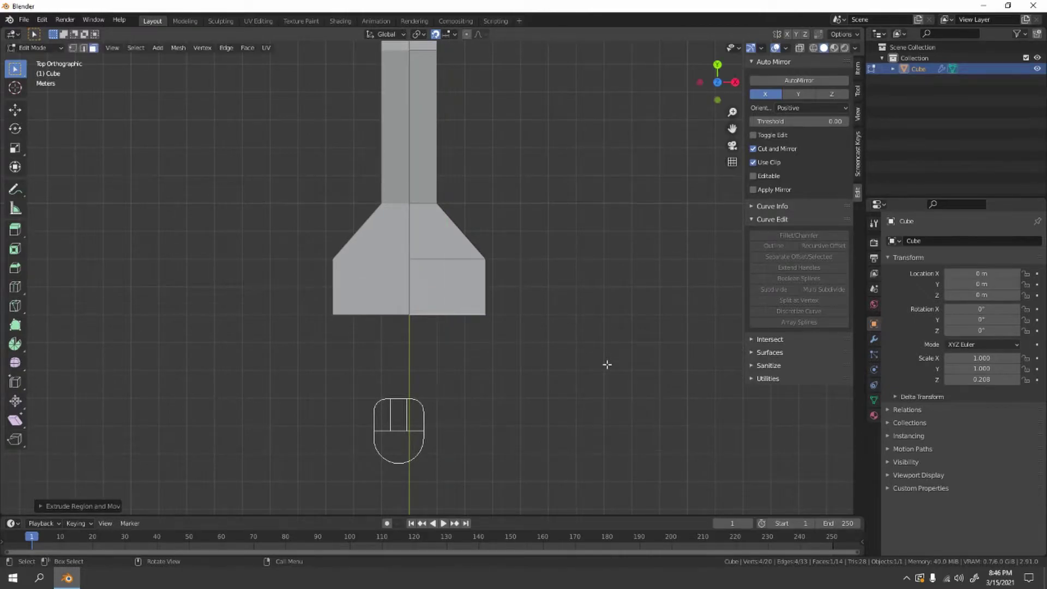
- Extrude the end face another 2 m along negative Y and narrow it to about 0.4 along X
{"action": "middle_click_drag", "start_coordinate": [606, 362], "coordinate": [607, 301], "text": "shift"}
{"action": "key", "text": "e"}
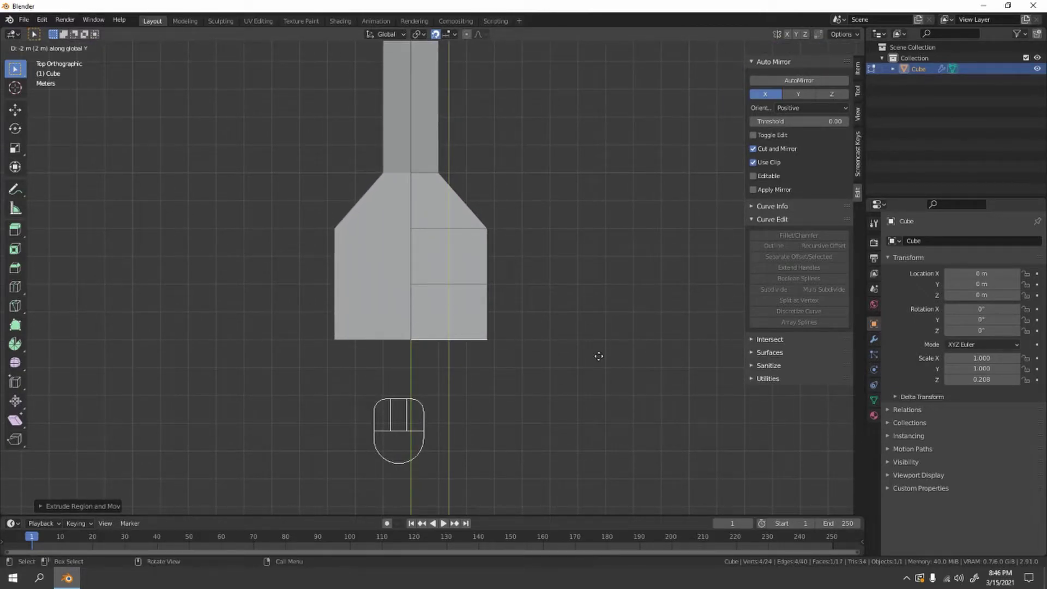
{"action": "left_click", "coordinate": [598, 355]}
{"action": "key", "text": "s"}
{"action": "key", "text": "x"}
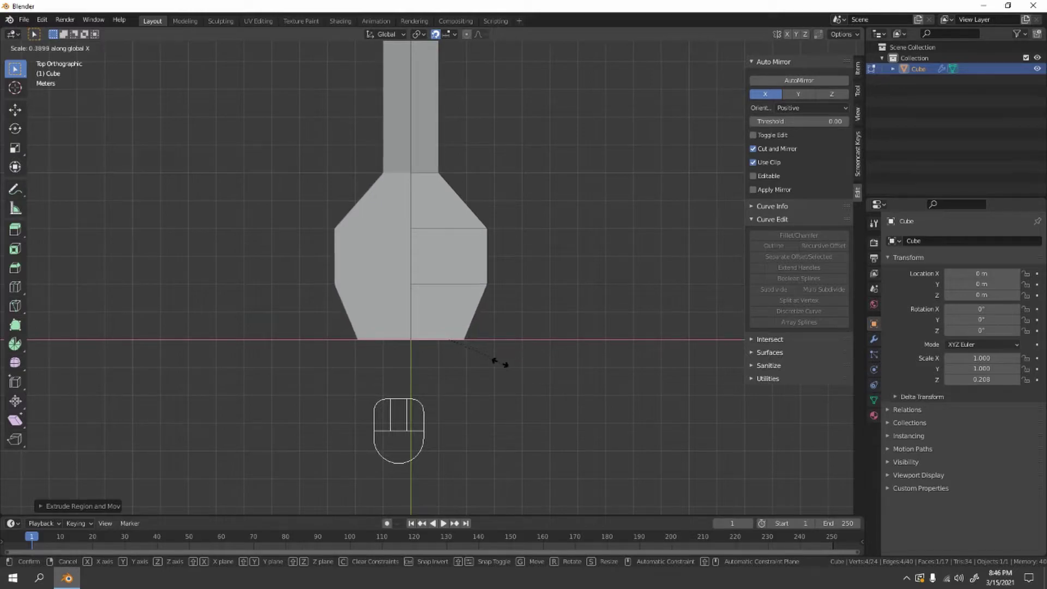
{"action": "left_click", "coordinate": [488, 365]}
- Extrude the narrowed end about 1 m along negative Y and scale it down along X to form a tip
{"action": "middle_click_drag", "start_coordinate": [489, 365], "coordinate": [468, 311], "text": "shift"}
{"action": "key", "text": "e"}
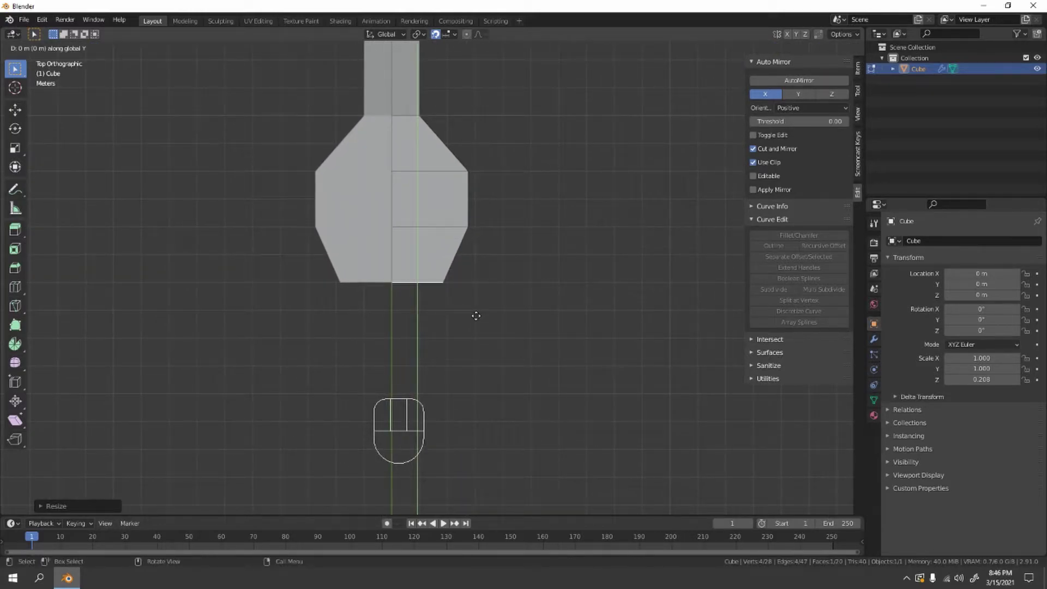
{"action": "right_click", "coordinate": [481, 353]}
{"action": "key", "text": "s"}
{"action": "key", "text": "x"}
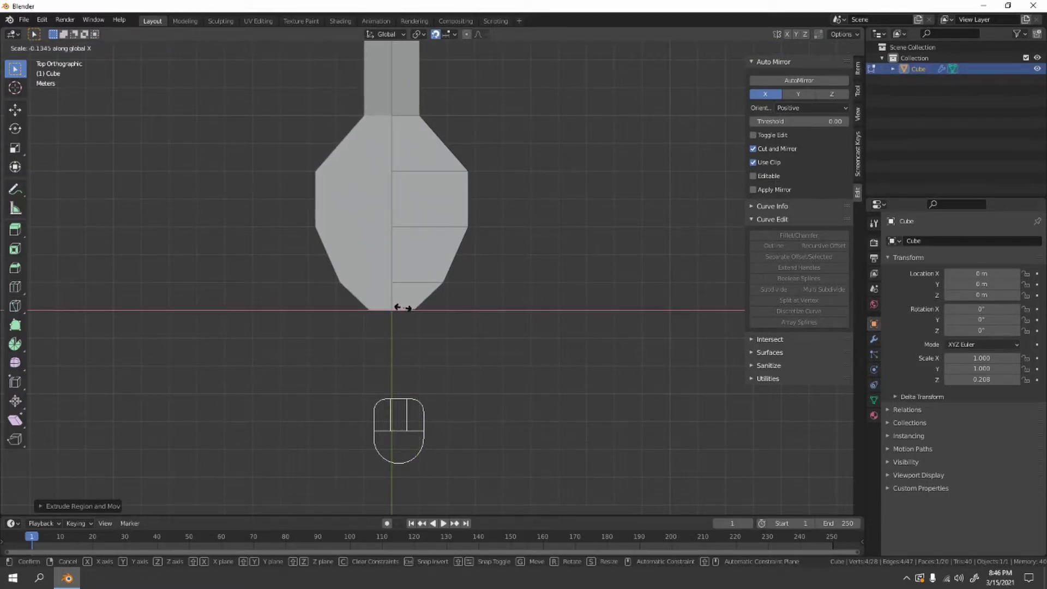
{"action": "left_click", "coordinate": [489, 311]}
- Disable snapping and slightly lower the spoon bowl's edge loop nearest the handle along Z
{"action": "middle_click_drag", "start_coordinate": [489, 311], "coordinate": [340, 180]}
{"action": "middle_click_drag", "start_coordinate": [385, 282], "coordinate": [453, 321]}
{"action": "scroll", "coordinate": [455, 296], "scroll_direction": "up", "scroll_amount": 3}
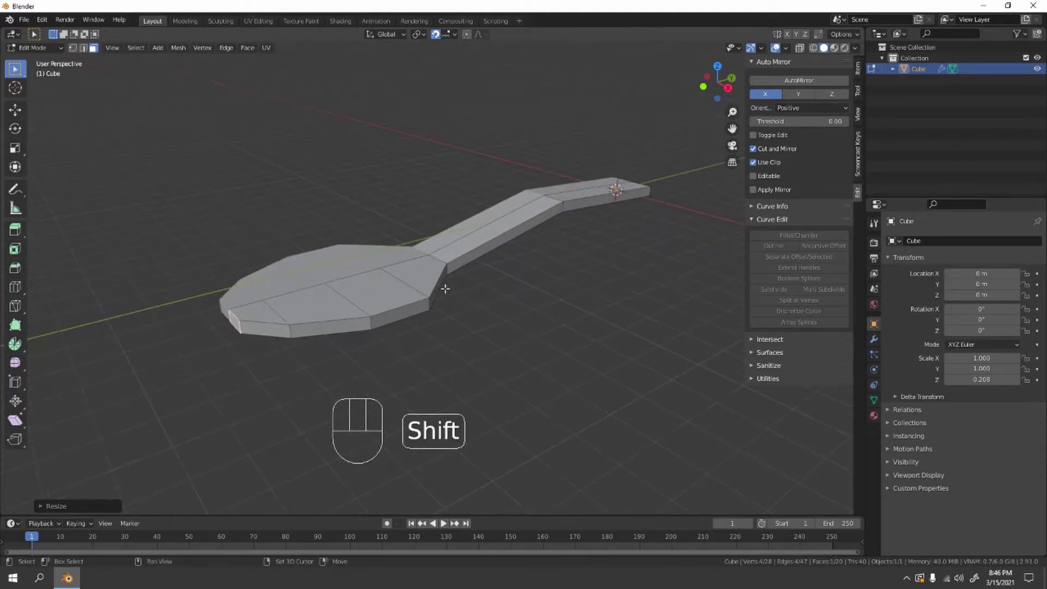
{"action": "key", "text": "3"}
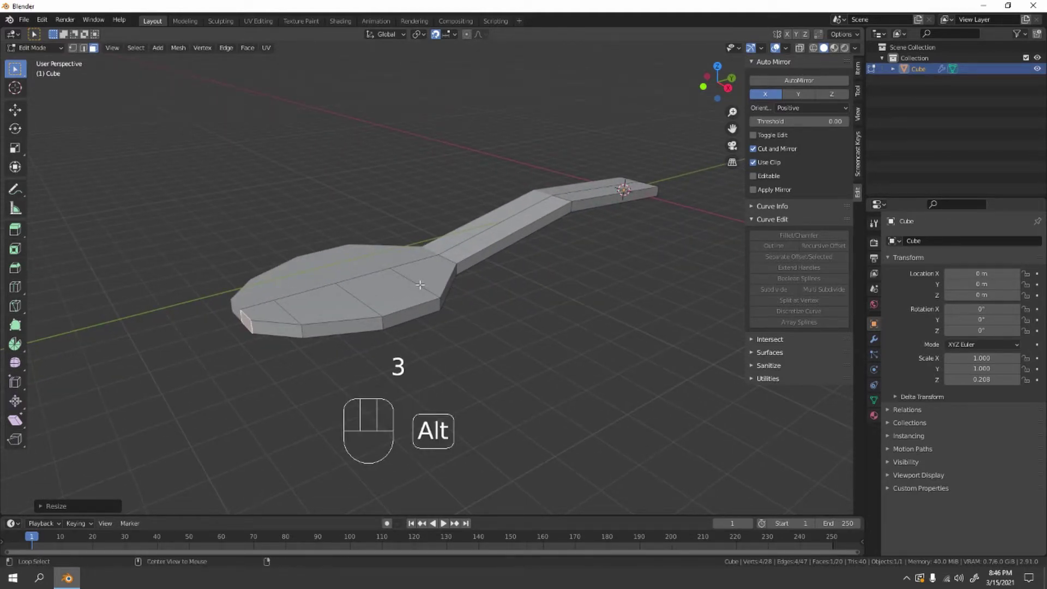
{"action": "left_click", "coordinate": [417, 289], "text": "alt"}
{"action": "key", "text": "2"}
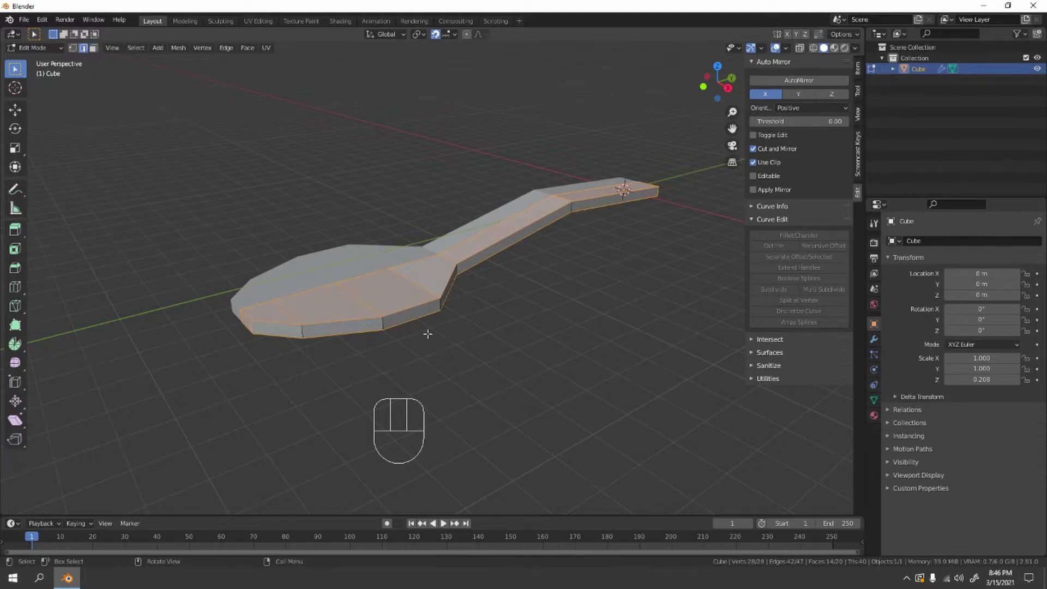
{"action": "left_click", "coordinate": [426, 281], "text": "alt"}
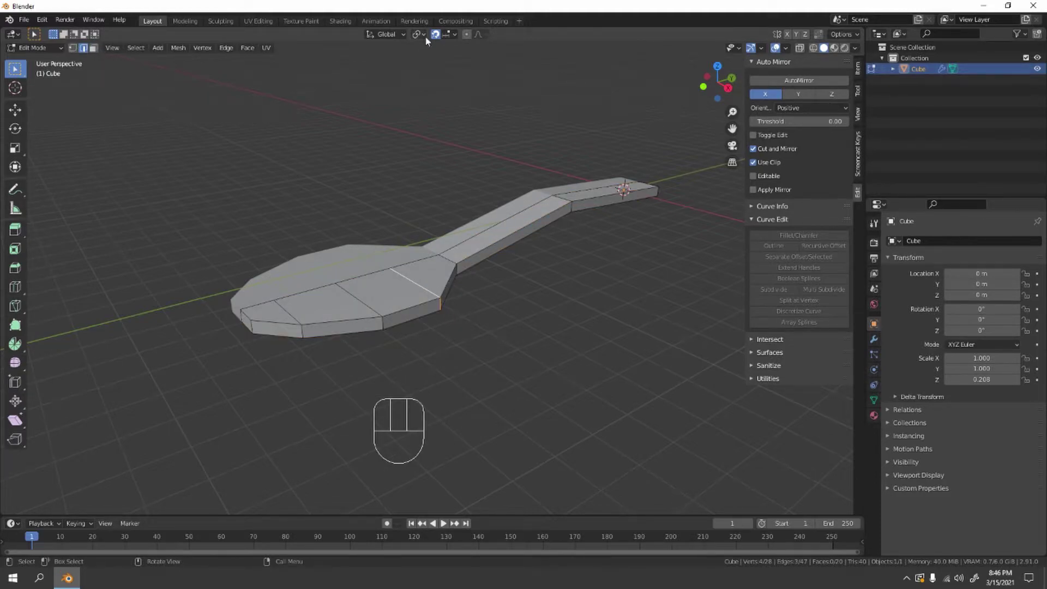
{"action": "middle_click_drag", "start_coordinate": [525, 221], "coordinate": [493, 187]}
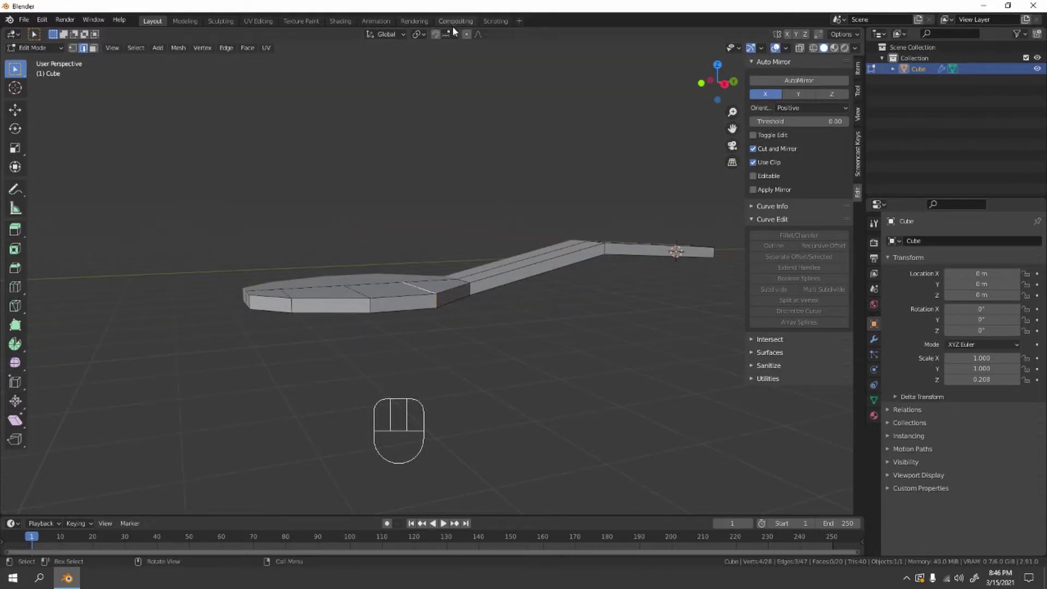
{"action": "middle_click_drag", "start_coordinate": [450, 78], "coordinate": [447, 103], "text": "shift"}
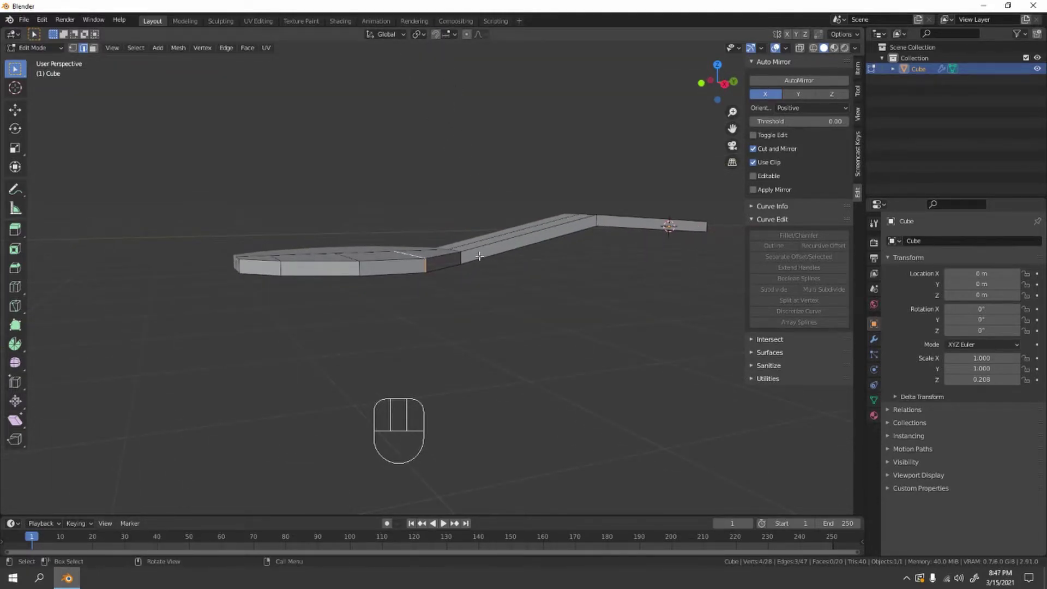
{"action": "scroll", "coordinate": [470, 252], "scroll_direction": "up", "scroll_amount": 3}
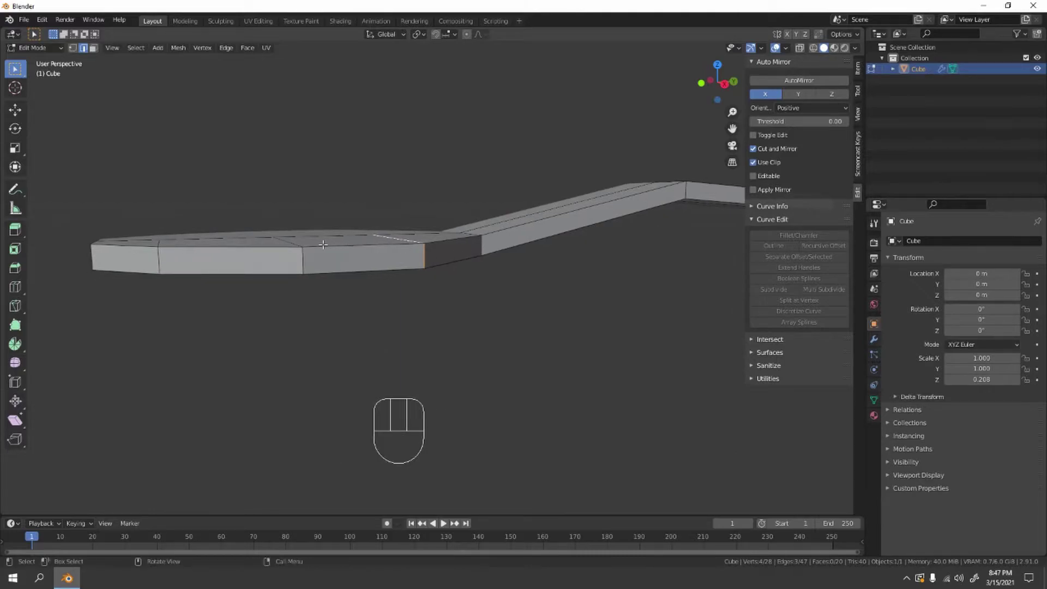
{"action": "key", "text": "g"}
{"action": "key", "text": "z"}
{"action": "left_click", "coordinate": [461, 250]}
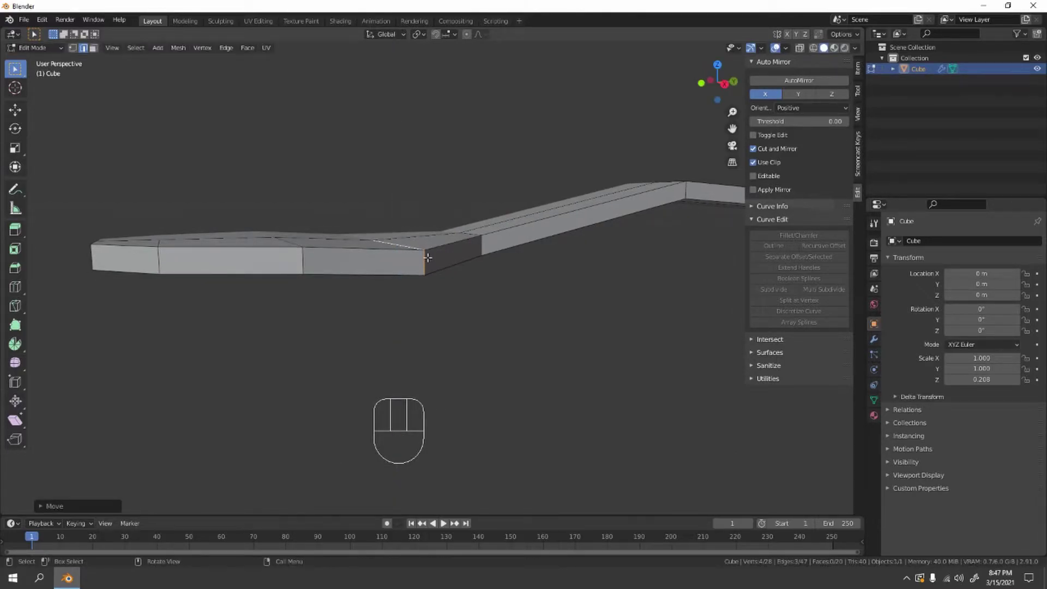
- Lower the bowl's middle edge loop along Z, deeper than the loop nearest the handle
{"action": "left_click", "coordinate": [293, 241], "text": "alt"}
{"action": "key", "text": "g"}
{"action": "key", "text": "z"}
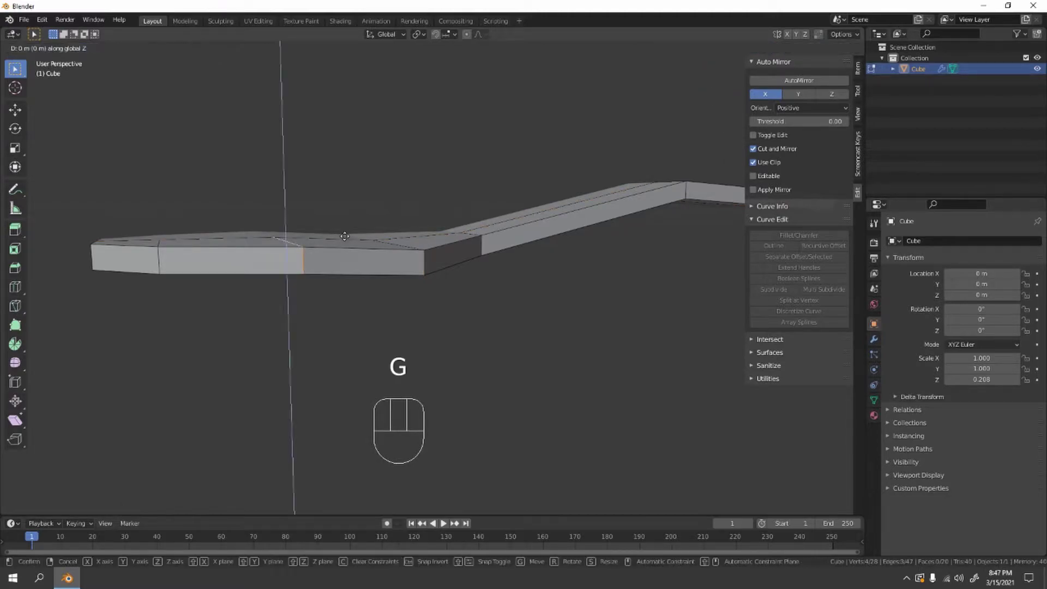
{"action": "left_click", "coordinate": [354, 251]}
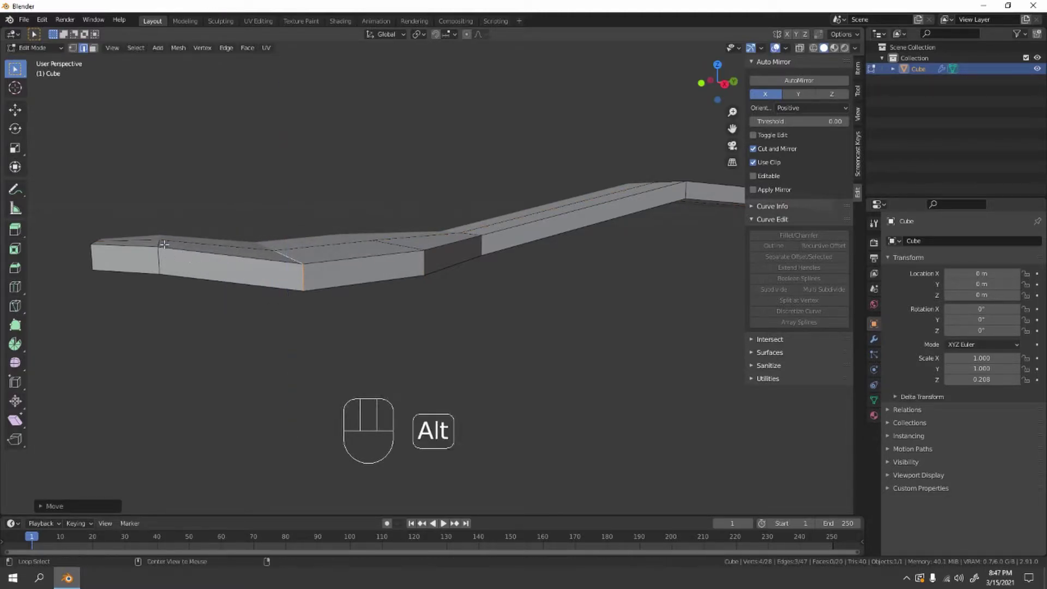
- Select the bowl's edge loop nearest the tip and move it down along Z
{"action": "left_click", "coordinate": [179, 256], "text": "alt"}
{"action": "left_click", "coordinate": [162, 247], "text": "alt"}
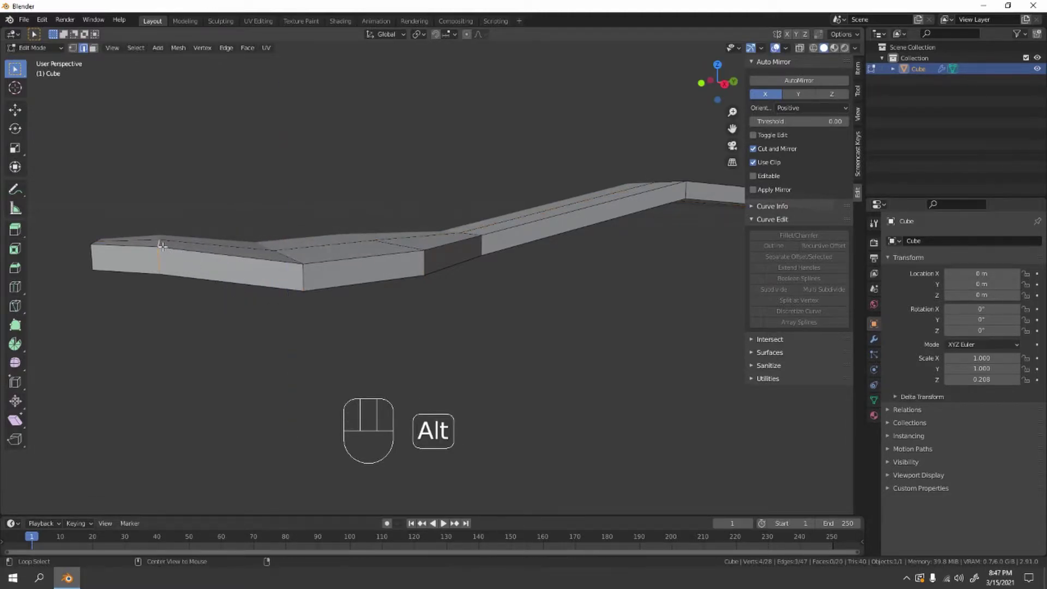
{"action": "key", "text": "g"}
{"action": "key", "text": "z"}
{"action": "left_click", "coordinate": [306, 305]}
- Add one loop cut across the handle section between the middle bend and the bowl
{"action": "middle_click_drag", "start_coordinate": [306, 305], "coordinate": [424, 299]}
{"action": "scroll", "coordinate": [440, 248], "scroll_direction": "up", "scroll_amount": 3}
{"action": "middle_click_drag", "start_coordinate": [440, 248], "coordinate": [455, 307]}
{"action": "scroll", "coordinate": [529, 319], "scroll_direction": "down", "scroll_amount": 5}
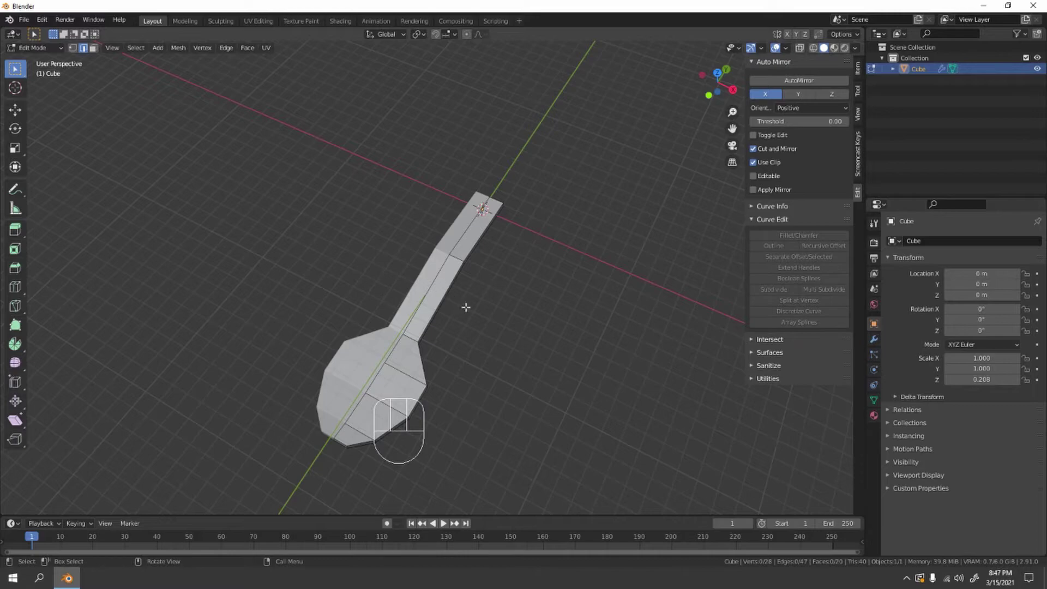
{"action": "key", "text": "ctrl+r"}
{"action": "left_click", "coordinate": [443, 303]}
{"action": "middle_click_drag", "start_coordinate": [513, 355], "coordinate": [454, 286]}
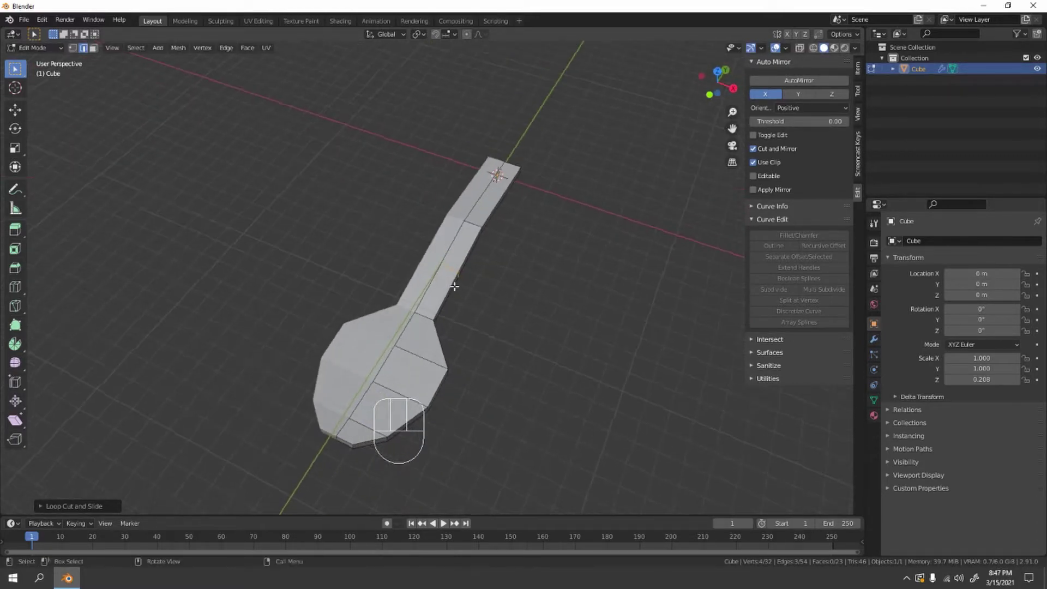
- Add one loop cut across the handle section between its free end and the middle bend
{"action": "scroll", "coordinate": [454, 286], "scroll_direction": "up", "scroll_amount": 3}
{"action": "scroll", "coordinate": [465, 293], "scroll_direction": "down", "scroll_amount": 4}
{"action": "key", "text": "s"}
{"action": "key", "text": "Escape"}
{"action": "scroll", "coordinate": [516, 250], "scroll_direction": "up", "scroll_amount": 3}
{"action": "key", "text": "ctrl+r"}
{"action": "left_click", "coordinate": [501, 210]}
{"action": "left_click", "coordinate": [493, 207]}
{"action": "scroll", "coordinate": [502, 250], "scroll_direction": "up", "scroll_amount": 1}
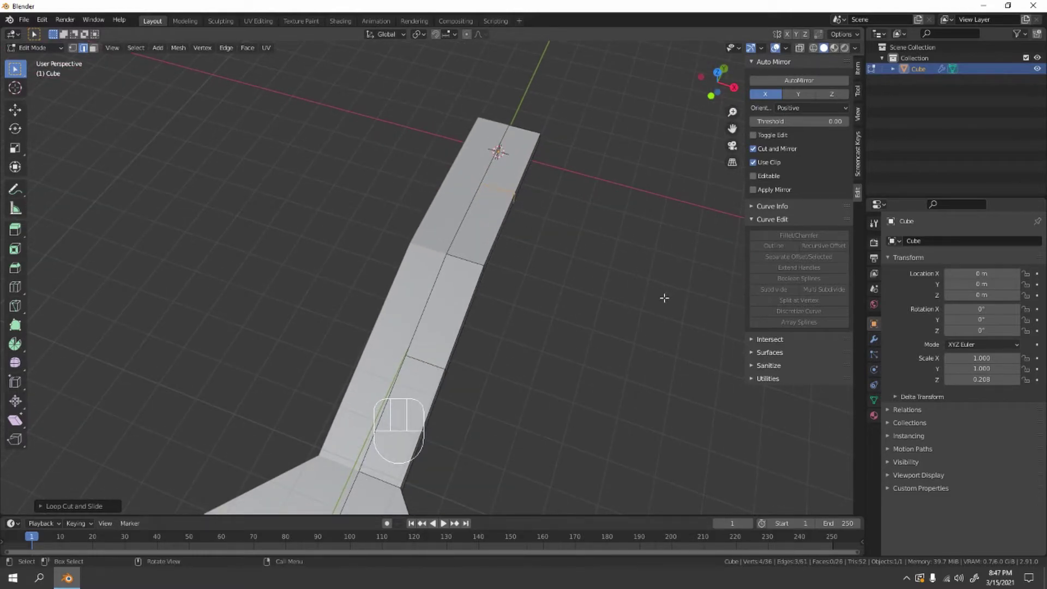
- In top view, narrow the new loop near the handle's free end slightly along X
{"action": "key", "text": "KP_7"}
{"action": "scroll", "coordinate": [664, 297], "scroll_direction": "down", "scroll_amount": 3}
{"action": "scroll", "coordinate": [584, 236], "scroll_direction": "up", "scroll_amount": 3}
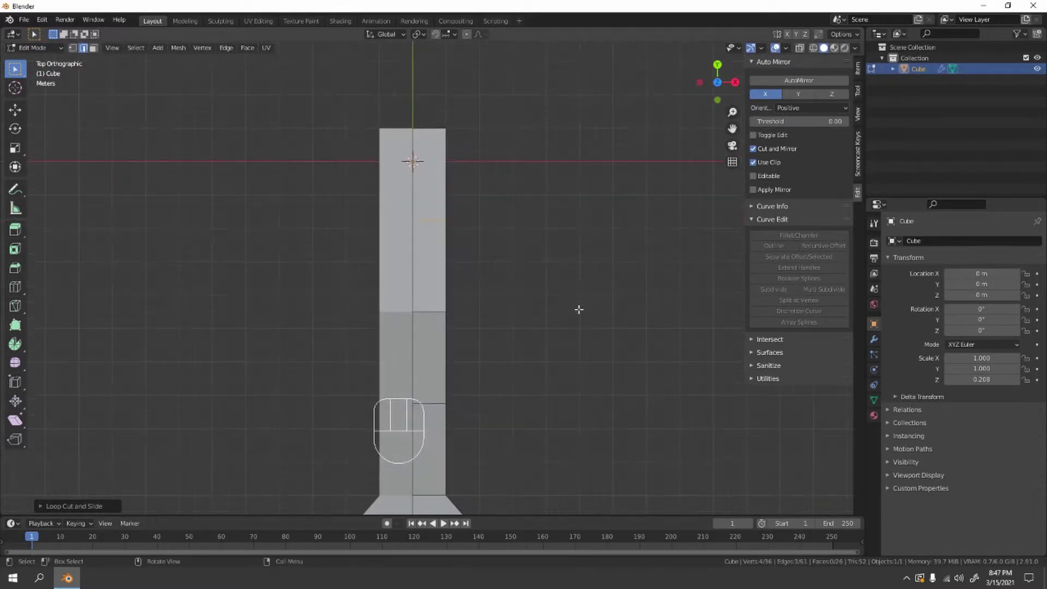
{"action": "key", "text": "s"}
{"action": "key", "text": "x"}
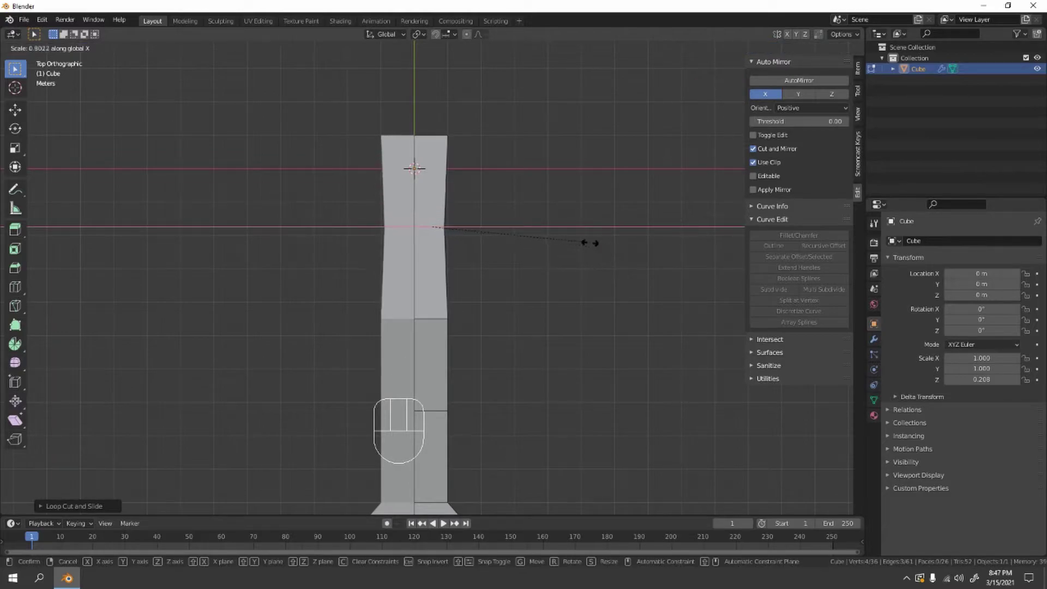
{"action": "left_click", "coordinate": [564, 262]}
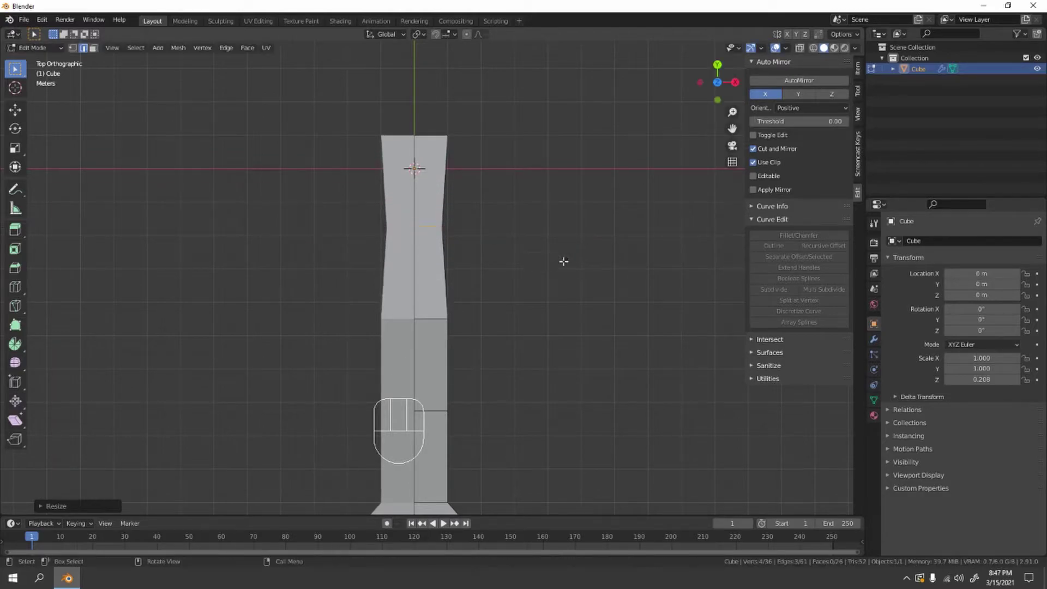
- Select the edge loop at the handle's middle bend and scale it along X, narrower than the loop above it
{"action": "left_click", "coordinate": [430, 321], "text": "alt"}
{"action": "key", "text": "s"}
{"action": "key", "text": "x"}
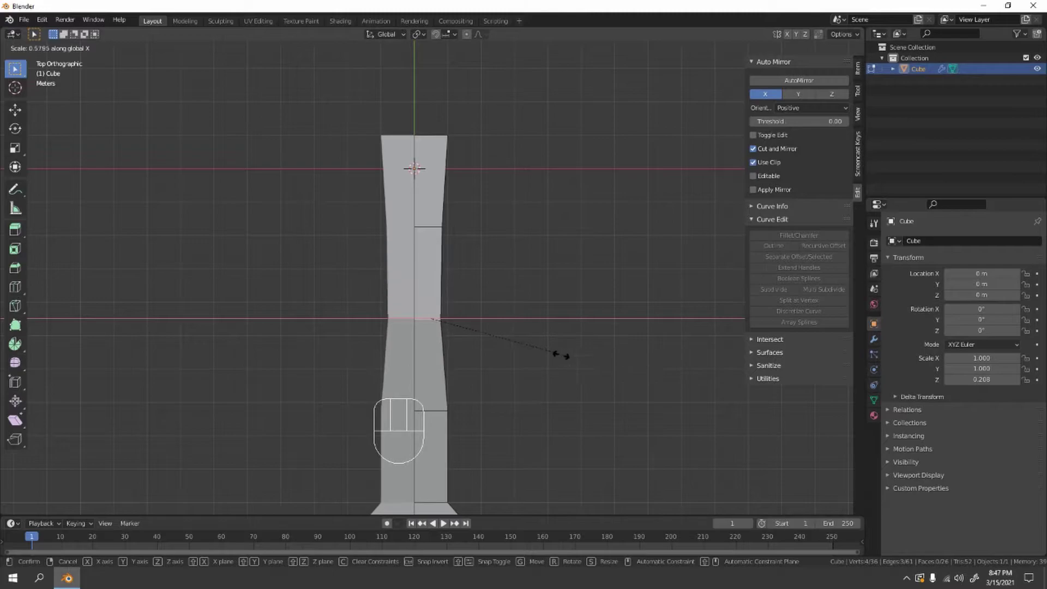
{"action": "left_click", "coordinate": [434, 325]}
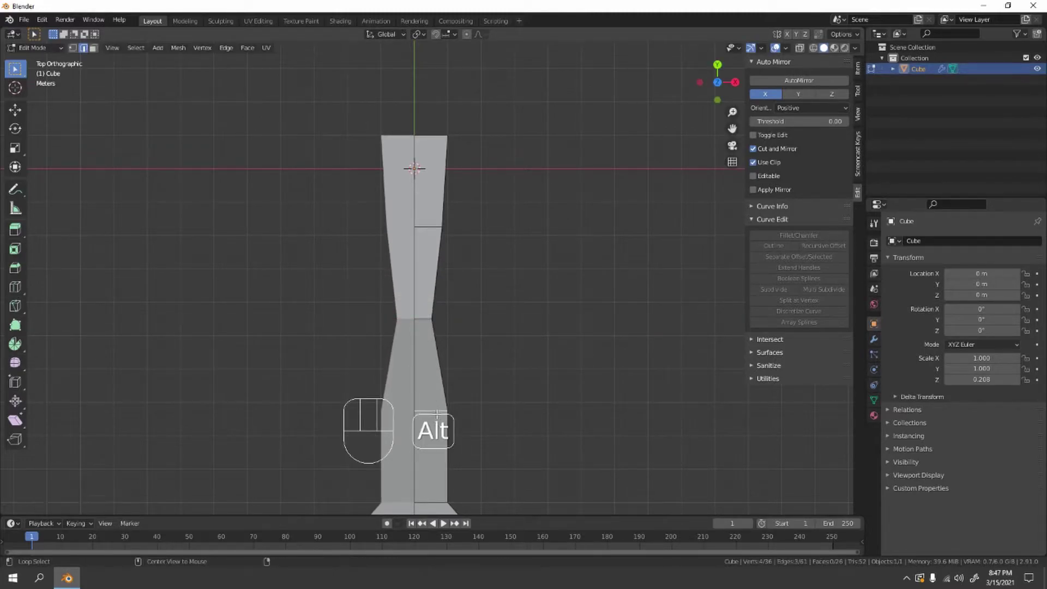
- Scale the handle loop between the middle bend and the bowl along X to make it the handle's narrowest point
{"action": "key", "text": "s"}
{"action": "key", "text": "x"}
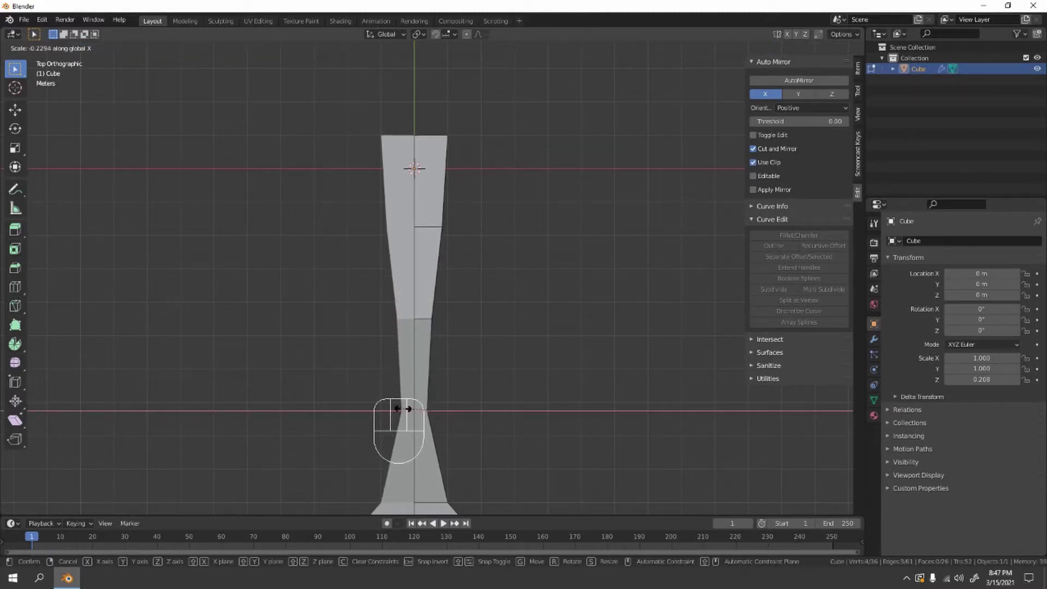
{"action": "left_click", "coordinate": [416, 414]}
{"action": "middle_click_drag", "start_coordinate": [551, 423], "coordinate": [518, 271], "text": "shift"}
{"action": "scroll", "coordinate": [478, 348], "scroll_direction": "up", "scroll_amount": 2}
{"action": "middle_click_drag", "start_coordinate": [479, 348], "coordinate": [470, 306]}
{"action": "scroll", "coordinate": [422, 328], "scroll_direction": "down", "scroll_amount": 5}
{"action": "scroll", "coordinate": [464, 258], "scroll_direction": "up", "scroll_amount": 4}
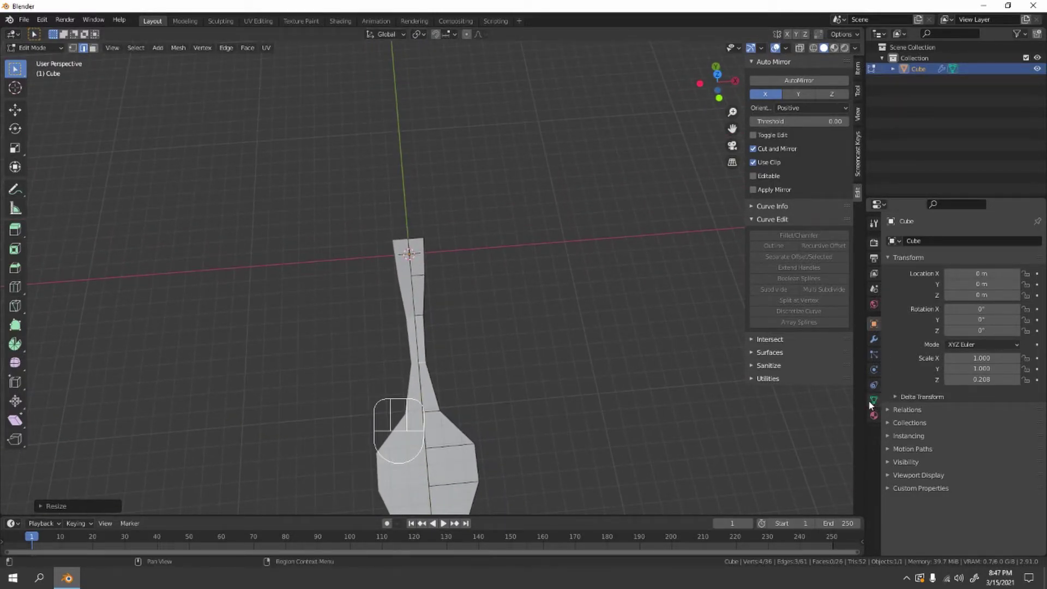
- Add a Subdivision Surface modifier to the spoon with viewport levels set to 3 and preview it in Object Mode
{"action": "left_click", "coordinate": [528, 282]}
{"action": "left_click", "coordinate": [874, 339]}
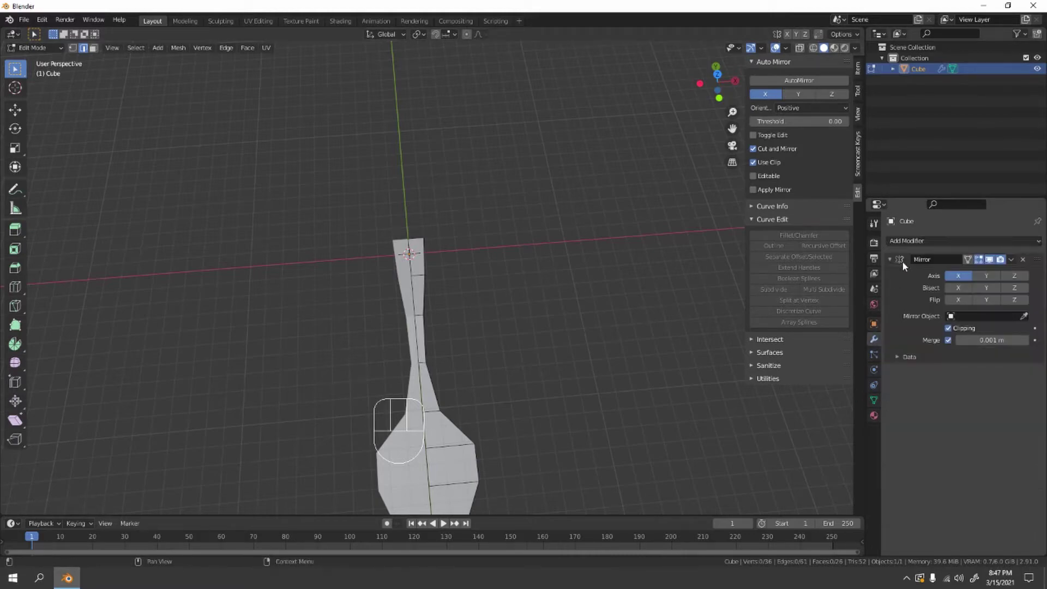
{"action": "left_click", "coordinate": [959, 243]}
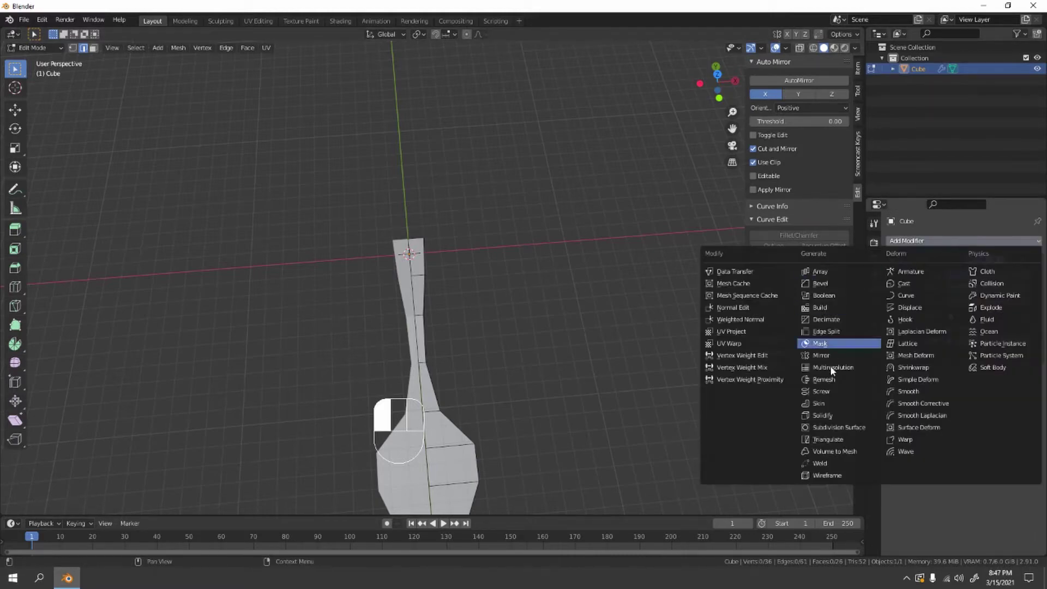
{"action": "left_click", "coordinate": [851, 430]}
{"action": "middle_click_drag", "start_coordinate": [535, 390], "coordinate": [462, 378]}
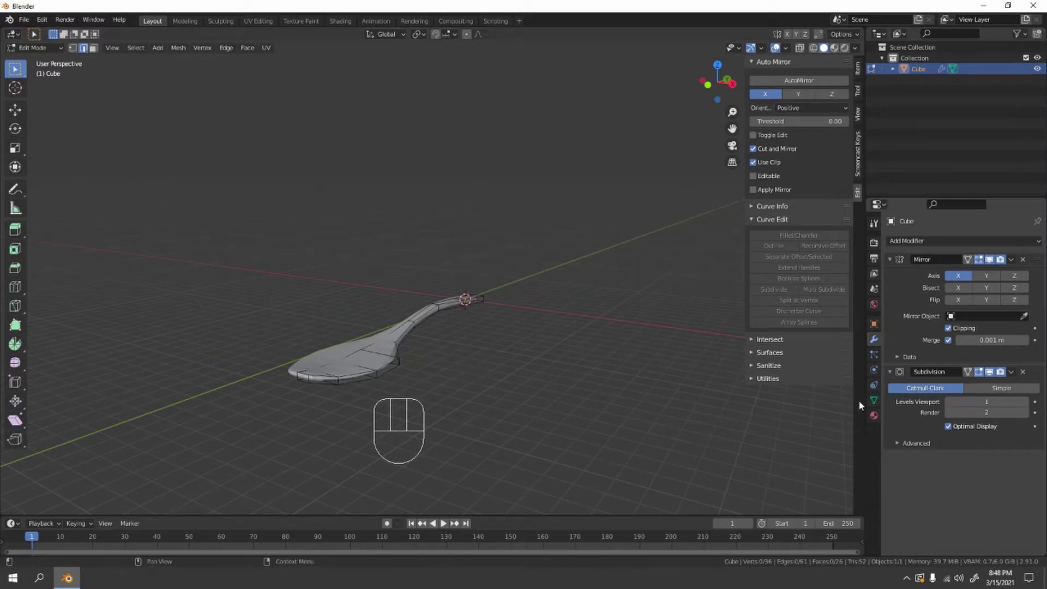
{"action": "left_click", "coordinate": [1028, 403]}
{"action": "left_click", "coordinate": [1027, 402]}
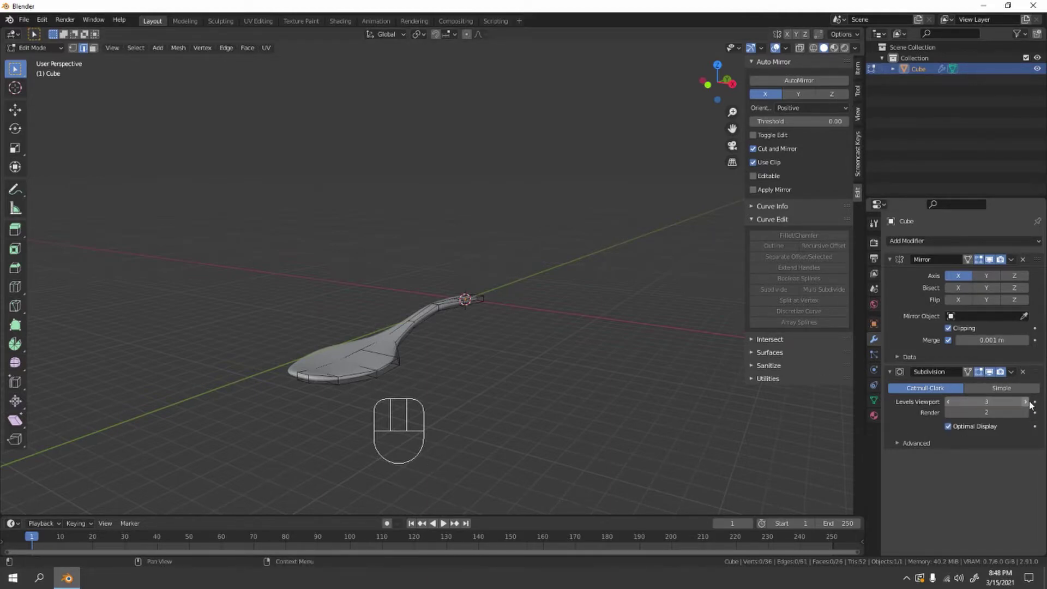
{"action": "left_click", "coordinate": [1030, 403]}
{"action": "left_click", "coordinate": [948, 402]}
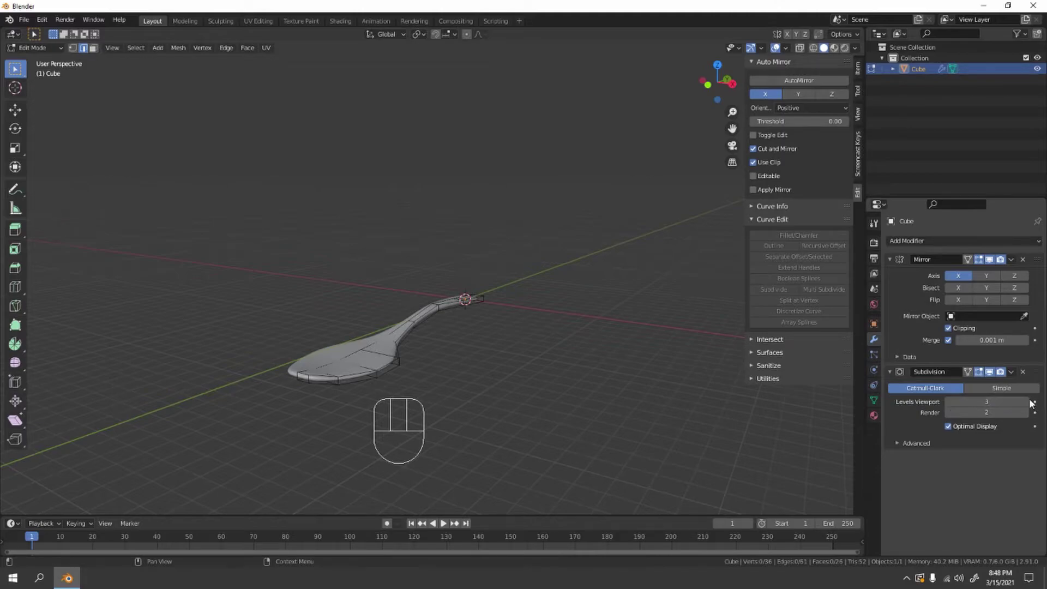
{"action": "middle_click_drag", "start_coordinate": [338, 306], "coordinate": [278, 302]}
{"action": "key", "text": "Tab"}
{"action": "middle_click_drag", "start_coordinate": [439, 347], "coordinate": [443, 271]}
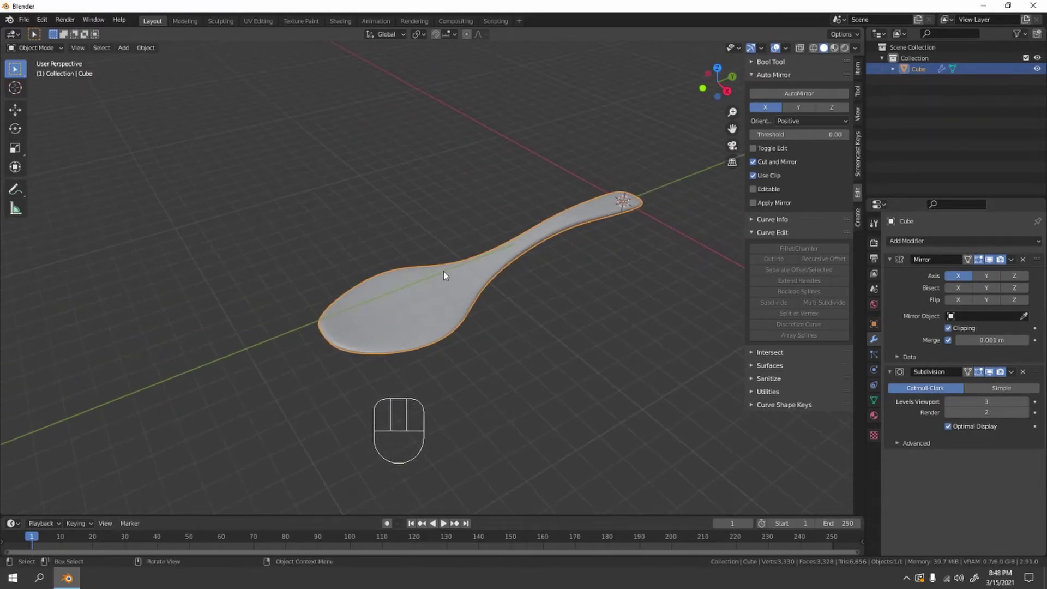
- Select the four upper faces of the bowl half and inset them about 0.117 m with Boundary turned off
{"action": "key", "text": "Tab"}
{"action": "middle_click_drag", "start_coordinate": [427, 333], "coordinate": [462, 314]}
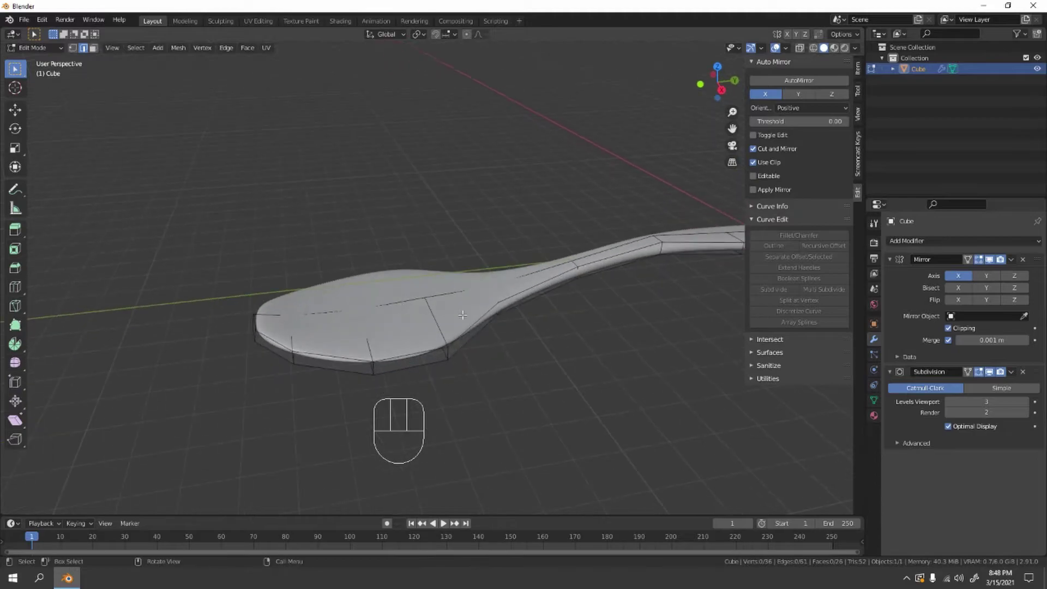
{"action": "left_click", "coordinate": [462, 315], "text": "shift"}
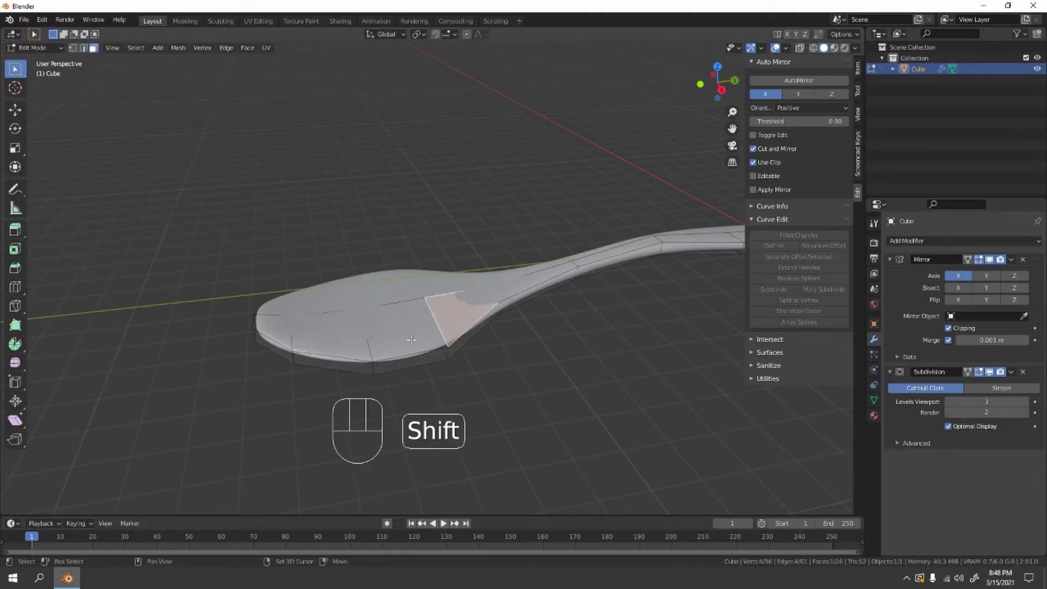
{"action": "left_click", "coordinate": [403, 322], "text": "shift"}
{"action": "left_click", "coordinate": [333, 338], "text": "shift"}
{"action": "left_click", "coordinate": [274, 328], "text": "shift"}
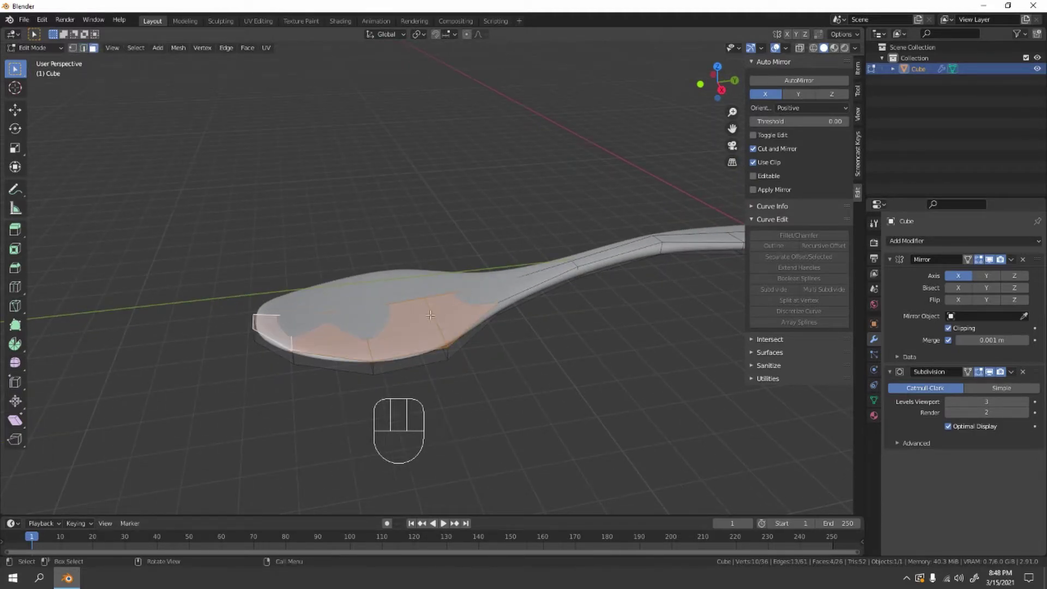
{"action": "middle_click_drag", "start_coordinate": [457, 306], "coordinate": [476, 328]}
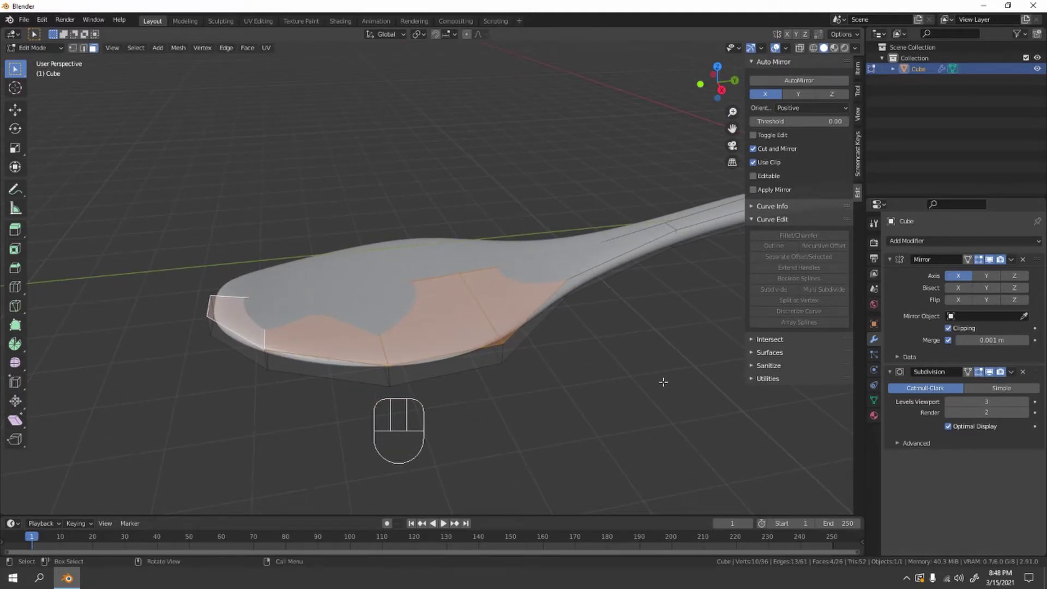
{"action": "key", "text": "i"}
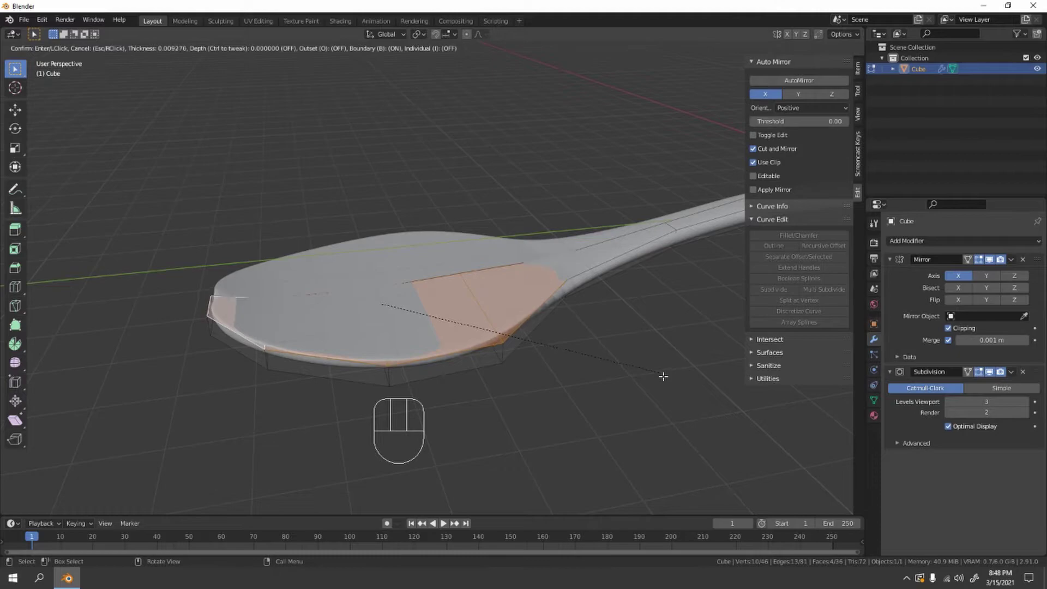
{"action": "left_click", "coordinate": [659, 373]}
{"action": "middle_click_drag", "start_coordinate": [491, 421], "coordinate": [453, 351]}
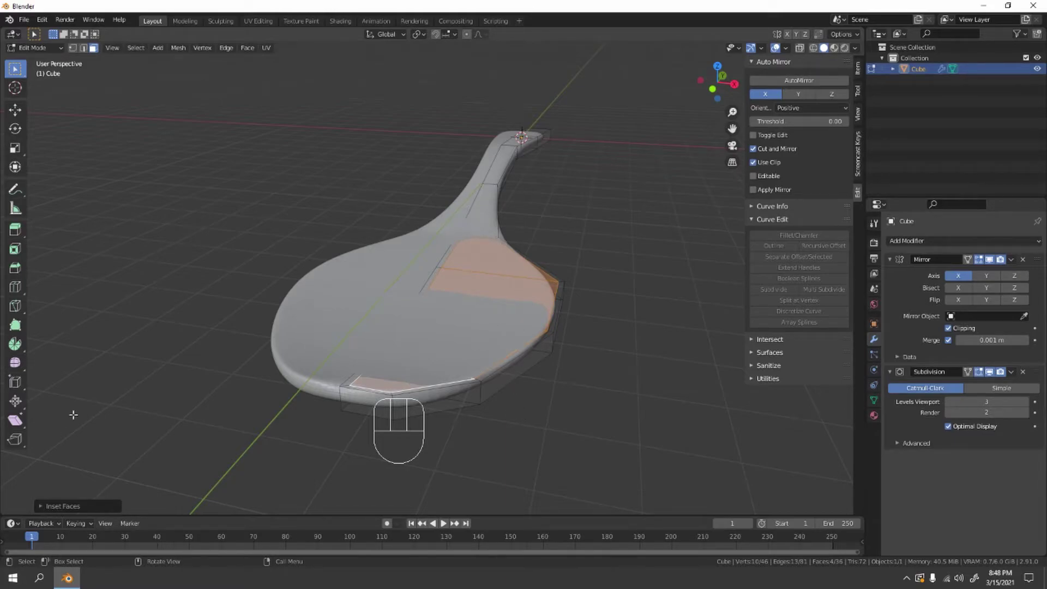
{"action": "left_click", "coordinate": [42, 506]}
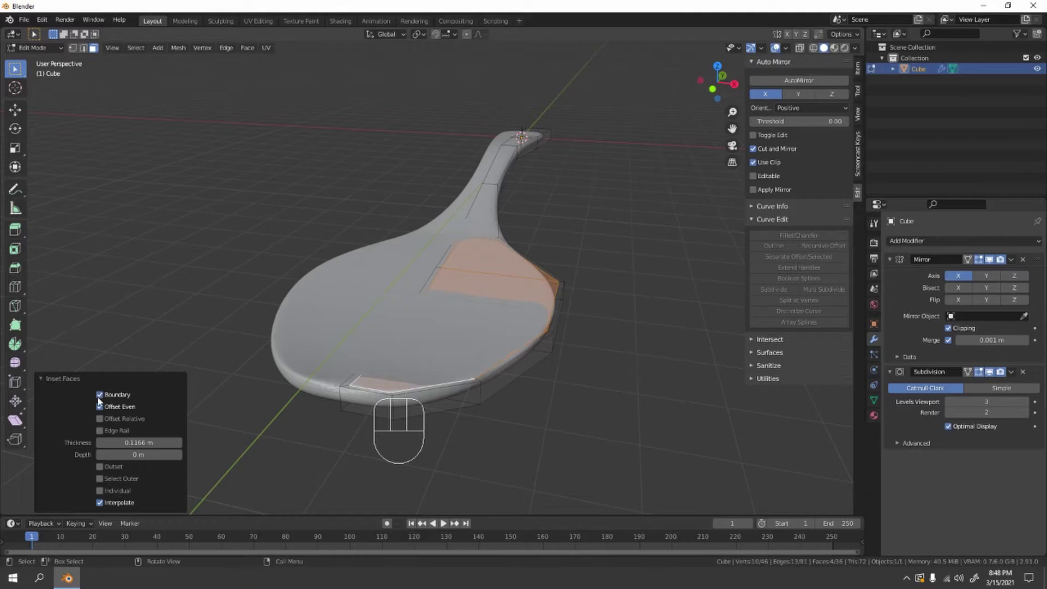
{"action": "middle_click_drag", "start_coordinate": [634, 332], "coordinate": [589, 343]}
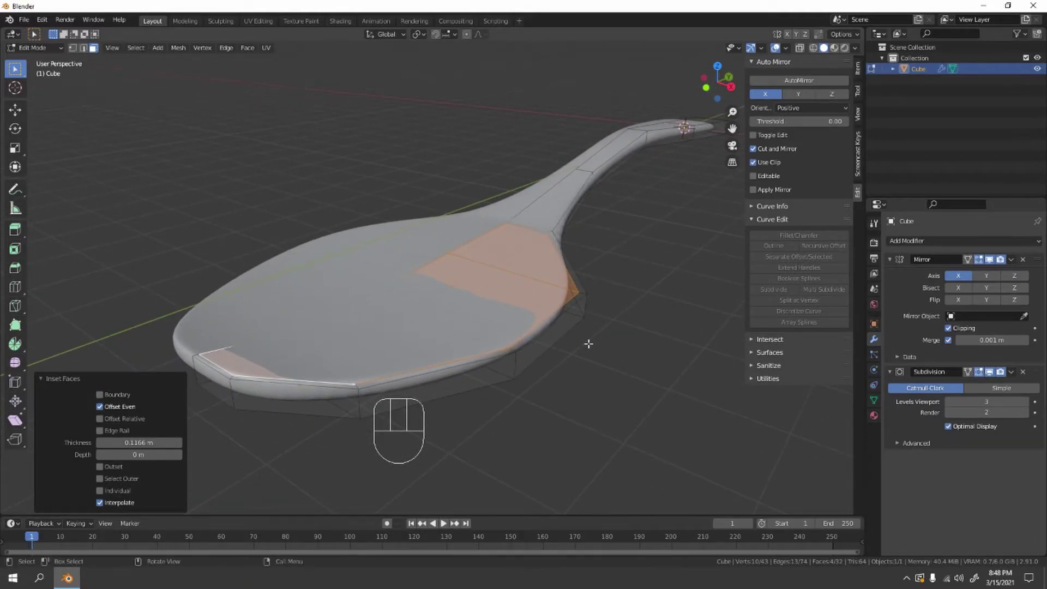
{"action": "key", "text": "e"}
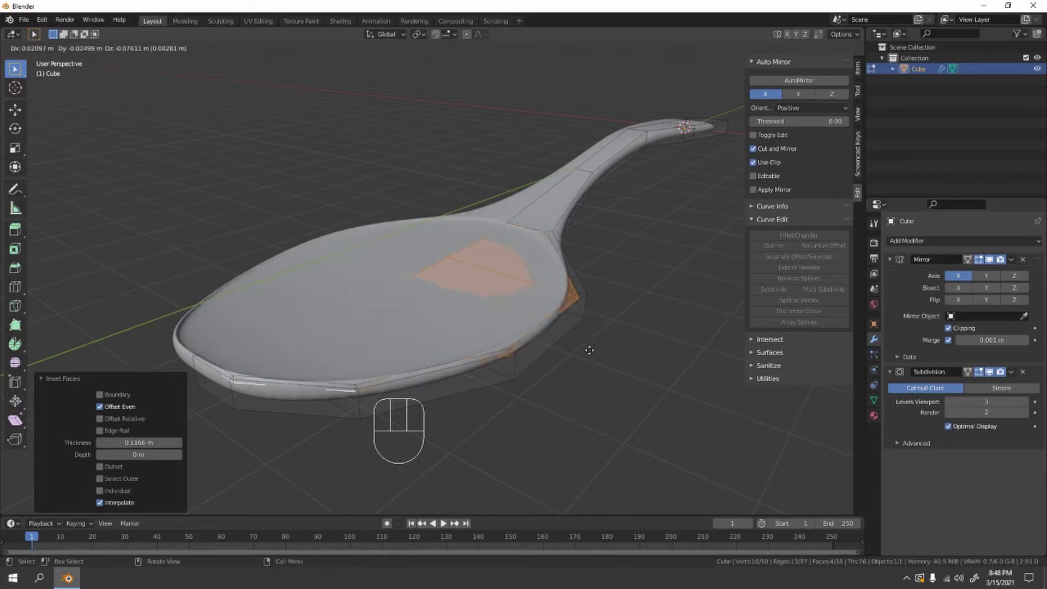
{"action": "left_click", "coordinate": [588, 349]}
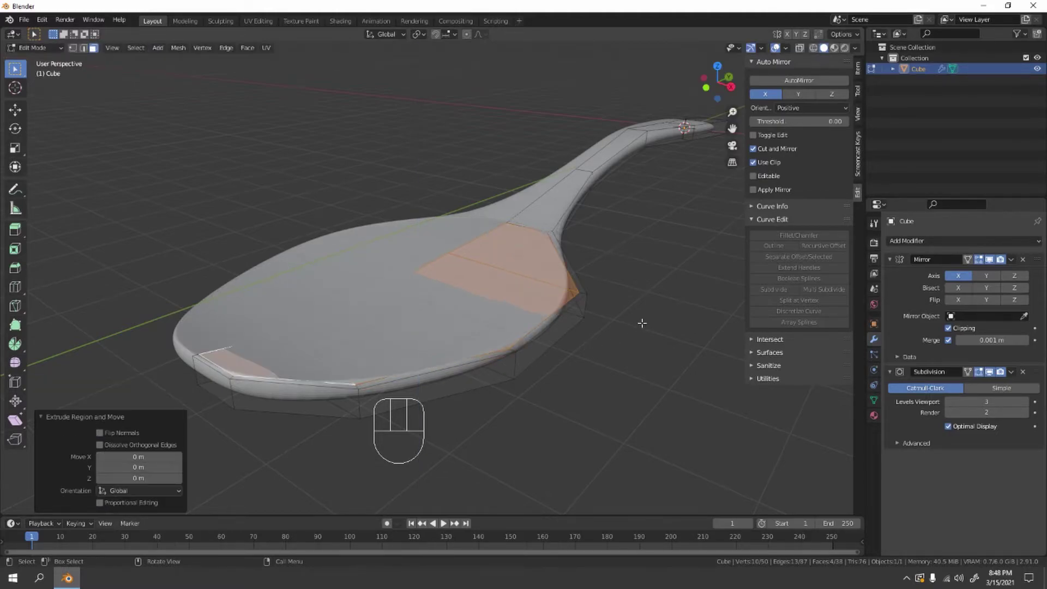
{"action": "key", "text": "ctrl+z"}
- Move the inset bowl faces down about 0.39 m along local Z to hollow the bowl
{"action": "key", "text": "g"}
{"action": "key", "text": "z"}
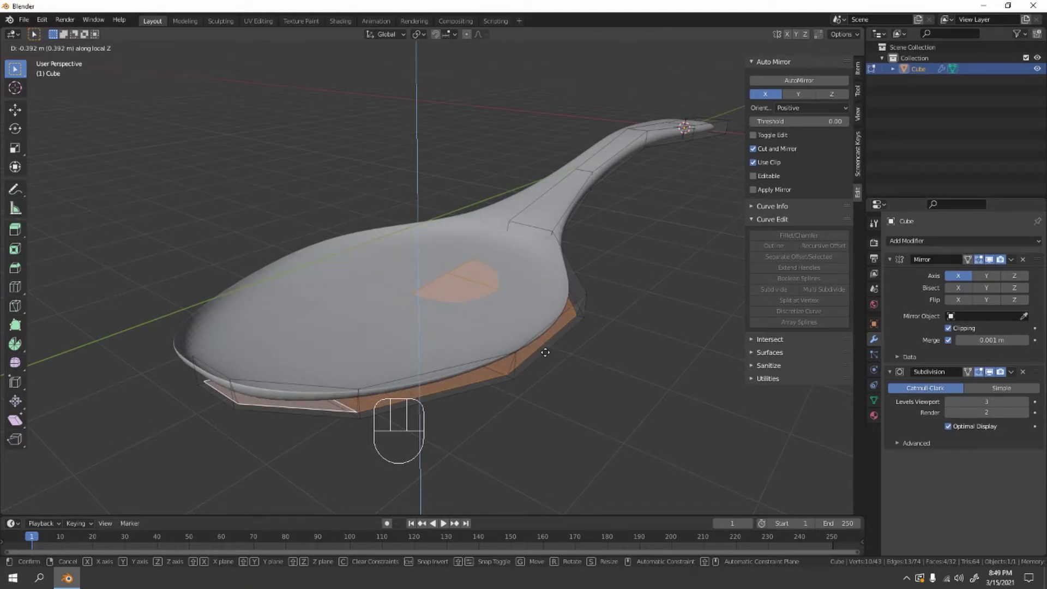
{"action": "left_click", "coordinate": [545, 352]}
{"action": "middle_click_drag", "start_coordinate": [546, 353], "coordinate": [494, 301]}
- Examine the hollowed bowl and its rim from several angles in Object Mode and Edit Mode
{"action": "key", "text": "Tab"}
{"action": "scroll", "coordinate": [508, 312], "scroll_direction": "up", "scroll_amount": 2}
{"action": "scroll", "coordinate": [431, 291], "scroll_direction": "down", "scroll_amount": 2}
{"action": "key", "text": "Tab"}
{"action": "key", "text": "Tab"}
{"action": "scroll", "coordinate": [460, 309], "scroll_direction": "up", "scroll_amount": 3}
{"action": "key", "text": "Tab"}
{"action": "middle_click_drag", "start_coordinate": [428, 281], "coordinate": [535, 317]}
{"action": "middle_click_drag", "start_coordinate": [713, 367], "coordinate": [554, 353]}
{"action": "scroll", "coordinate": [600, 358], "scroll_direction": "up", "scroll_amount": 3}
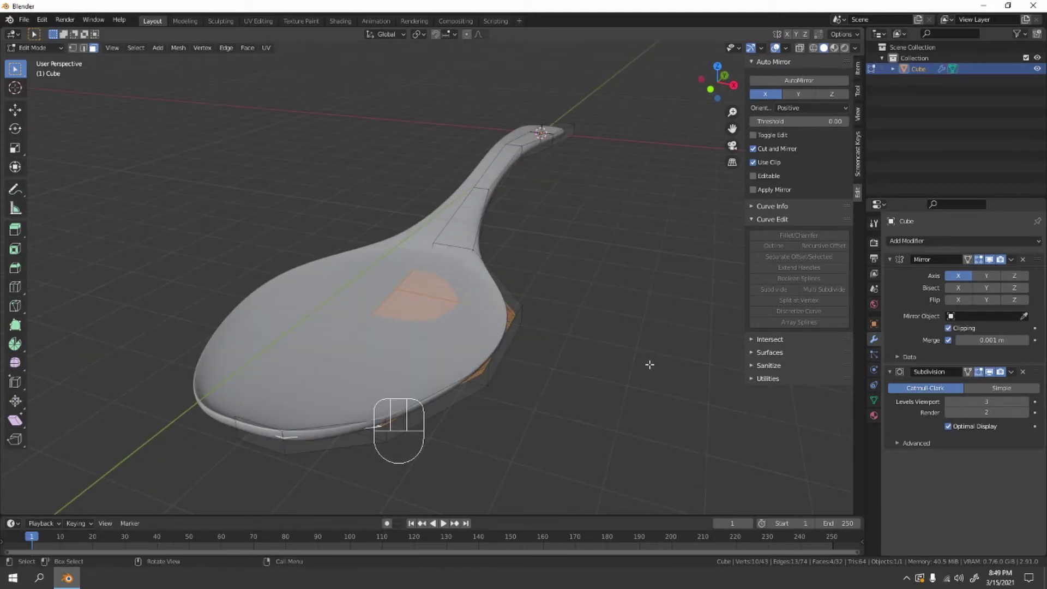
- Inset the lowered bowl faces once more with Boundary off and check the underside in Object Mode
{"action": "key", "text": "i"}
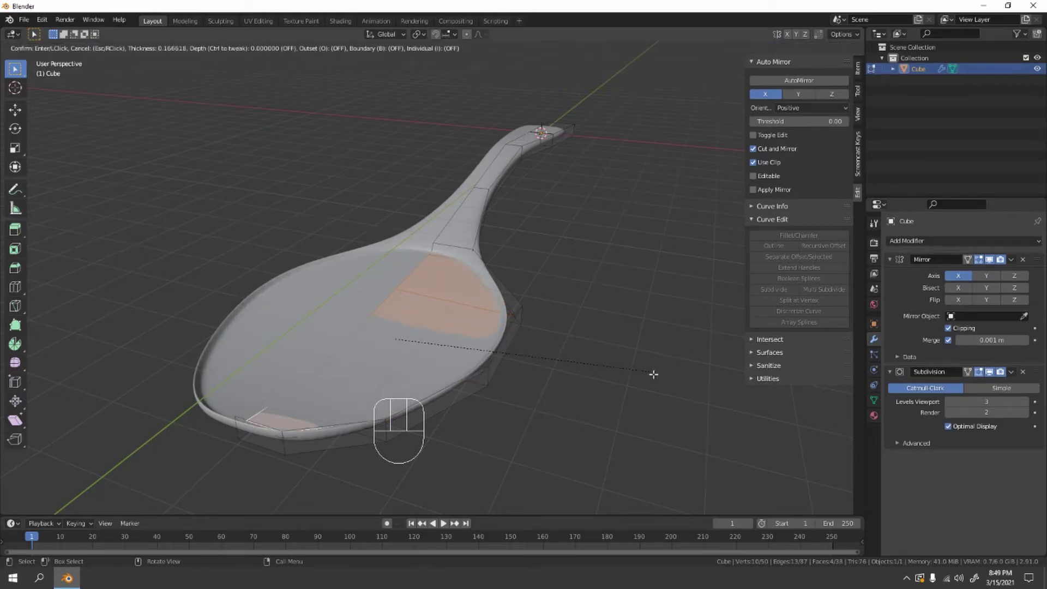
{"action": "left_click", "coordinate": [633, 330]}
{"action": "key", "text": "Tab"}
{"action": "middle_click_drag", "start_coordinate": [633, 330], "coordinate": [552, 304]}
{"action": "scroll", "coordinate": [345, 356], "scroll_direction": "down", "scroll_amount": 3}
{"action": "middle_click_drag", "start_coordinate": [346, 355], "coordinate": [359, 308]}
{"action": "scroll", "coordinate": [359, 308], "scroll_direction": "up", "scroll_amount": 2}
- Switch to edge selection, pick an edge on the bowl's underside and lower it along Z
{"action": "key", "text": "Tab"}
{"action": "left_click", "coordinate": [473, 297]}
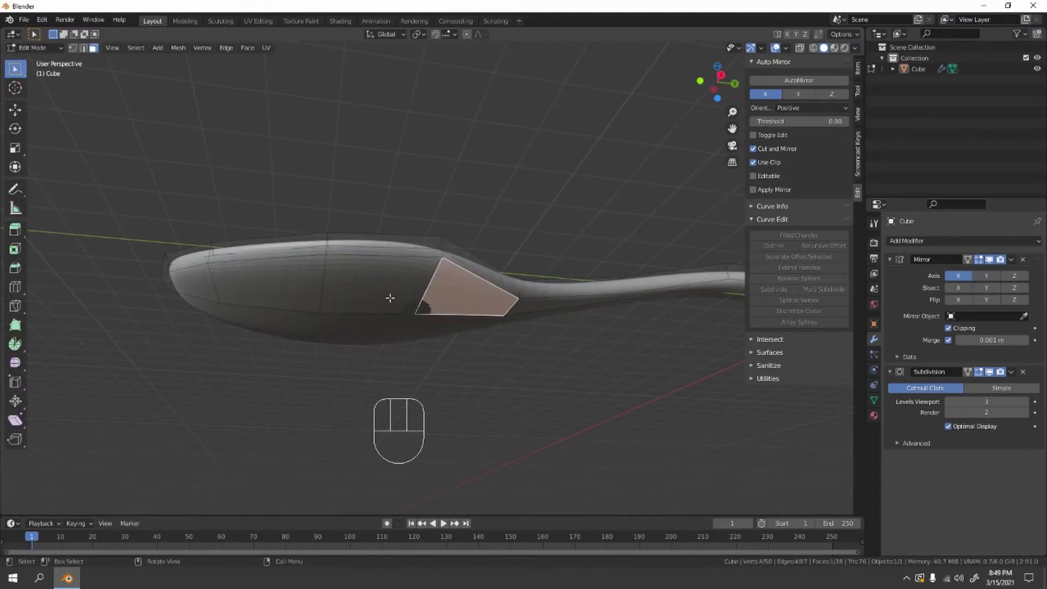
{"action": "left_click", "coordinate": [394, 302], "text": "shift"}
{"action": "left_click", "coordinate": [292, 285], "text": "shift"}
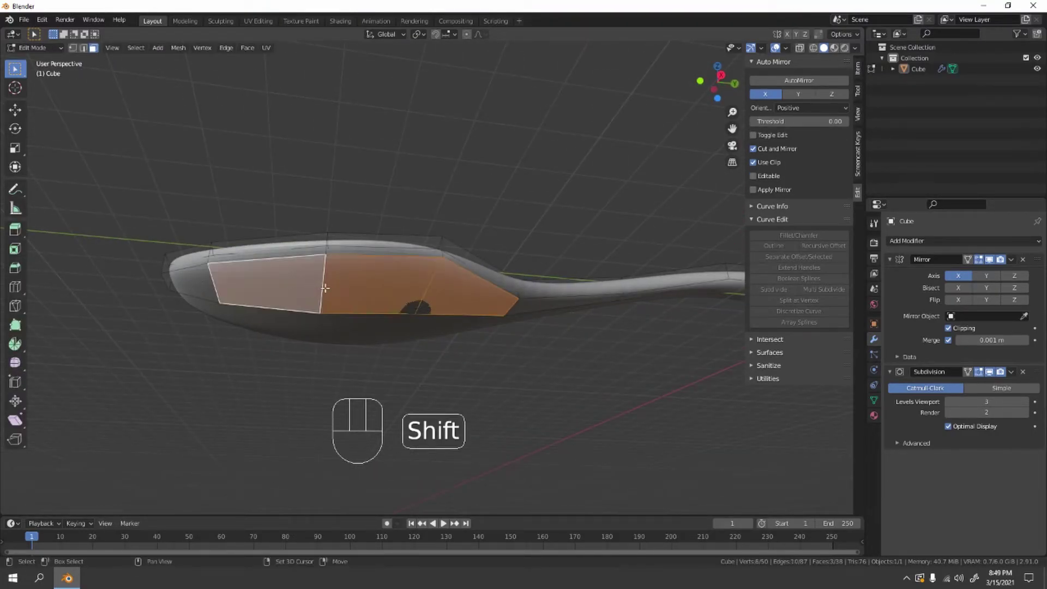
{"action": "key", "text": "2"}
{"action": "left_click", "coordinate": [334, 290]}
{"action": "middle_click_drag", "start_coordinate": [334, 291], "coordinate": [423, 292]}
{"action": "key", "text": "g"}
{"action": "key", "text": "z"}
{"action": "left_click", "coordinate": [414, 380]}
- Adjust the edges of the bowl's underside further along Z to round out the bottom
{"action": "key", "text": "g"}
{"action": "key", "text": "z"}
{"action": "left_click", "coordinate": [456, 346]}
{"action": "key", "text": "g"}
{"action": "key", "text": "z"}
{"action": "left_click", "coordinate": [477, 343]}
{"action": "middle_click_drag", "start_coordinate": [477, 344], "coordinate": [456, 303]}
{"action": "key", "text": "g"}
{"action": "key", "text": "z"}
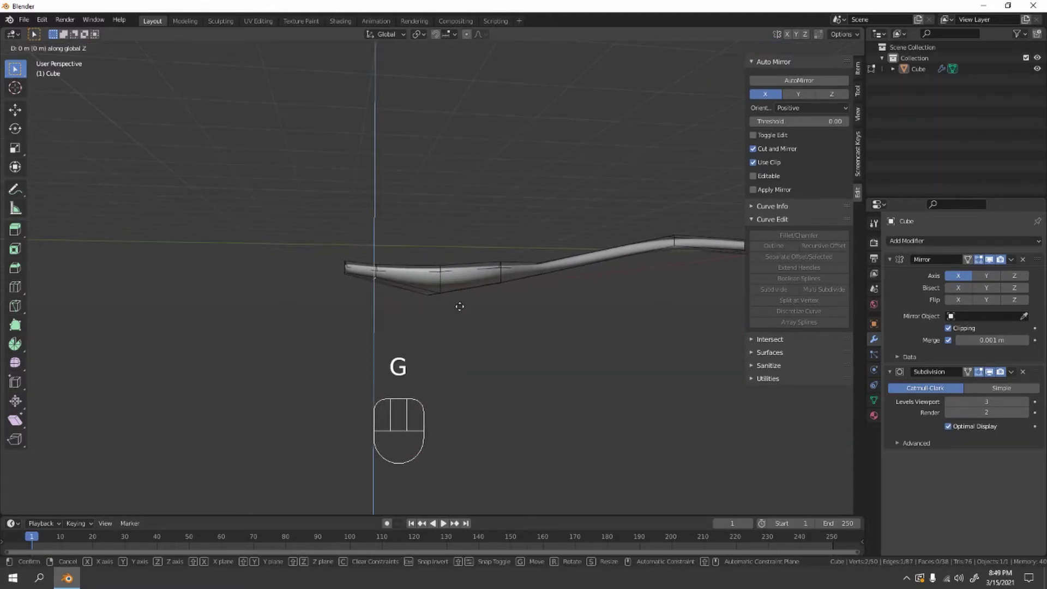
{"action": "left_click", "coordinate": [458, 312]}
- Examine the reshaped spoon in Object Mode from the side and from above
{"action": "mouse_move", "coordinate": [535, 322]}
{"action": "middle_mouse_down"}
{"action": "mouse_move", "coordinate": [540, 393]}
{"action": "mouse_move", "coordinate": [506, 289]}
{"action": "mouse_move", "coordinate": [648, 301]}
{"action": "mouse_move", "coordinate": [633, 260]}
{"action": "mouse_move", "coordinate": [435, 283]}
{"action": "mouse_move", "coordinate": [435, 330]}
{"action": "mouse_move", "coordinate": [528, 331]}
{"action": "middle_mouse_up"}
{"action": "key", "text": "Tab"}
{"action": "middle_click_drag", "start_coordinate": [497, 278], "coordinate": [490, 331]}
{"action": "scroll", "coordinate": [485, 328], "scroll_direction": "down", "scroll_amount": 2}
{"action": "scroll", "coordinate": [480, 323], "scroll_direction": "up", "scroll_amount": 4}
{"action": "key", "text": "Tab"}
{"action": "key", "text": "Tab"}
{"action": "middle_click_drag", "start_coordinate": [568, 304], "coordinate": [458, 304]}
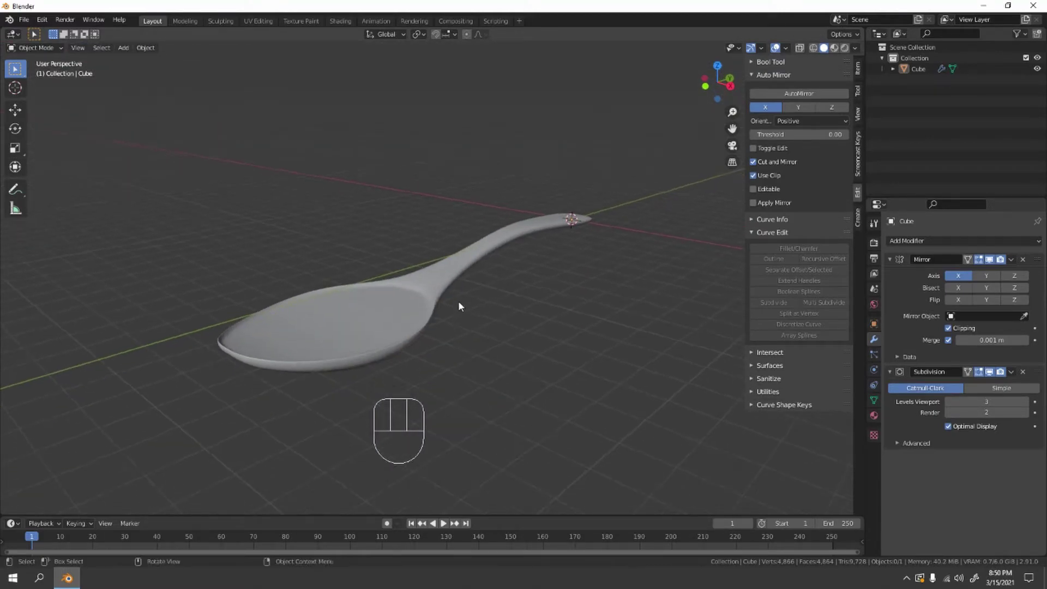
- Select the spoon object and apply Shade Smooth to it
{"action": "left_click", "coordinate": [436, 287]}
{"action": "scroll", "coordinate": [441, 289], "scroll_direction": "up", "scroll_amount": 3}
{"action": "middle_click_drag", "start_coordinate": [431, 299], "coordinate": [431, 280], "text": "shift"}
{"action": "right_click", "coordinate": [431, 283]}
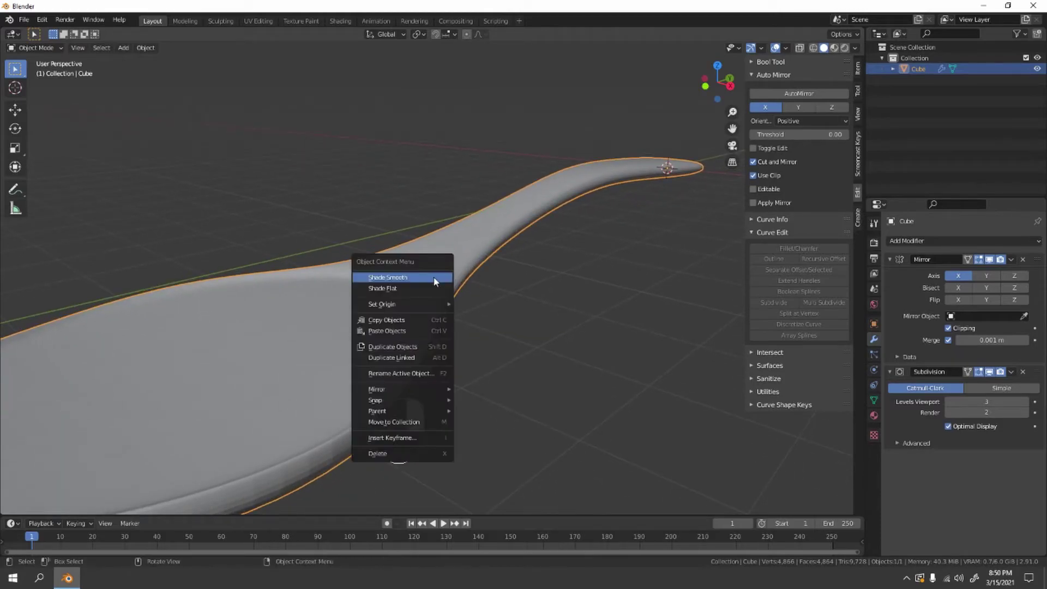
{"action": "left_click", "coordinate": [435, 280]}
{"action": "scroll", "coordinate": [463, 295], "scroll_direction": "down", "scroll_amount": 5}
- Open the Shading workspace and view the spoon there in Object Mode
{"action": "key", "text": "Tab"}
{"action": "middle_click_drag", "start_coordinate": [429, 292], "coordinate": [401, 267]}
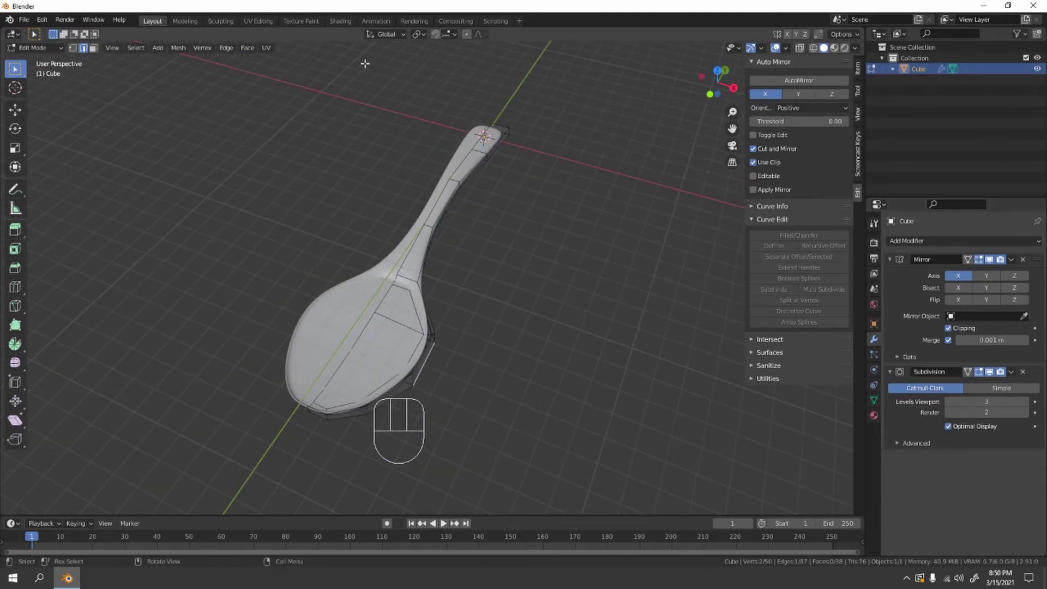
{"action": "left_click", "coordinate": [340, 21]}
{"action": "middle_click_drag", "start_coordinate": [515, 170], "coordinate": [540, 161]}
{"action": "key", "text": "Tab"}
{"action": "middle_click_drag", "start_coordinate": [487, 205], "coordinate": [522, 266]}
{"action": "middle_click_drag", "start_coordinate": [474, 362], "coordinate": [496, 362]}
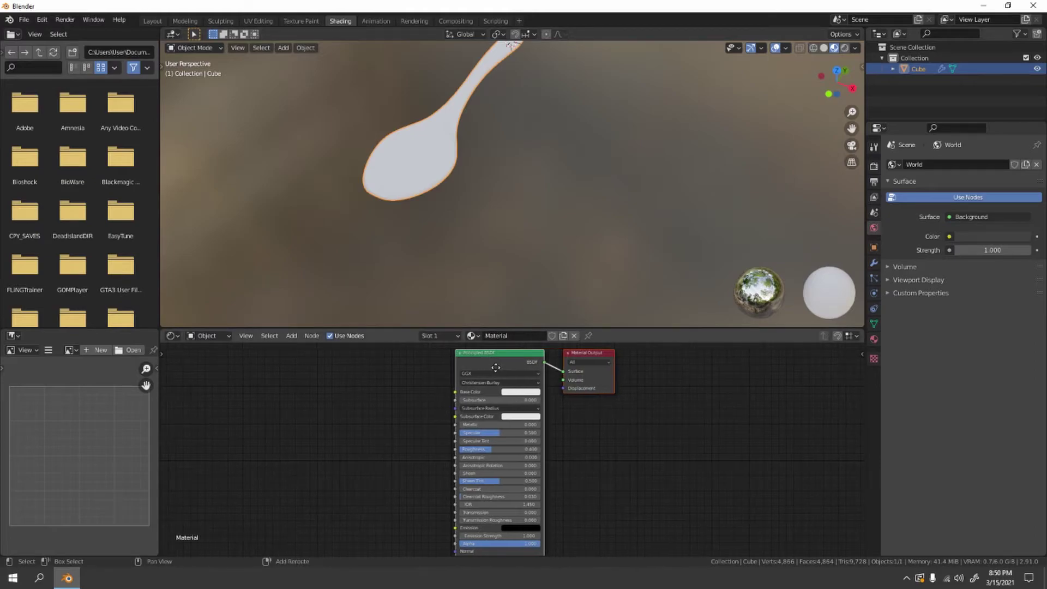
{"action": "middle_click_drag", "start_coordinate": [469, 196], "coordinate": [487, 249]}
{"action": "scroll", "coordinate": [481, 209], "scroll_direction": "up", "scroll_amount": 4}
{"action": "middle_click_drag", "start_coordinate": [476, 286], "coordinate": [441, 328]}
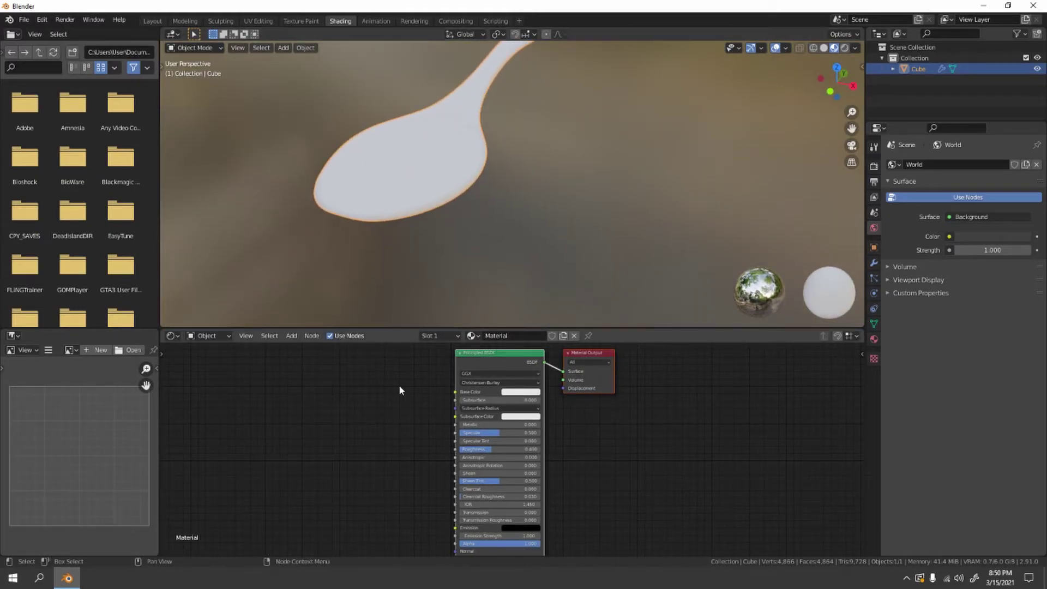
- Make the spoon's Principled BSDF material metallic with Metallic at 1.000 and darken the base colour to a mid grey
{"action": "left_click_drag", "start_coordinate": [491, 425], "coordinate": [513, 424]}
{"action": "left_click", "coordinate": [518, 391]}
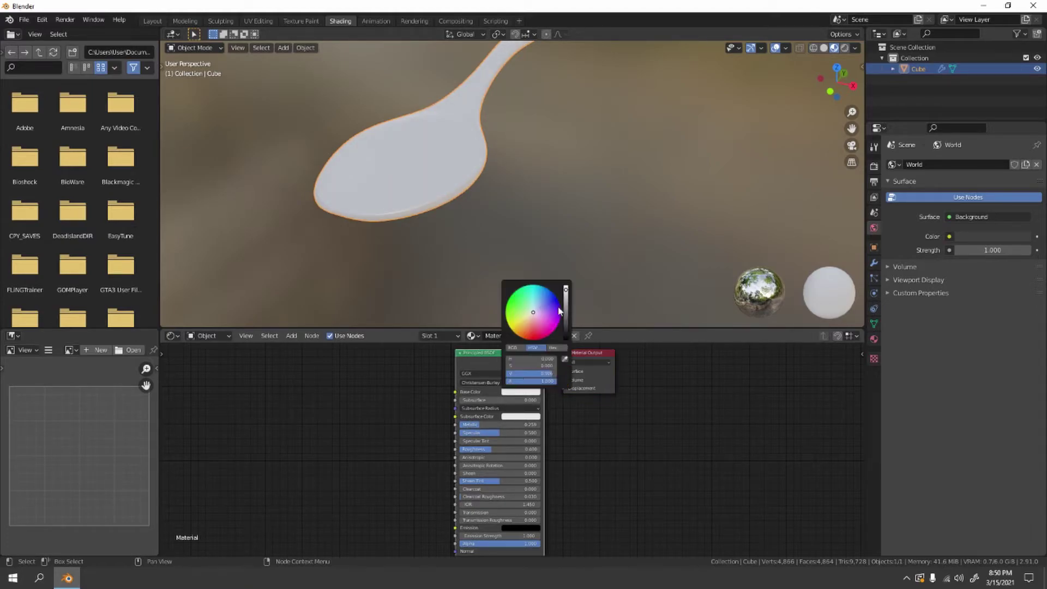
{"action": "mouse_move", "coordinate": [568, 293]}
{"action": "left_mouse_down"}
{"action": "mouse_move", "coordinate": [567, 323]}
{"action": "mouse_move", "coordinate": [565, 307]}
{"action": "left_mouse_up"}
{"action": "mouse_move", "coordinate": [485, 424]}
{"action": "left_mouse_down"}
{"action": "mouse_move", "coordinate": [464, 424]}
{"action": "mouse_move", "coordinate": [542, 423]}
{"action": "left_mouse_up"}
{"action": "mouse_move", "coordinate": [526, 229]}
{"action": "middle_mouse_down"}
{"action": "mouse_move", "coordinate": [532, 213]}
{"action": "mouse_move", "coordinate": [514, 220]}
{"action": "middle_mouse_up"}
{"action": "scroll", "coordinate": [542, 283], "scroll_direction": "up", "scroll_amount": 3}
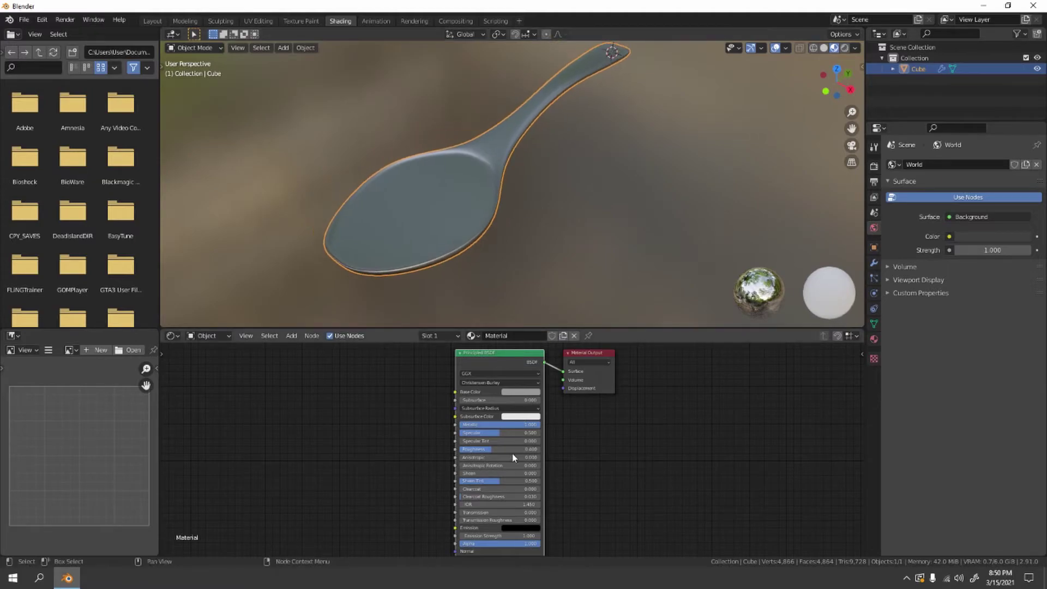
- Set the Principled BSDF's Specular to 1.000 and its Roughness to 0.077
{"action": "mouse_move", "coordinate": [499, 433]}
{"action": "left_mouse_down"}
{"action": "mouse_move", "coordinate": [461, 433]}
{"action": "mouse_move", "coordinate": [540, 433]}
{"action": "left_mouse_up"}
{"action": "left_click_drag", "start_coordinate": [486, 449], "coordinate": [460, 449]}
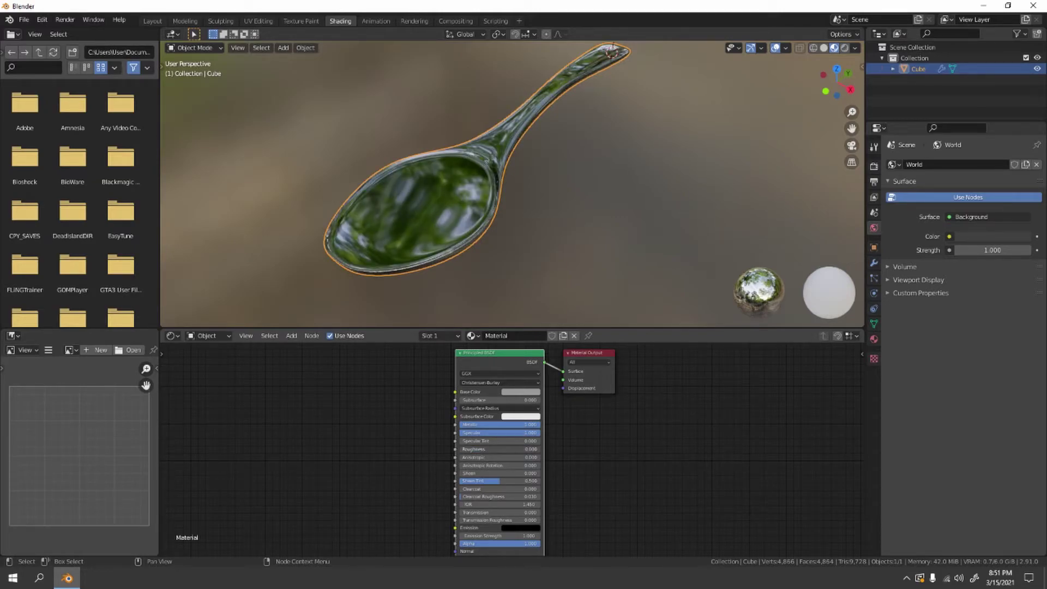
{"action": "left_click_drag", "start_coordinate": [460, 449], "coordinate": [466, 450]}
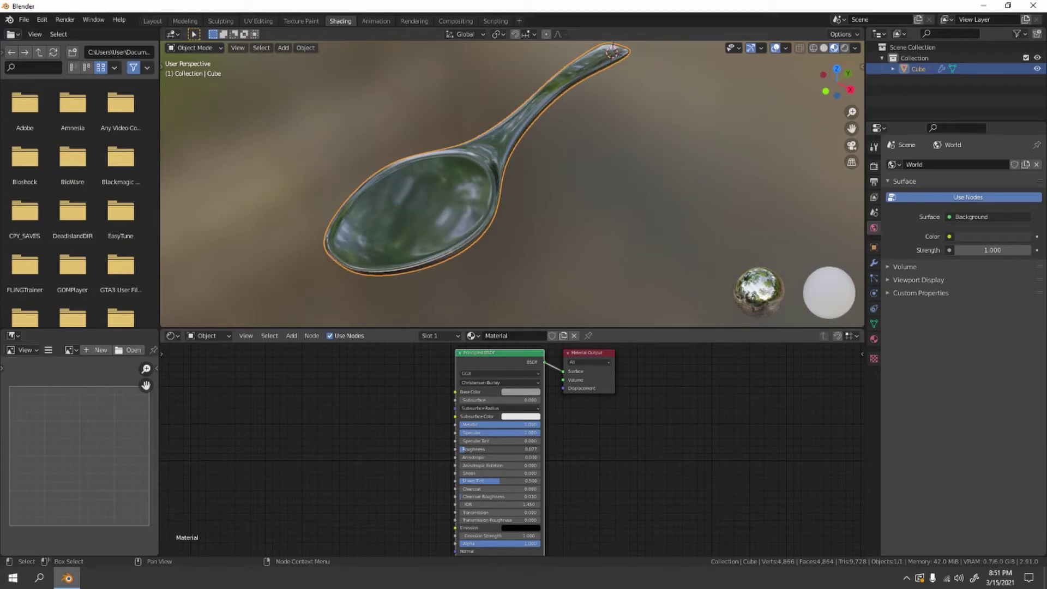
- Deselect the spoon and examine its metallic reflections up close and from several angles
{"action": "left_click", "coordinate": [525, 169]}
{"action": "middle_click_drag", "start_coordinate": [525, 169], "coordinate": [451, 250]}
{"action": "scroll", "coordinate": [465, 250], "scroll_direction": "up", "scroll_amount": 4}
{"action": "scroll", "coordinate": [479, 203], "scroll_direction": "down", "scroll_amount": 3}
{"action": "middle_click_drag", "start_coordinate": [479, 204], "coordinate": [519, 180]}
{"action": "scroll", "coordinate": [520, 175], "scroll_direction": "up", "scroll_amount": 2}
{"action": "scroll", "coordinate": [440, 201], "scroll_direction": "up", "scroll_amount": 3}
{"action": "middle_click_drag", "start_coordinate": [440, 201], "coordinate": [512, 253]}
{"action": "scroll", "coordinate": [530, 178], "scroll_direction": "down", "scroll_amount": 3}
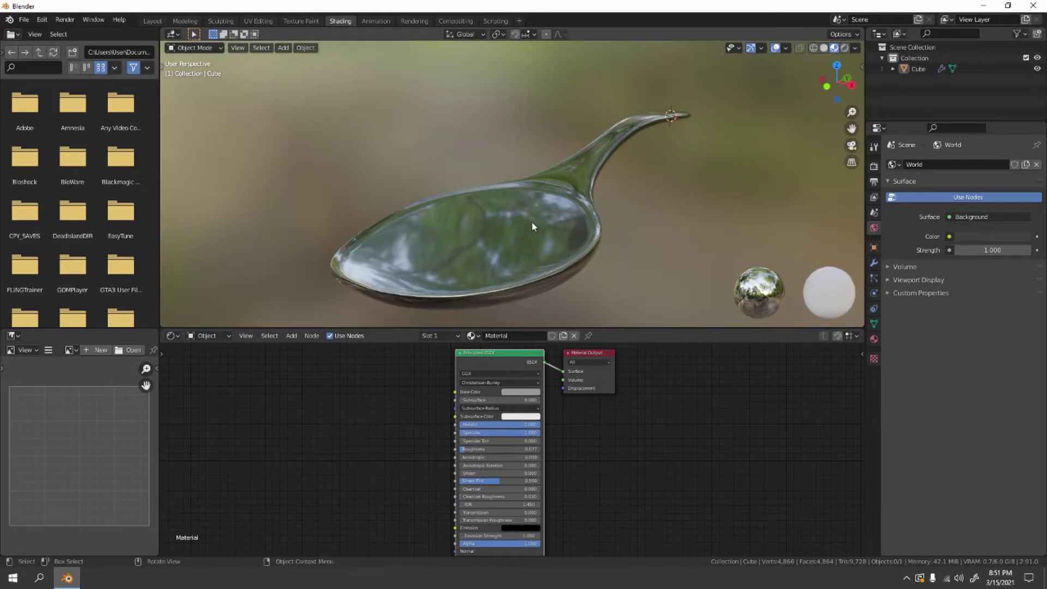
{"action": "scroll", "coordinate": [532, 222], "scroll_direction": "down", "scroll_amount": 2}
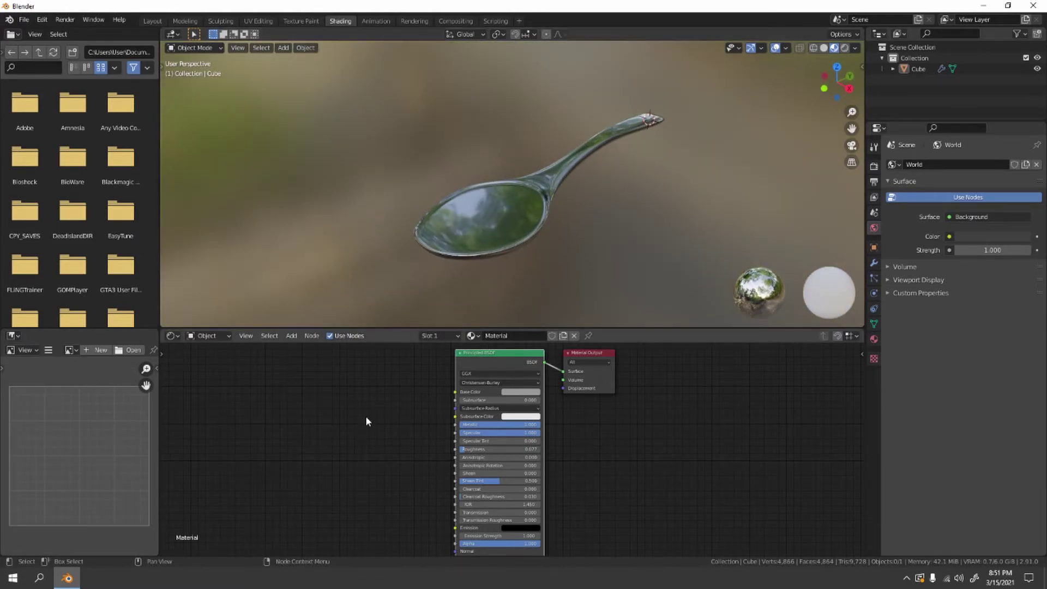
- Add a Bump node and connect its Normal output to the Principled BSDF's Normal input
{"action": "scroll", "coordinate": [319, 461], "scroll_direction": "up", "scroll_amount": 1}
{"action": "scroll", "coordinate": [319, 460], "scroll_direction": "down", "scroll_amount": 2}
{"action": "key", "text": "shift+a"}
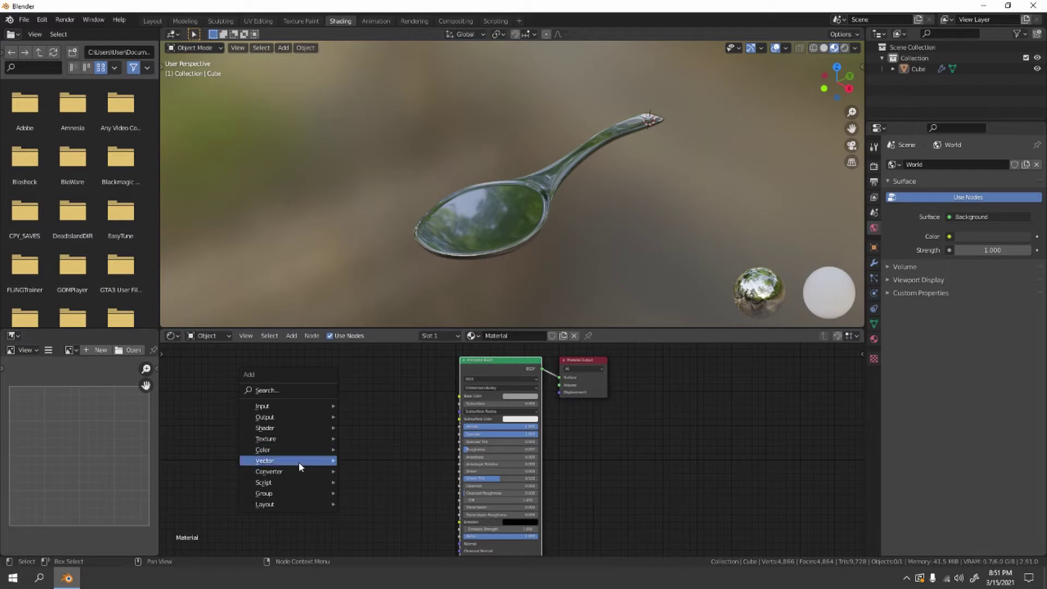
{"action": "left_click", "coordinate": [388, 359]}
{"action": "left_click", "coordinate": [374, 497]}
{"action": "middle_click_drag", "start_coordinate": [400, 469], "coordinate": [419, 392]}
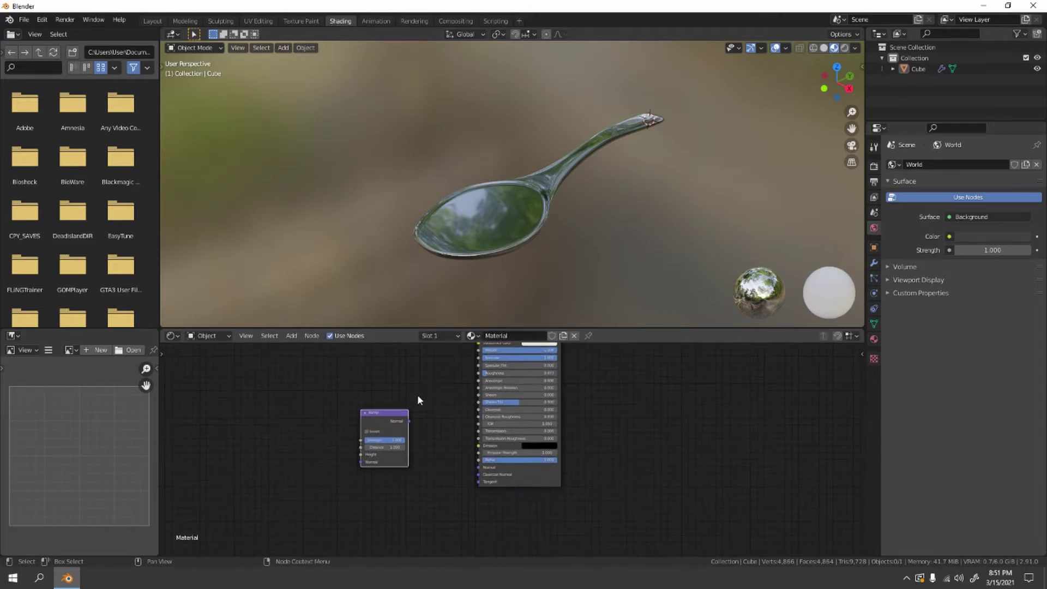
{"action": "scroll", "coordinate": [395, 430], "scroll_direction": "up", "scroll_amount": 2}
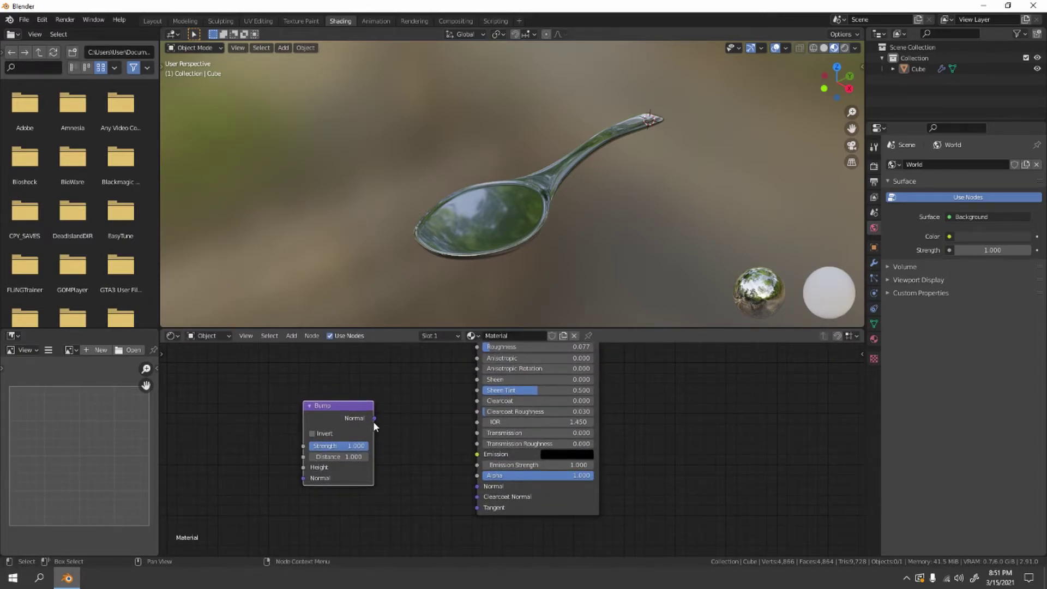
{"action": "mouse_move", "coordinate": [375, 418]}
{"action": "left_mouse_down"}
{"action": "mouse_move", "coordinate": [463, 461]}
{"action": "mouse_move", "coordinate": [478, 486]}
{"action": "left_mouse_up"}
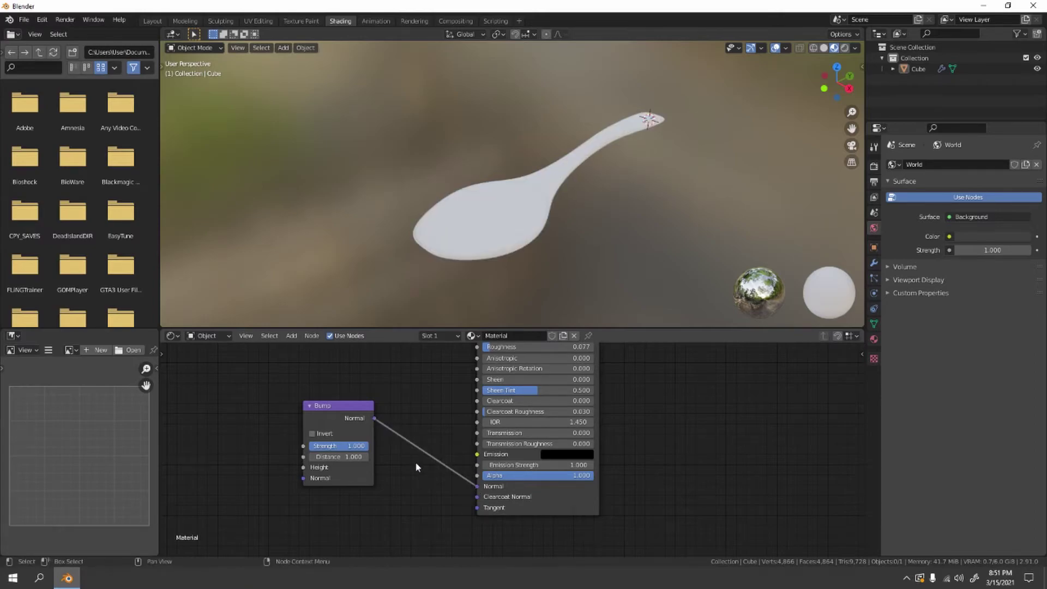
- Add a Voronoi Texture node beside the Bump node
{"action": "scroll", "coordinate": [433, 473], "scroll_direction": "down", "scroll_amount": 3}
{"action": "middle_click_drag", "start_coordinate": [360, 396], "coordinate": [398, 416]}
{"action": "key", "text": "shift+a"}
{"action": "mouse_move", "coordinate": [394, 416]}
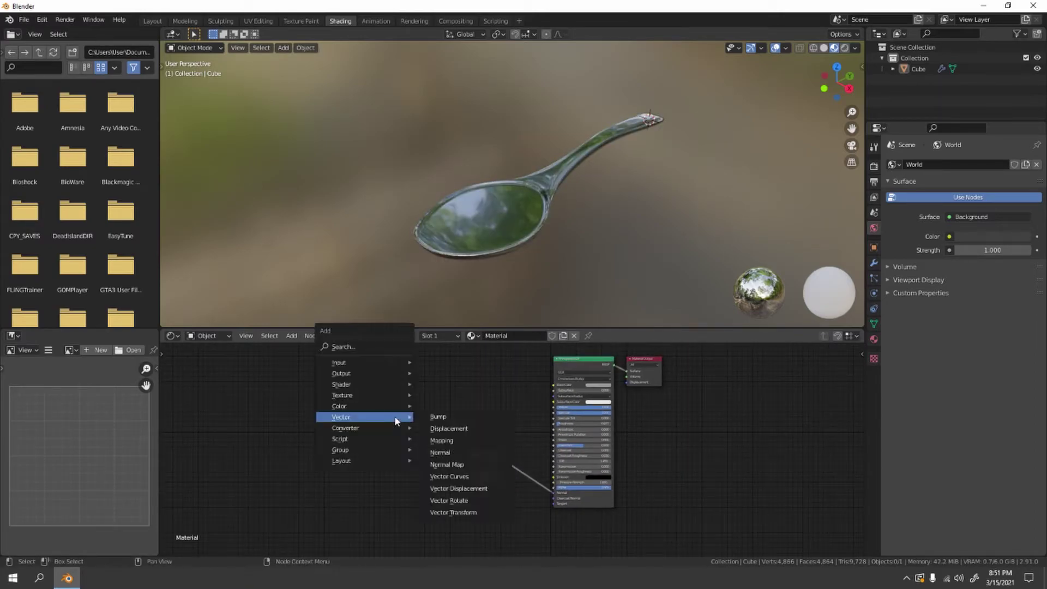
{"action": "mouse_move", "coordinate": [386, 396]}
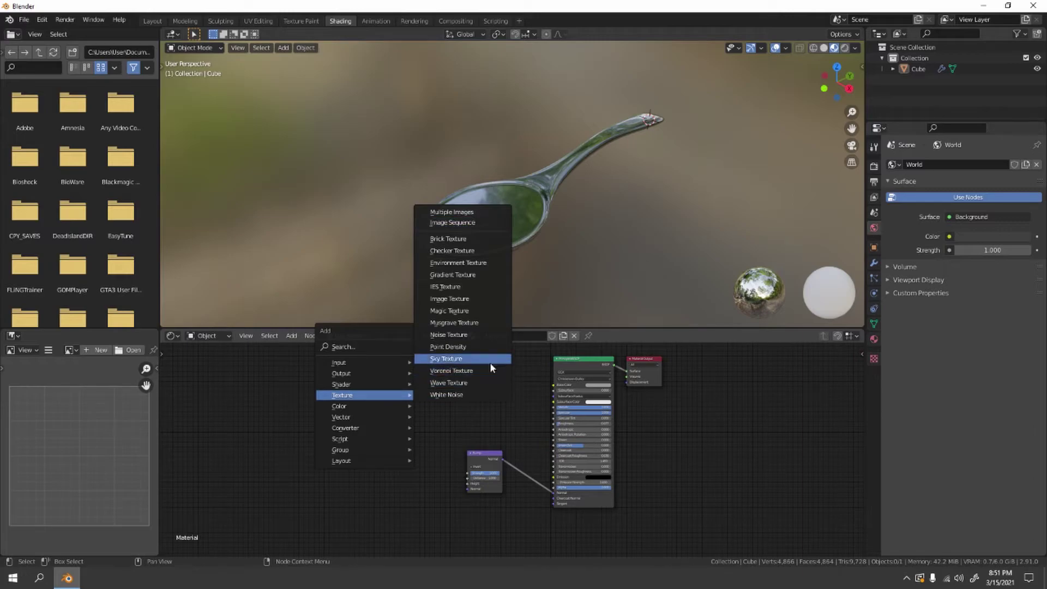
{"action": "left_click", "coordinate": [464, 371]}
{"action": "left_click", "coordinate": [358, 463]}
{"action": "scroll", "coordinate": [421, 416], "scroll_direction": "up", "scroll_amount": 2}
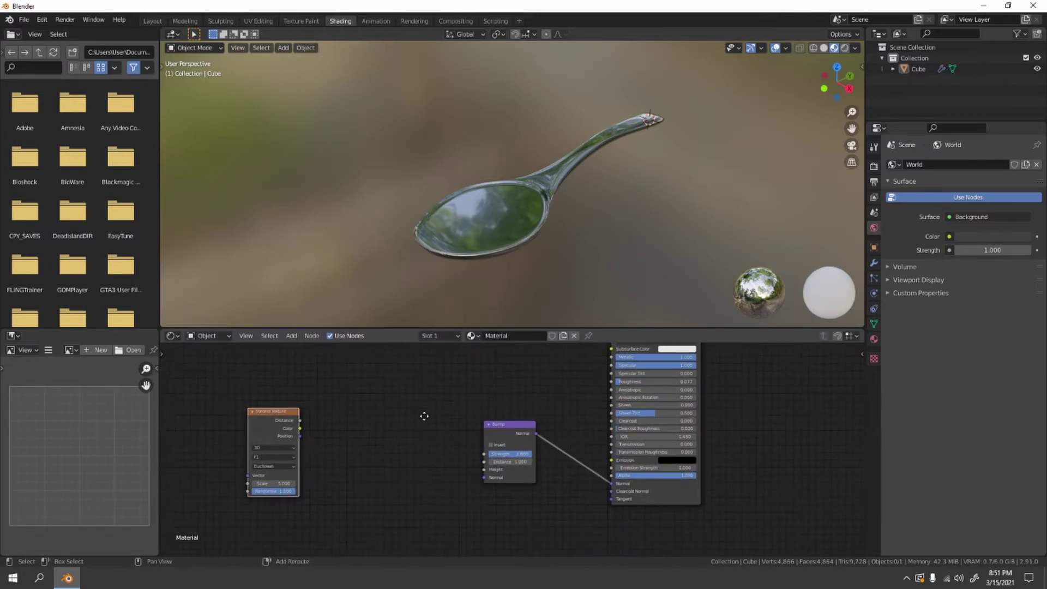
- Position the Voronoi Texture near the Bump node and connect its Distance output to the Bump's Height input
{"action": "left_click_drag", "start_coordinate": [269, 411], "coordinate": [435, 401]}
{"action": "scroll", "coordinate": [470, 375], "scroll_direction": "up", "scroll_amount": 3}
{"action": "key", "text": "g"}
{"action": "left_click", "coordinate": [421, 398]}
{"action": "left_click_drag", "start_coordinate": [403, 398], "coordinate": [436, 430]}
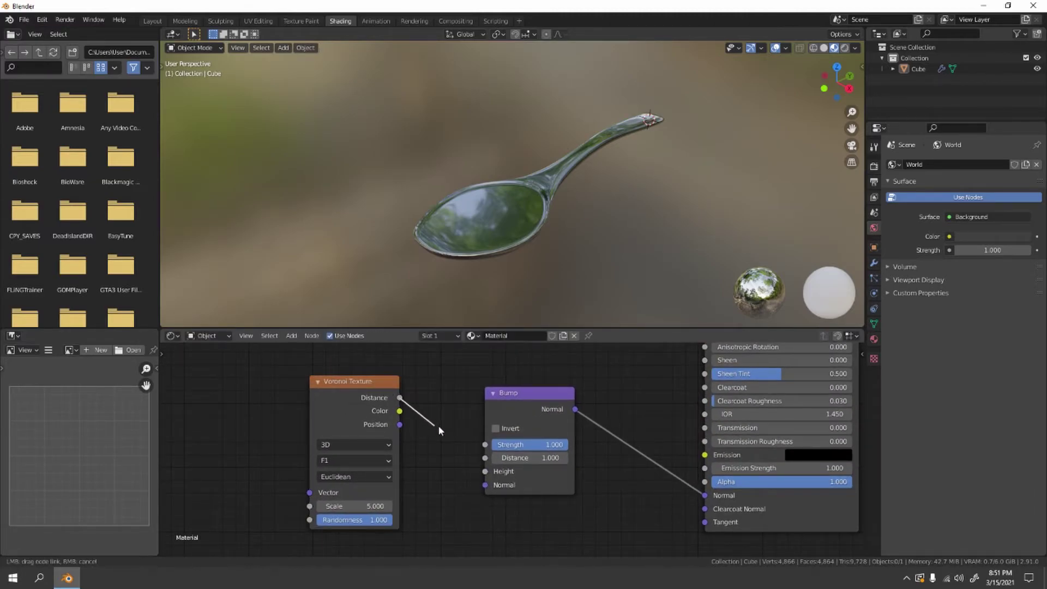
{"action": "left_click_drag", "start_coordinate": [489, 469], "coordinate": [489, 469]}
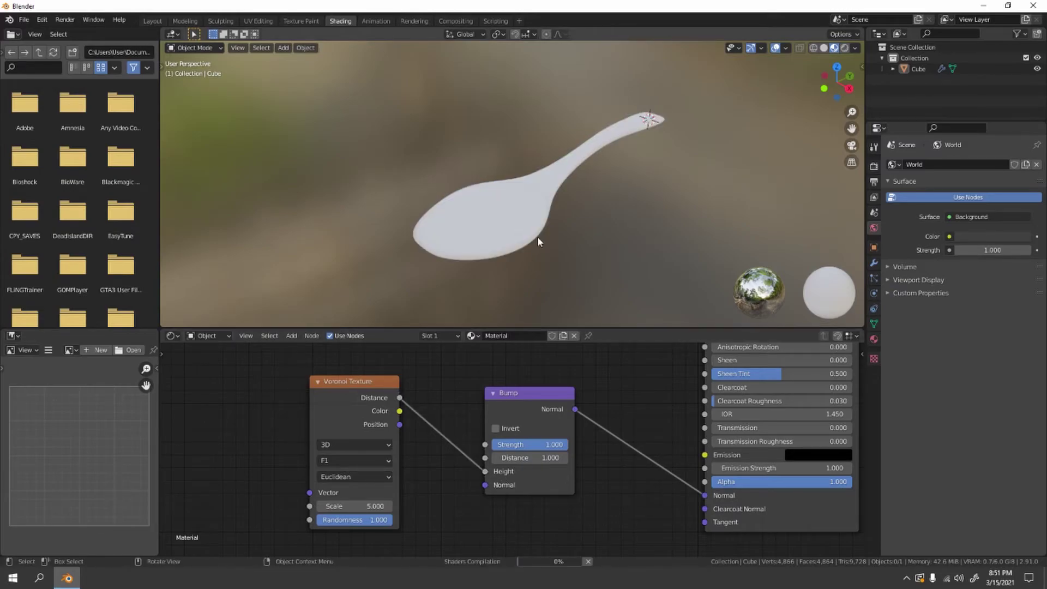
- Raise the Voronoi Texture's Scale to 7.800 and check the pattern on the spoon
{"action": "mouse_move", "coordinate": [537, 237]}
{"action": "middle_mouse_down"}
{"action": "mouse_move", "coordinate": [591, 245]}
{"action": "mouse_move", "coordinate": [624, 213]}
{"action": "mouse_move", "coordinate": [542, 159]}
{"action": "mouse_move", "coordinate": [364, 155]}
{"action": "mouse_move", "coordinate": [496, 254]}
{"action": "mouse_move", "coordinate": [544, 232]}
{"action": "mouse_move", "coordinate": [540, 187]}
{"action": "mouse_move", "coordinate": [457, 230]}
{"action": "mouse_move", "coordinate": [546, 214]}
{"action": "mouse_move", "coordinate": [456, 200]}
{"action": "mouse_move", "coordinate": [420, 286]}
{"action": "middle_mouse_up"}
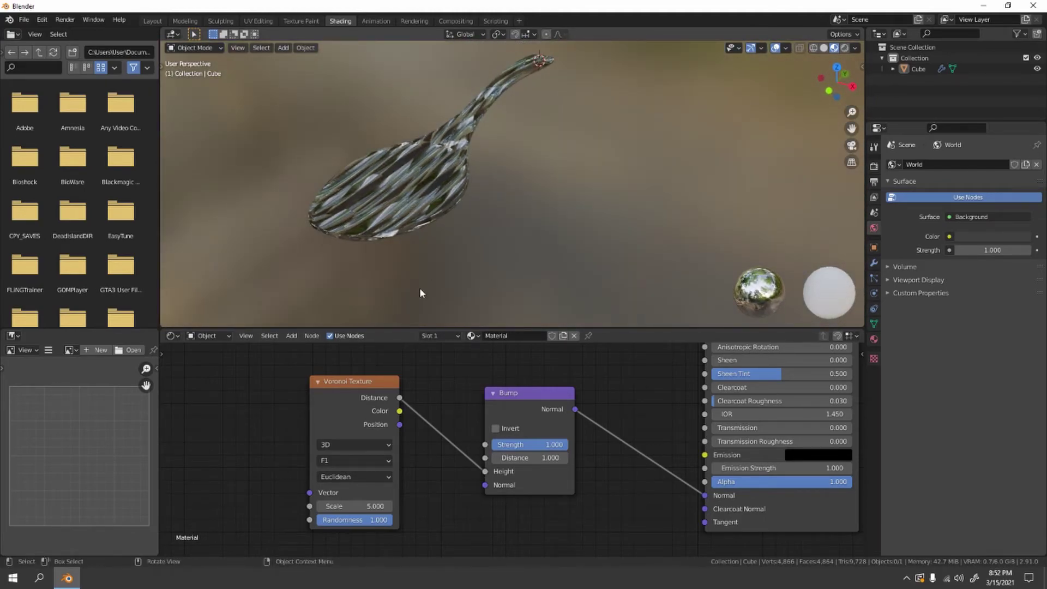
{"action": "mouse_move", "coordinate": [376, 507]}
{"action": "left_mouse_down"}
{"action": "mouse_move", "coordinate": [391, 515]}
{"action": "mouse_move", "coordinate": [360, 515]}
{"action": "mouse_move", "coordinate": [392, 516]}
{"action": "left_mouse_up"}
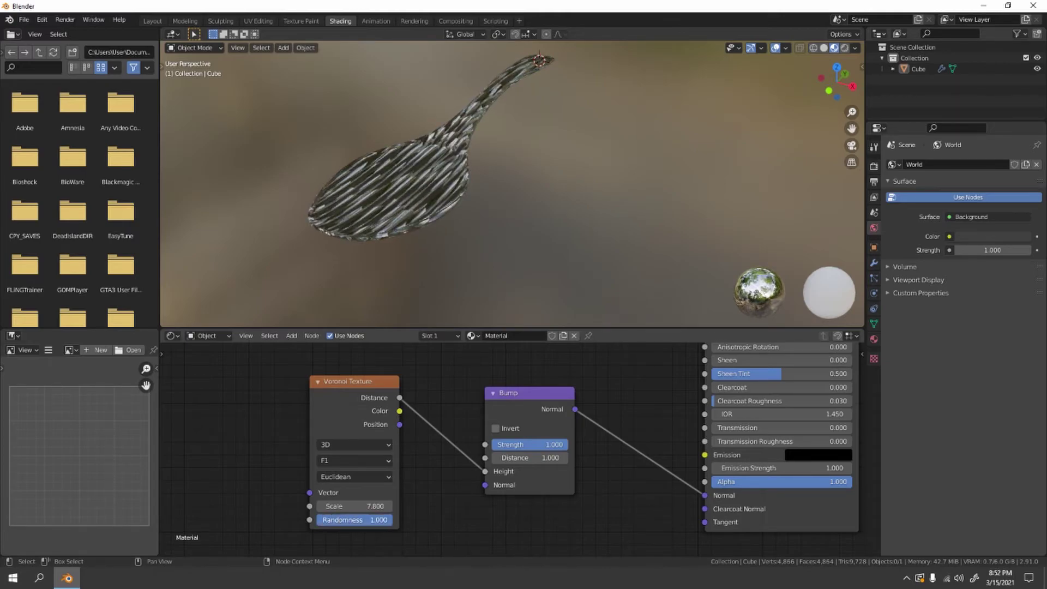
{"action": "middle_click_drag", "start_coordinate": [417, 186], "coordinate": [470, 269]}
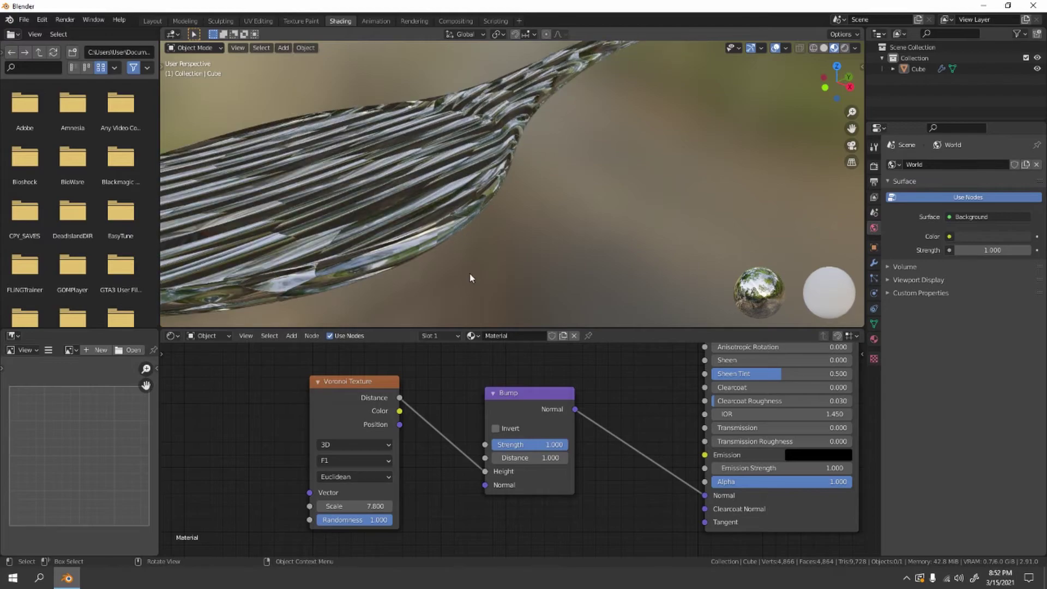
- Reduce the Bump strength to 0.033 and raise the Voronoi Texture's Scale to 36.500
{"action": "left_click_drag", "start_coordinate": [560, 445], "coordinate": [488, 445]}
{"action": "scroll", "coordinate": [492, 165], "scroll_direction": "down", "scroll_amount": 4}
{"action": "middle_click_drag", "start_coordinate": [493, 165], "coordinate": [480, 218]}
{"action": "scroll", "coordinate": [480, 218], "scroll_direction": "up", "scroll_amount": 2}
{"action": "mouse_move", "coordinate": [380, 506]}
{"action": "left_mouse_down"}
{"action": "mouse_move", "coordinate": [415, 506]}
{"action": "mouse_move", "coordinate": [380, 511]}
{"action": "left_mouse_up"}
{"action": "middle_click_drag", "start_coordinate": [386, 256], "coordinate": [517, 247]}
{"action": "scroll", "coordinate": [517, 246], "scroll_direction": "up", "scroll_amount": 6}
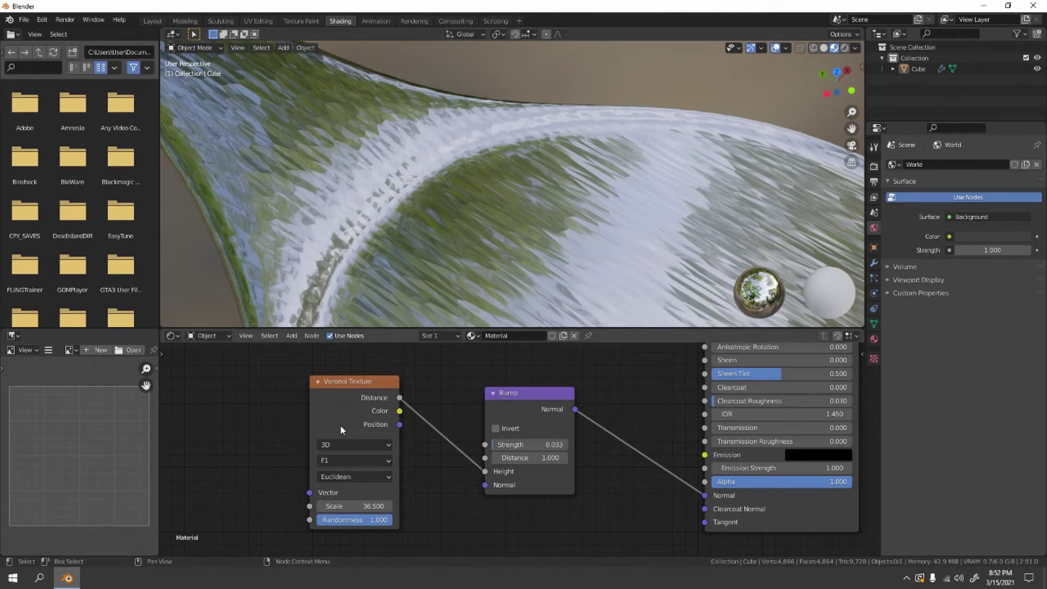
- Delete the Voronoi Texture node and add a Magic Texture node in its place
{"action": "left_click", "coordinate": [341, 400]}
{"action": "key", "text": "x"}
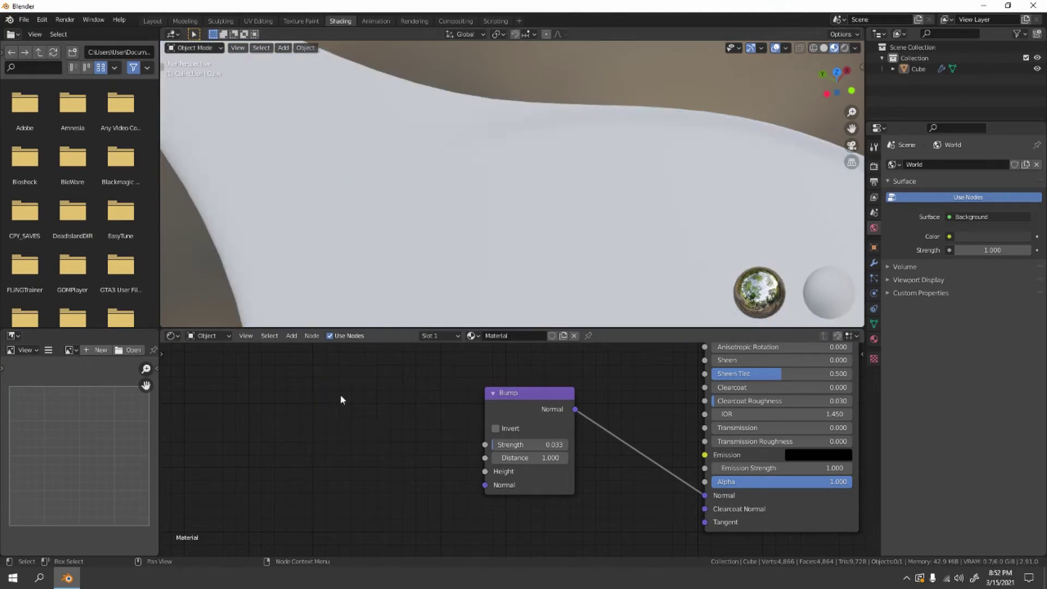
{"action": "key", "text": "shift+a"}
{"action": "mouse_move", "coordinate": [341, 397]}
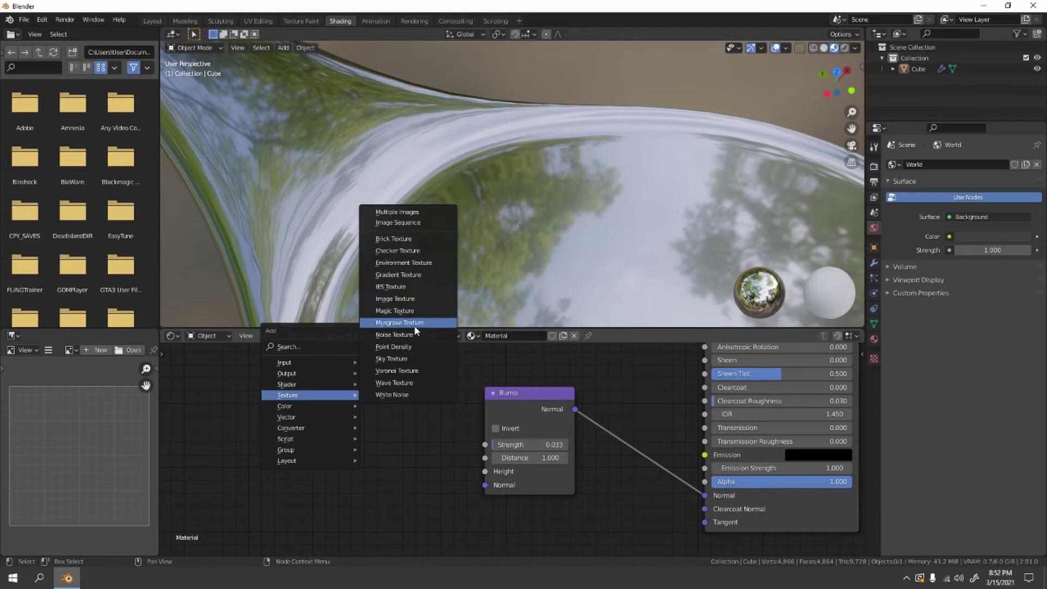
{"action": "left_click", "coordinate": [395, 311]}
{"action": "left_click", "coordinate": [349, 366]}
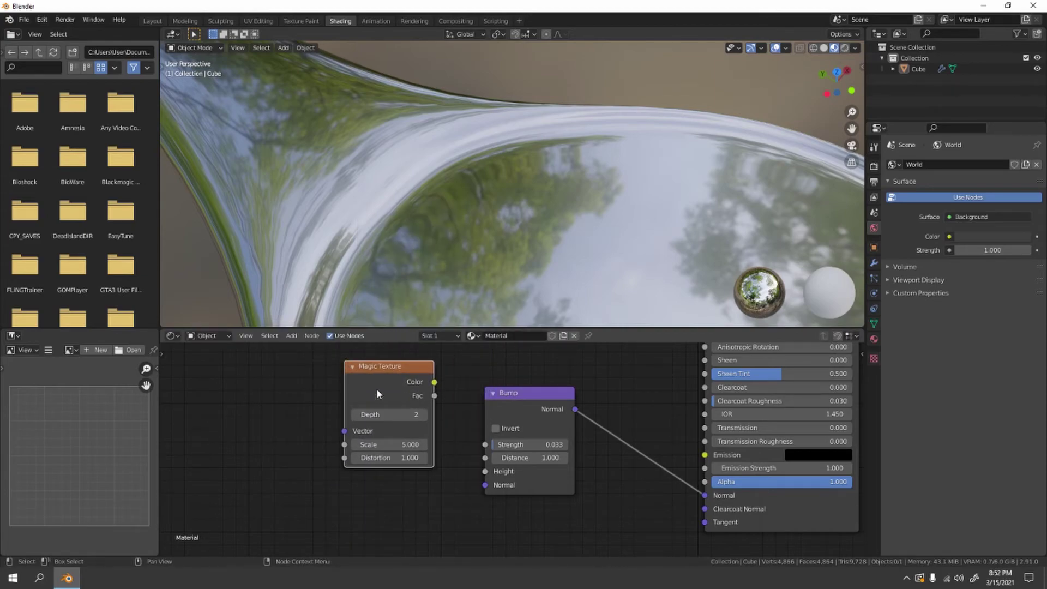
- Replace the Magic Texture with a Noise Texture and connect its Fac output to the Bump node's Height input
{"action": "key", "text": "x"}
{"action": "key", "text": "shift+a"}
{"action": "mouse_move", "coordinate": [377, 389]}
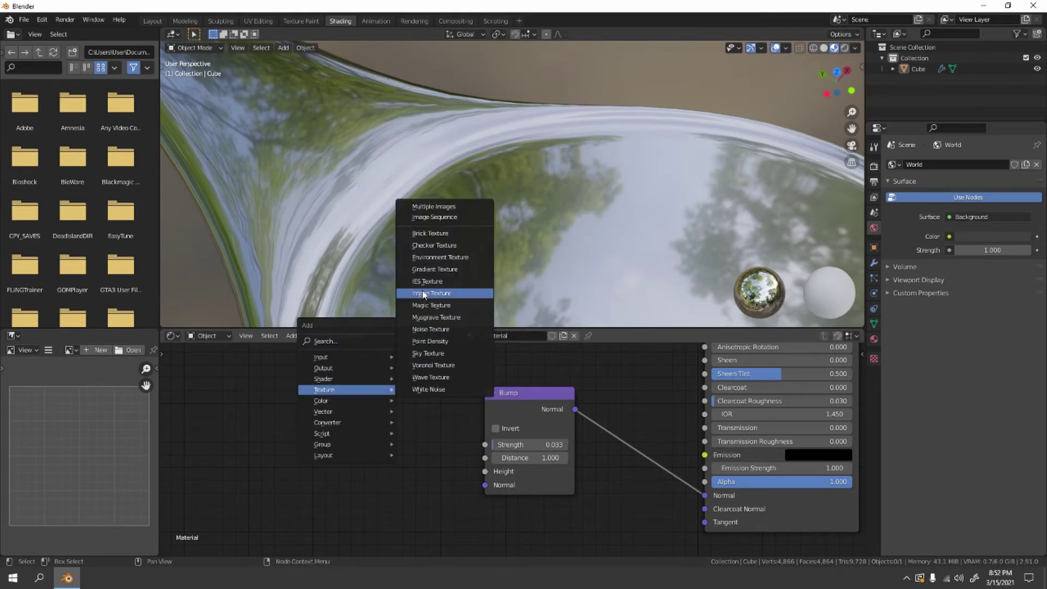
{"action": "left_click", "coordinate": [431, 329]}
{"action": "left_click", "coordinate": [365, 421]}
{"action": "left_click_drag", "start_coordinate": [393, 431], "coordinate": [479, 474]}
{"action": "scroll", "coordinate": [413, 243], "scroll_direction": "down", "scroll_amount": 5}
{"action": "middle_click_drag", "start_coordinate": [413, 243], "coordinate": [402, 202]}
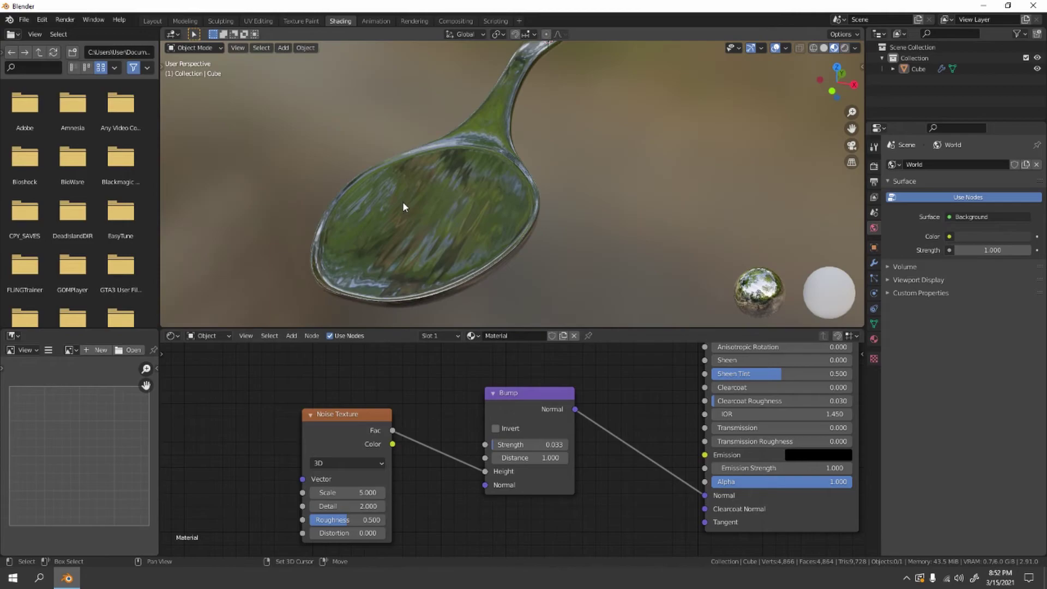
{"action": "left_click_drag", "start_coordinate": [343, 414], "coordinate": [376, 365]}
- Set the Noise Texture's Scale to 19.000, Detail to 16.000 and Roughness to 0.925
{"action": "scroll", "coordinate": [429, 180], "scroll_direction": "up", "scroll_amount": 4}
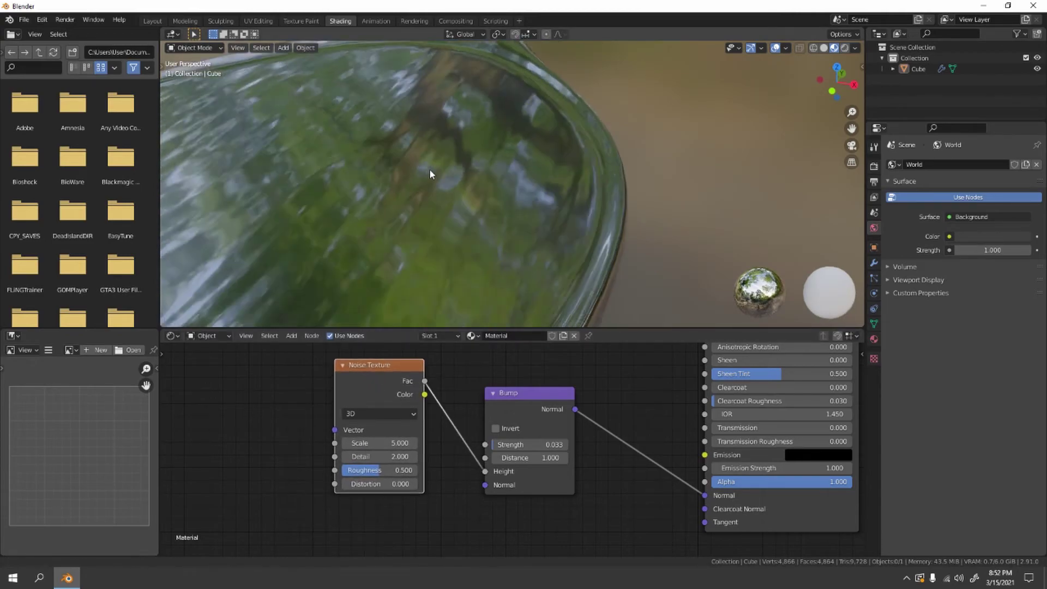
{"action": "scroll", "coordinate": [430, 180], "scroll_direction": "down", "scroll_amount": 4}
{"action": "left_click_drag", "start_coordinate": [387, 457], "coordinate": [420, 443]}
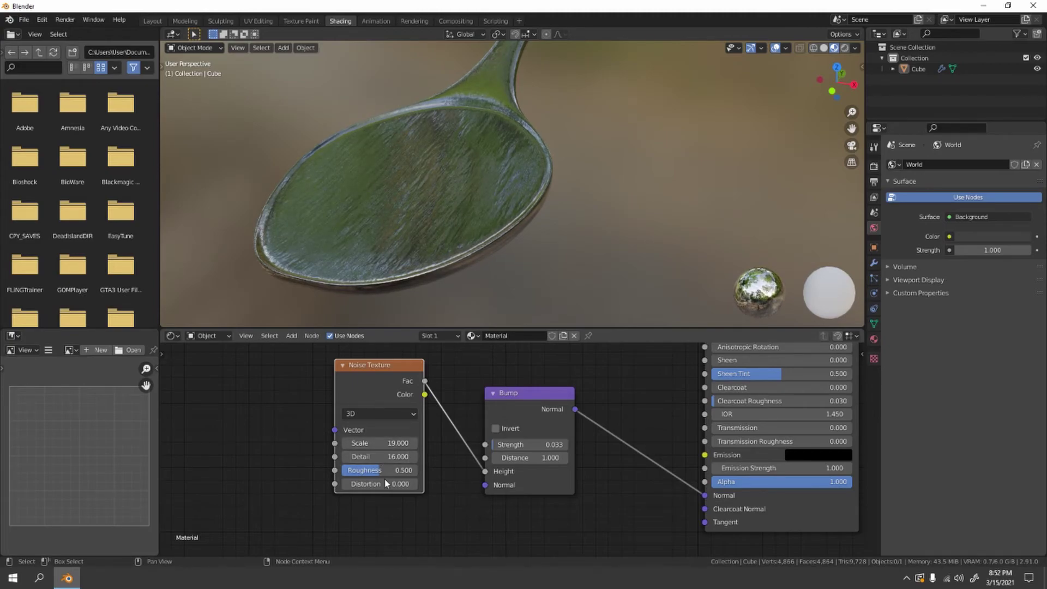
{"action": "left_click_drag", "start_coordinate": [395, 473], "coordinate": [382, 474]}
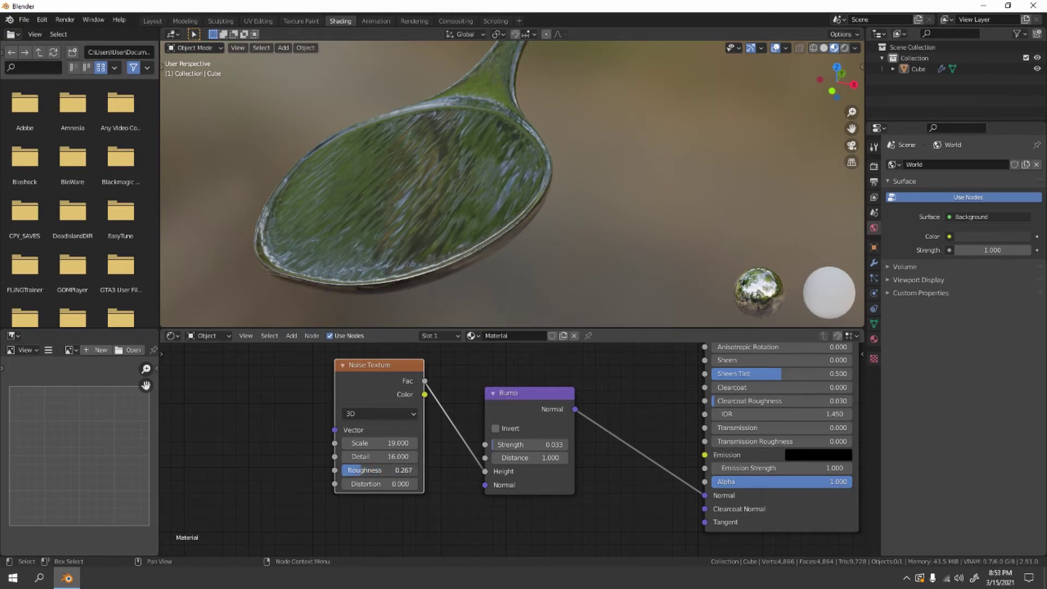
{"action": "left_click_drag", "start_coordinate": [403, 471], "coordinate": [417, 470]}
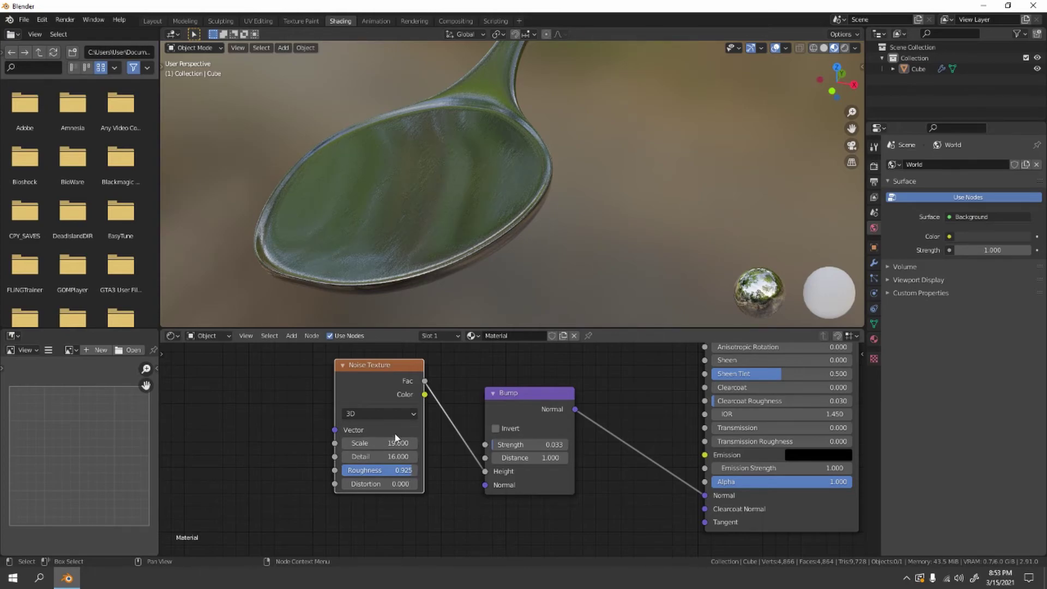
- Set the Noise Texture's Scale to 30.000
{"action": "left_click", "coordinate": [379, 443]}
{"action": "type", "text": "19.7"}
{"action": "key", "text": "Return"}
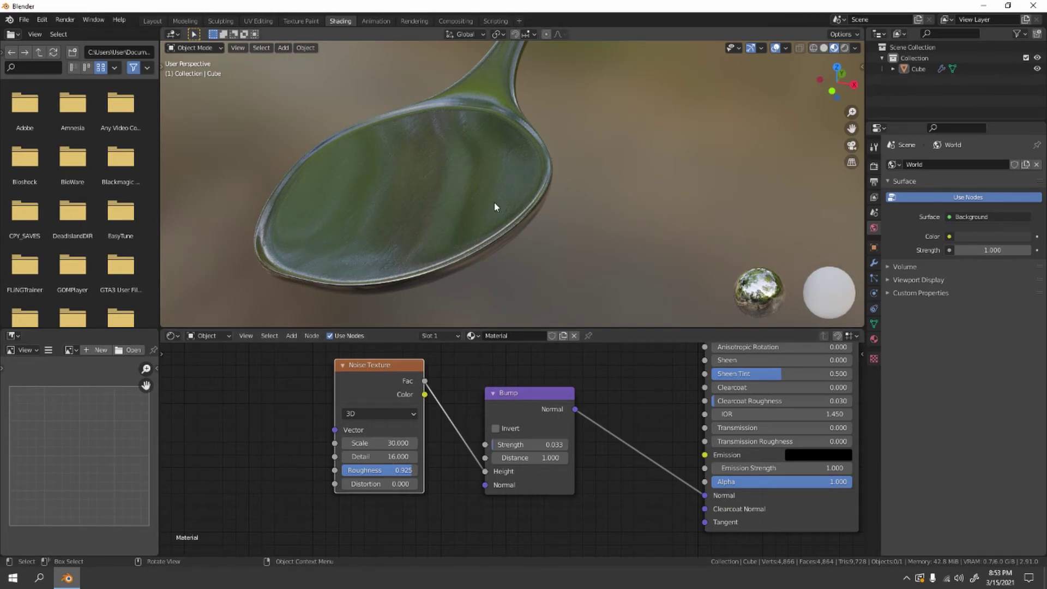
- Tune the Bump node's Strength while viewing the bowl closely, ending at 0.008
{"action": "scroll", "coordinate": [620, 106], "scroll_direction": "down", "scroll_amount": 5}
{"action": "middle_click_drag", "start_coordinate": [620, 107], "coordinate": [535, 203]}
{"action": "scroll", "coordinate": [535, 161], "scroll_direction": "up", "scroll_amount": 5}
{"action": "scroll", "coordinate": [538, 202], "scroll_direction": "up", "scroll_amount": 5}
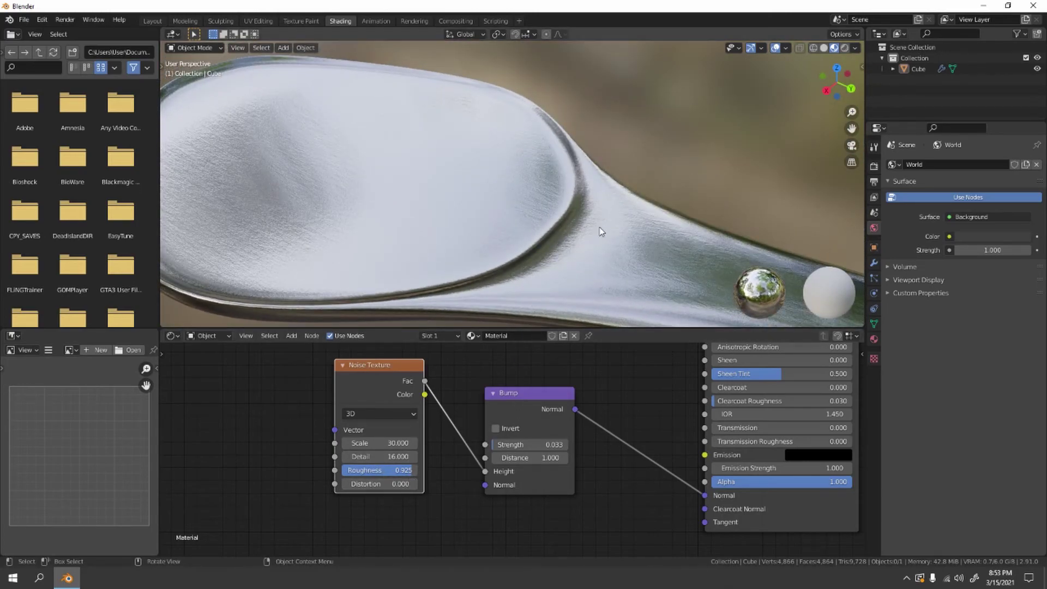
{"action": "left_click_drag", "start_coordinate": [527, 443], "coordinate": [553, 443]}
{"action": "left_click_drag", "start_coordinate": [527, 445], "coordinate": [431, 445]}
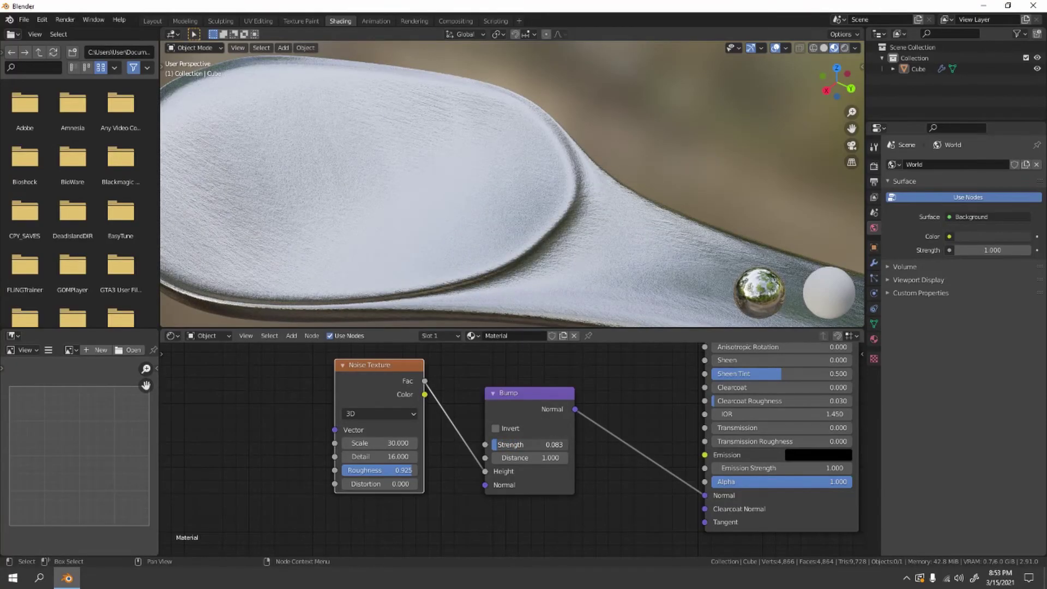
- Examine the finished metal spoon's bumps and reflections up close and as a whole from different angles
{"action": "scroll", "coordinate": [554, 191], "scroll_direction": "down", "scroll_amount": 5}
{"action": "middle_click_drag", "start_coordinate": [554, 191], "coordinate": [341, 121]}
{"action": "scroll", "coordinate": [638, 196], "scroll_direction": "up", "scroll_amount": 4}
{"action": "scroll", "coordinate": [638, 199], "scroll_direction": "down", "scroll_amount": 4}
{"action": "scroll", "coordinate": [559, 229], "scroll_direction": "up", "scroll_amount": 2}
{"action": "scroll", "coordinate": [502, 208], "scroll_direction": "up", "scroll_amount": 4}
{"action": "scroll", "coordinate": [503, 209], "scroll_direction": "down", "scroll_amount": 4}
{"action": "scroll", "coordinate": [506, 202], "scroll_direction": "up", "scroll_amount": 4}
{"action": "scroll", "coordinate": [510, 158], "scroll_direction": "down", "scroll_amount": 2}
{"action": "middle_click_drag", "start_coordinate": [423, 166], "coordinate": [514, 186]}
{"action": "scroll", "coordinate": [514, 185], "scroll_direction": "up", "scroll_amount": 4}
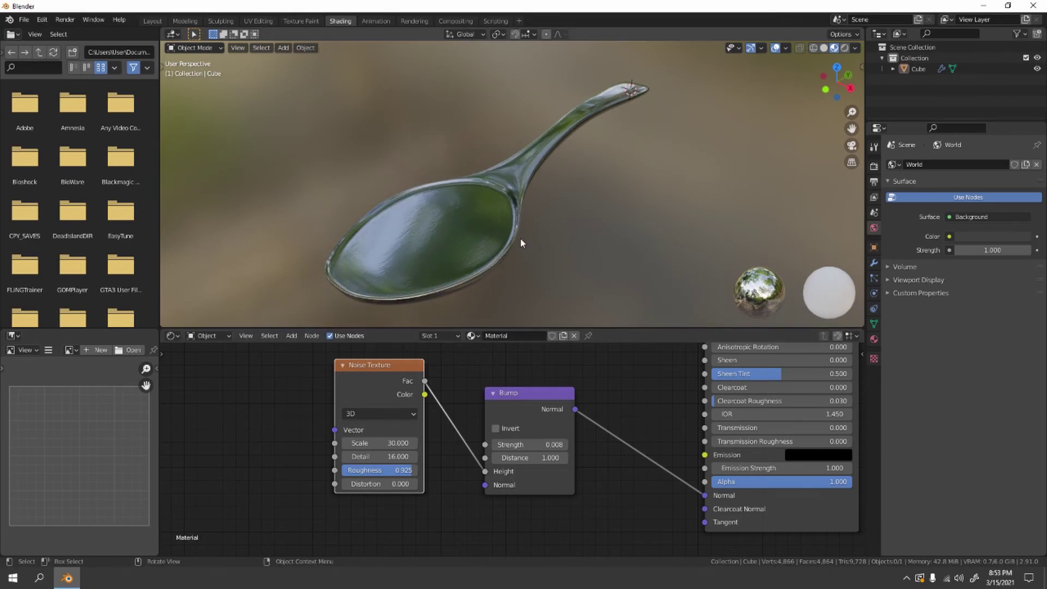
{"action": "scroll", "coordinate": [442, 247], "scroll_direction": "down", "scroll_amount": 2}
{"action": "scroll", "coordinate": [468, 215], "scroll_direction": "up", "scroll_amount": 3}
{"action": "middle_click_drag", "start_coordinate": [467, 214], "coordinate": [555, 141]}
{"action": "scroll", "coordinate": [491, 182], "scroll_direction": "down", "scroll_amount": 2}
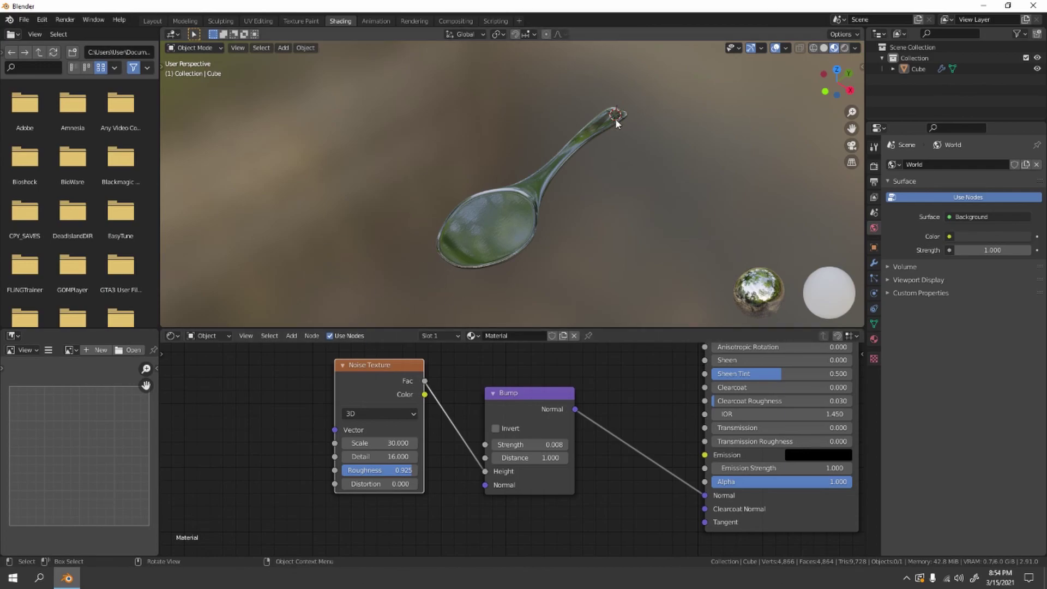
{"action": "left_click", "coordinate": [570, 145]}
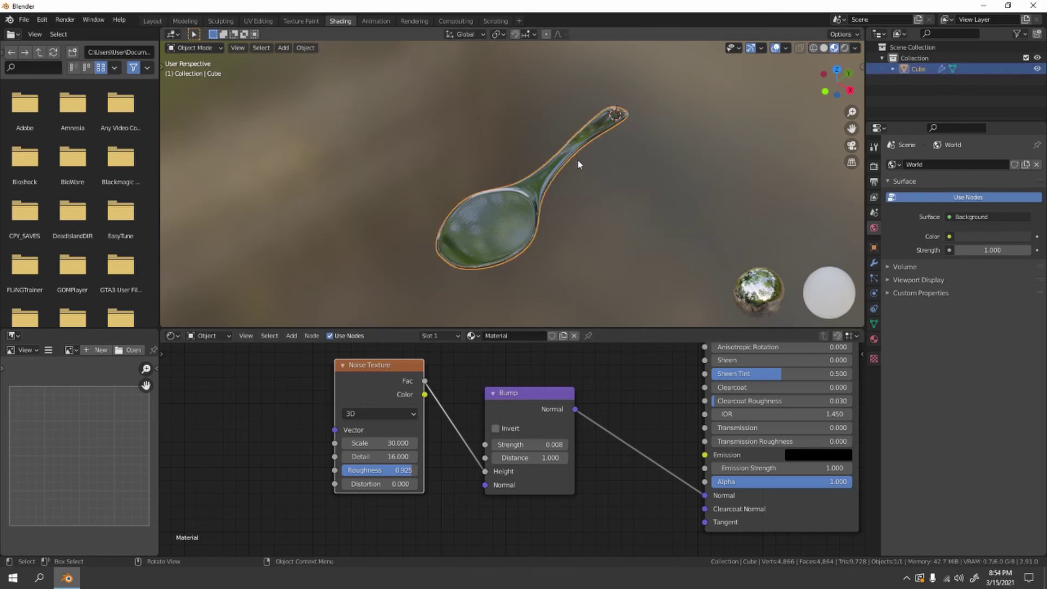
{"action": "left_click", "coordinate": [615, 178]}
{"action": "mouse_move", "coordinate": [615, 178]}
{"action": "middle_mouse_down"}
{"action": "mouse_move", "coordinate": [577, 173]}
{"action": "mouse_move", "coordinate": [561, 191]}
{"action": "mouse_move", "coordinate": [585, 199]}
{"action": "mouse_move", "coordinate": [594, 180]}
{"action": "middle_mouse_up"}
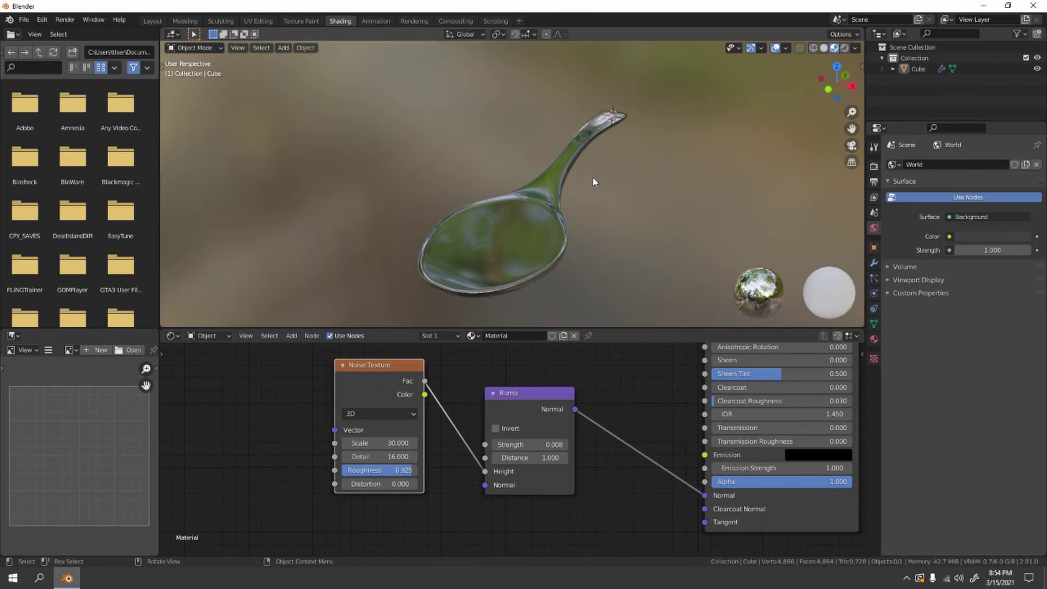